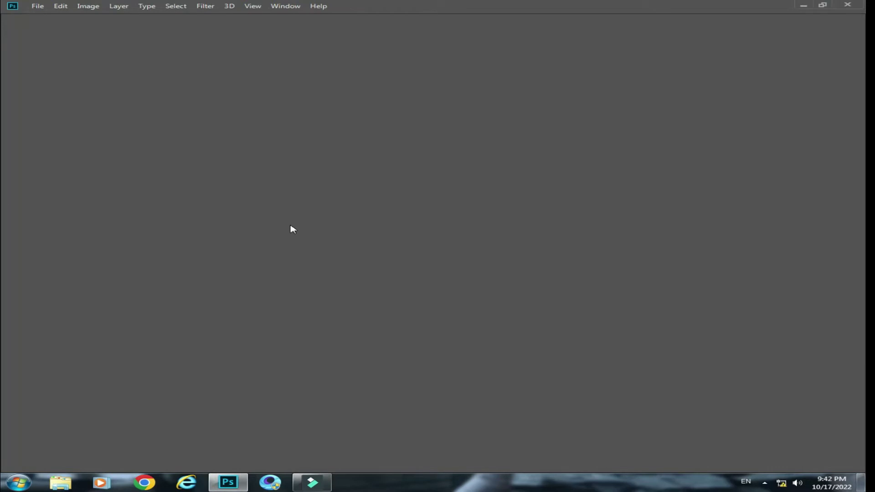
Create a new white document, 1500 × 1500 pixels, with pixels as units.
click(43, 11)
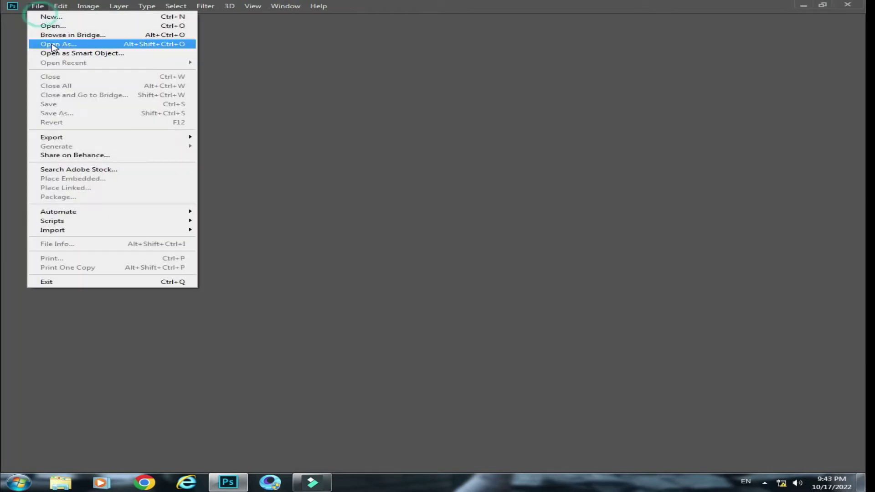
click(70, 18)
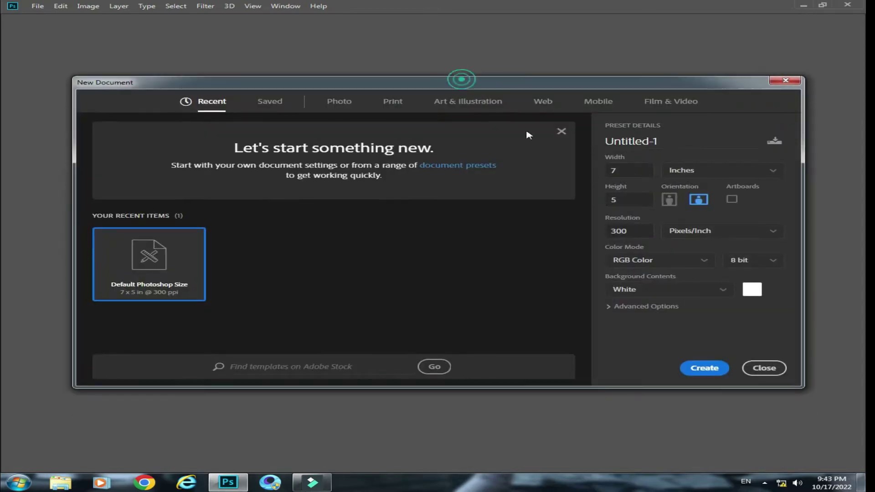
click(635, 167)
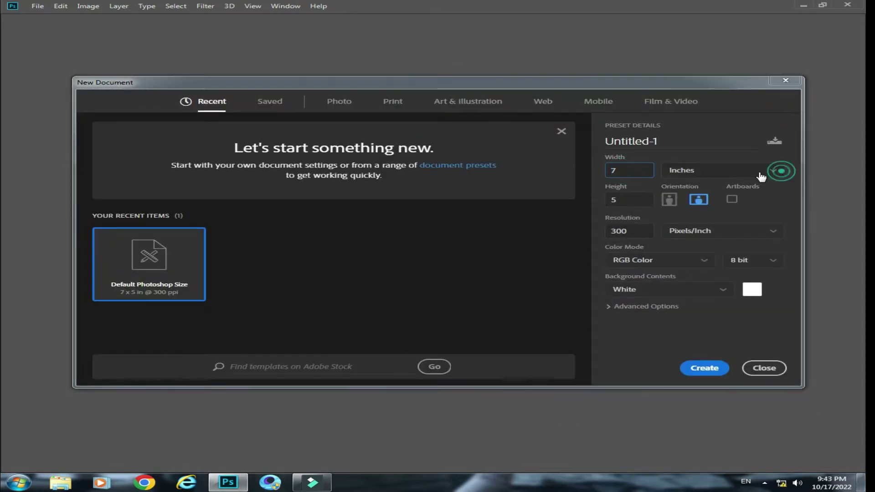
click(780, 171)
click(705, 182)
click(636, 169)
double_click(636, 170)
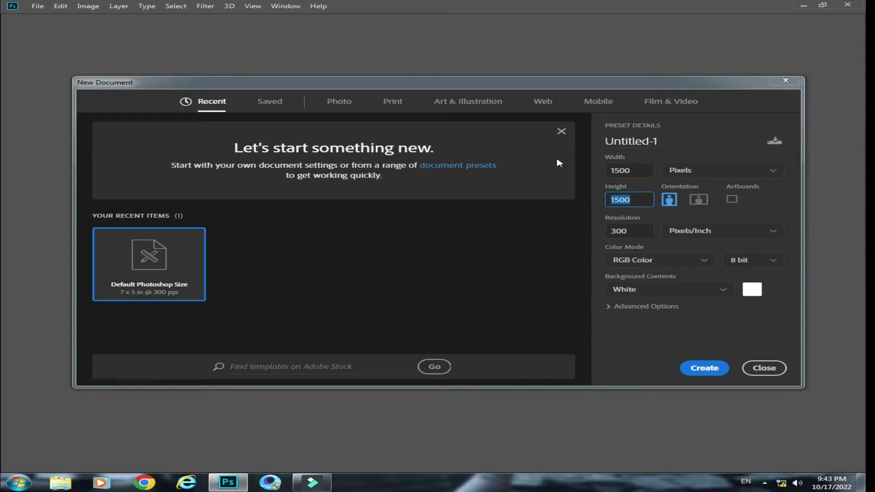
key(Return)
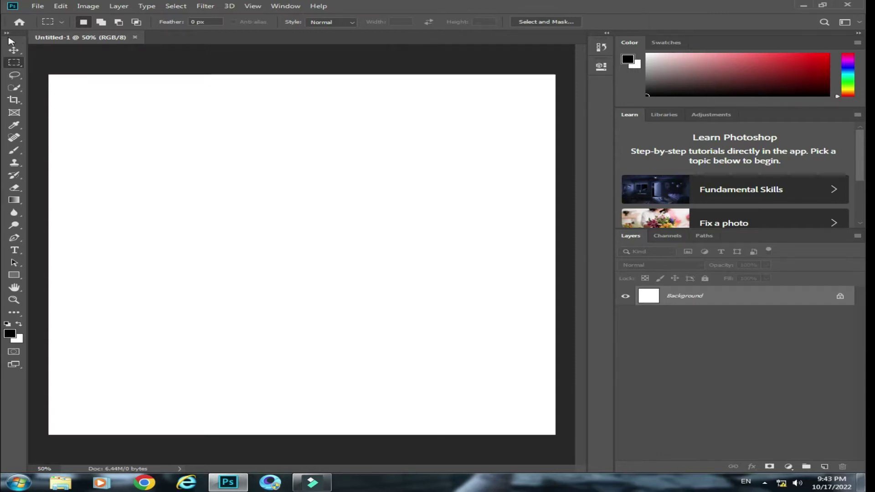
Zoom out and browse the Open dialog to the images folder on drive E:.
click(6, 34)
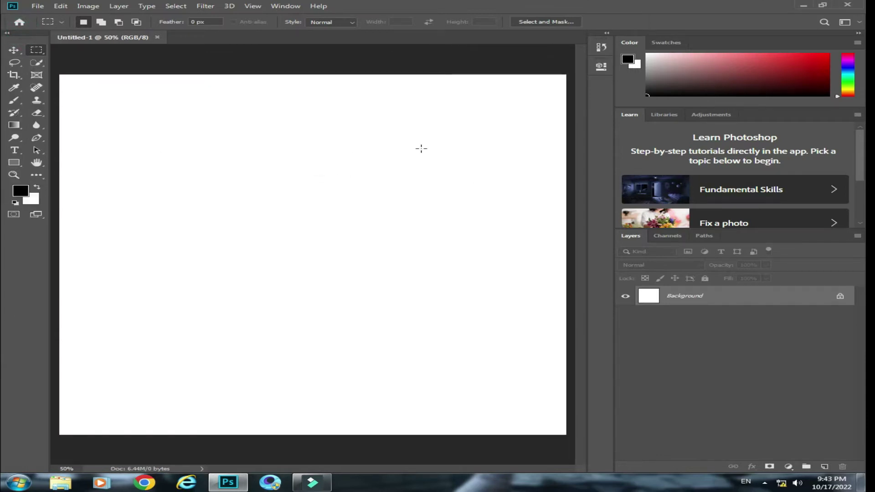
key(ctrl+minus)
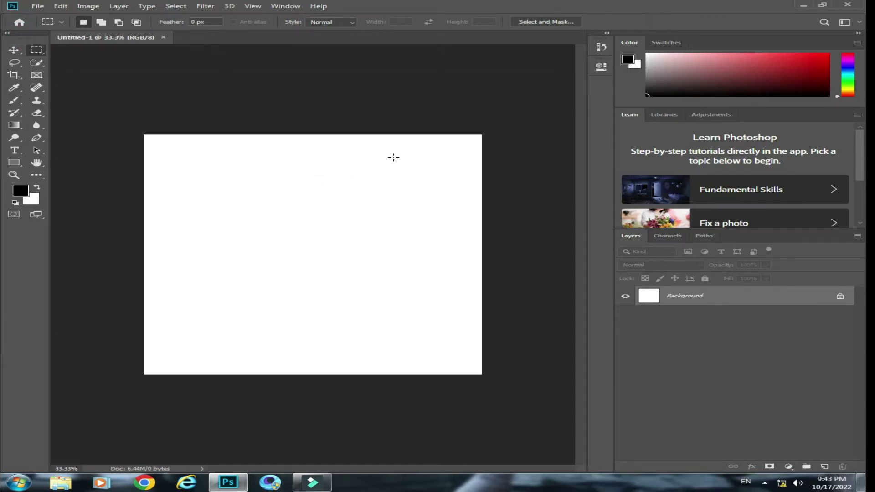
click(39, 6)
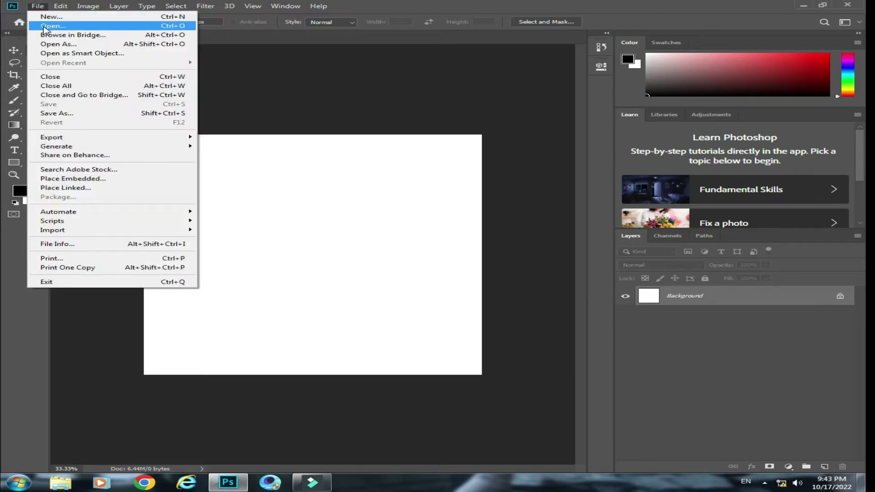
click(45, 25)
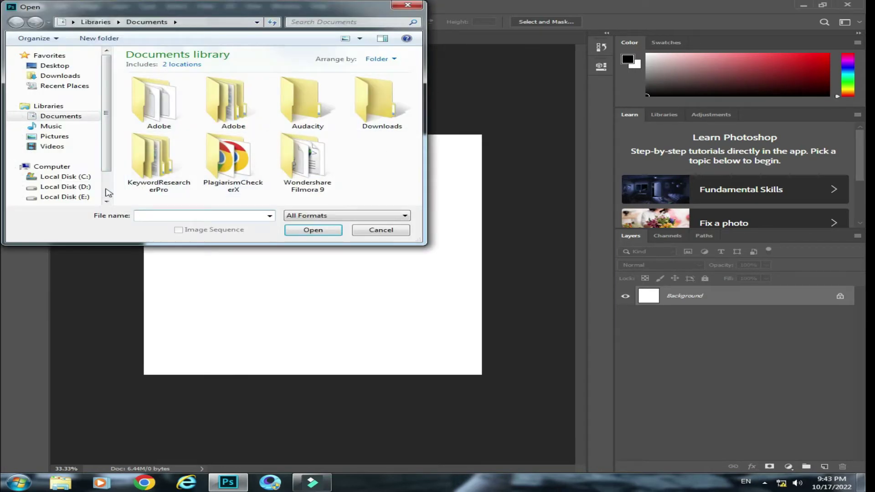
click(86, 197)
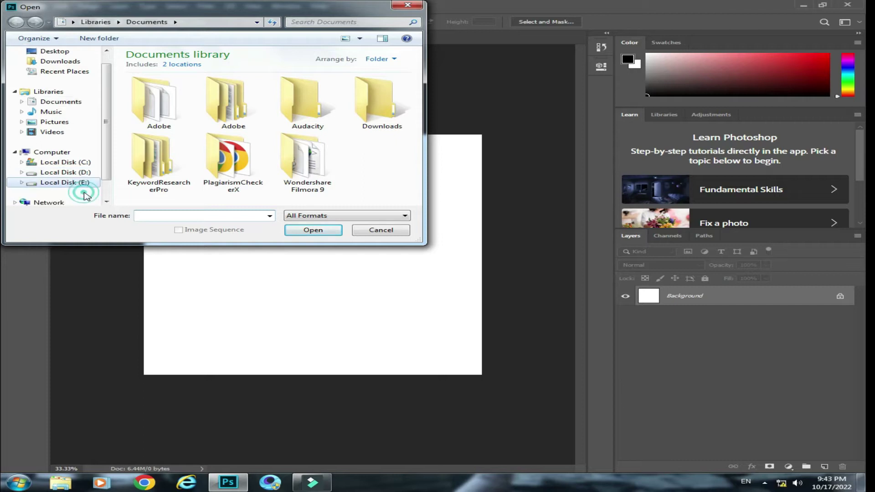
drag(426, 85, 423, 89)
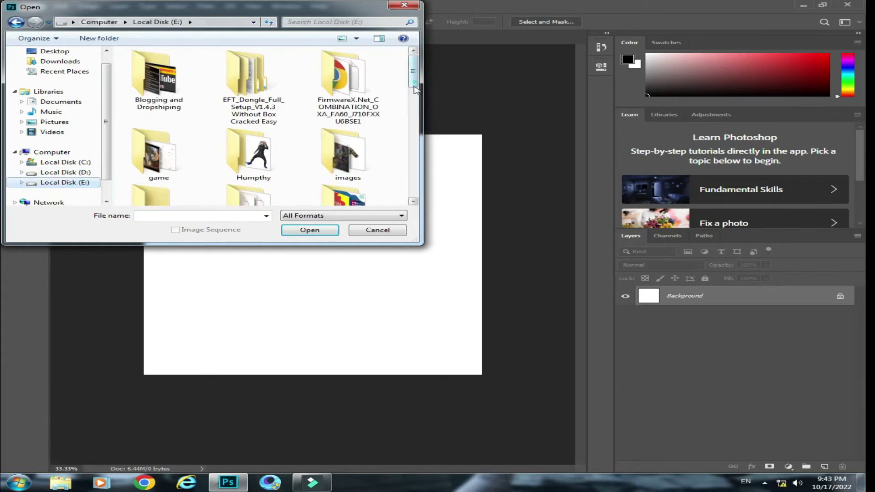
scroll(416, 90, down, 3)
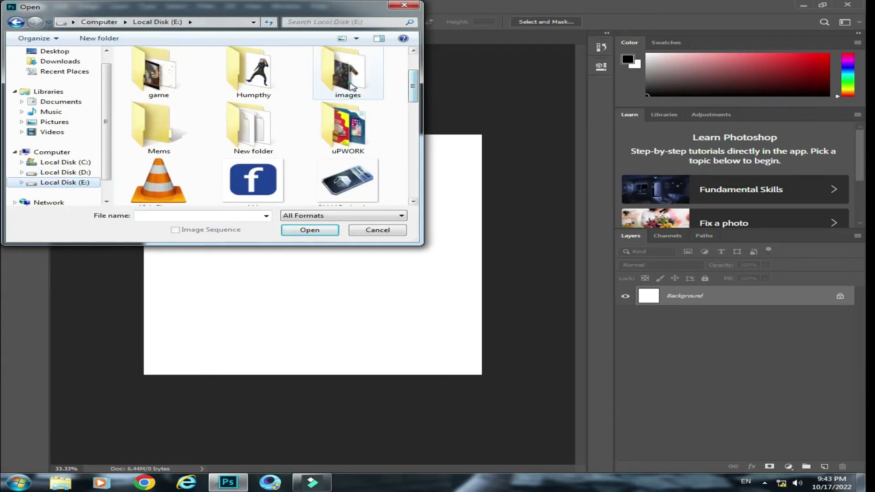
double_click(351, 87)
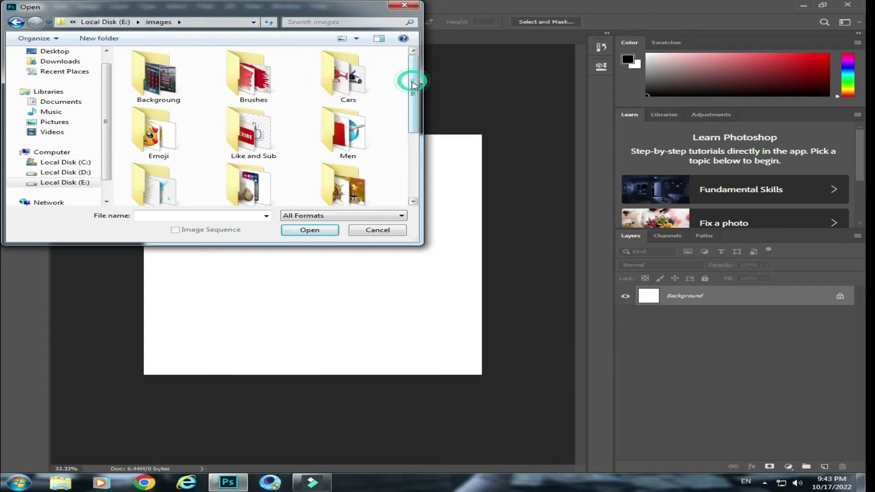
Open the businessman-with-laptop PNG from the Pic folder.
drag(413, 85, 413, 88)
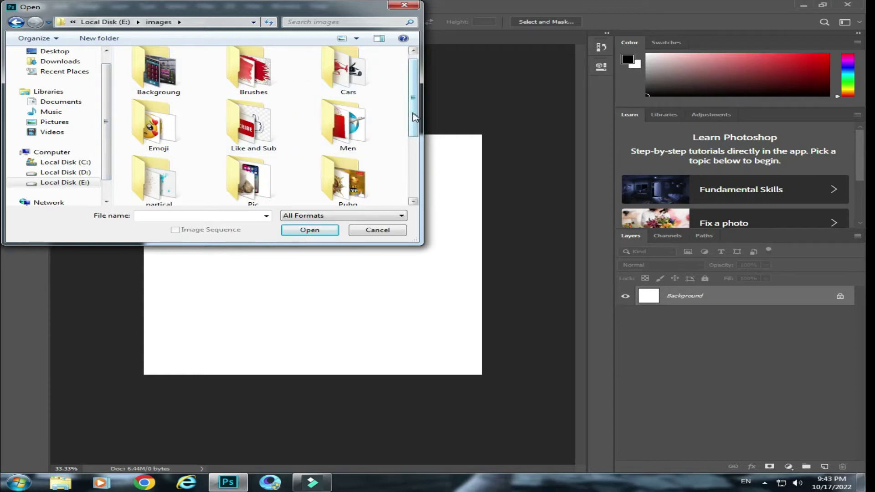
scroll(414, 117, down, 2)
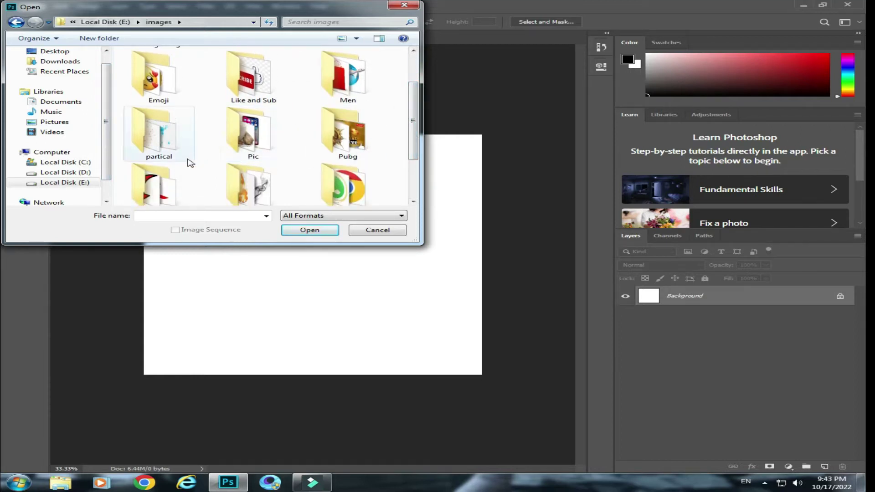
double_click(266, 164)
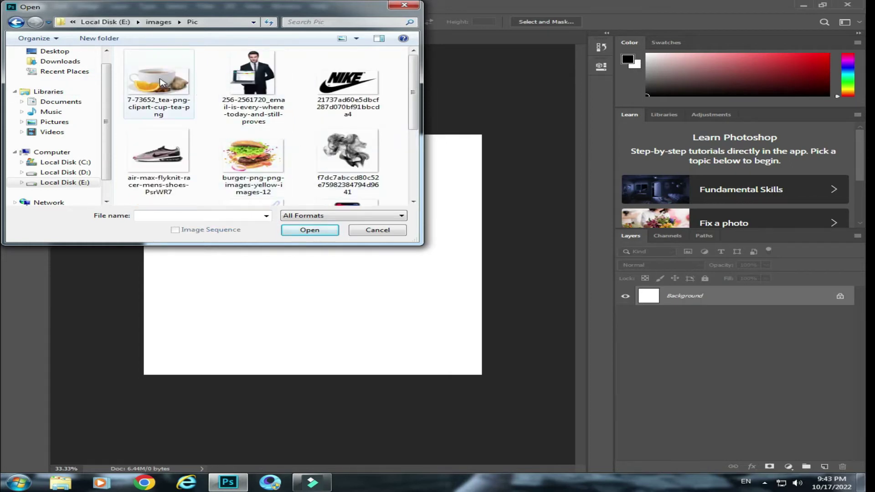
click(161, 82)
click(159, 165)
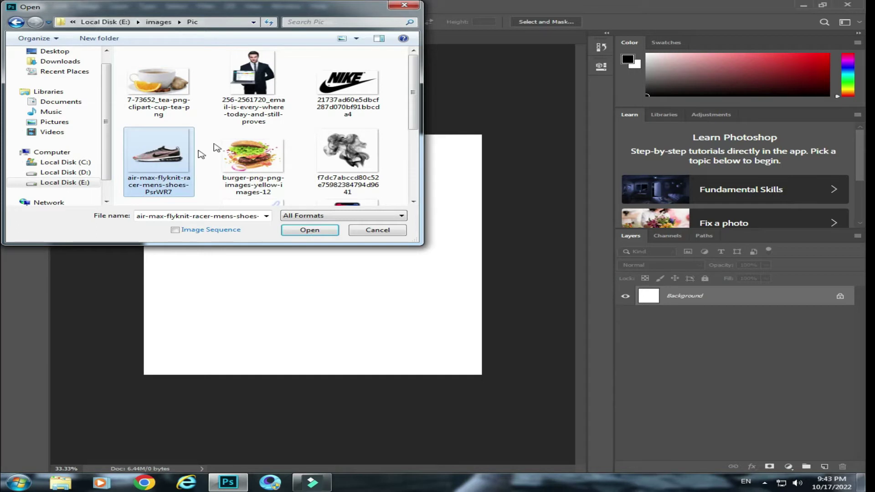
click(251, 94)
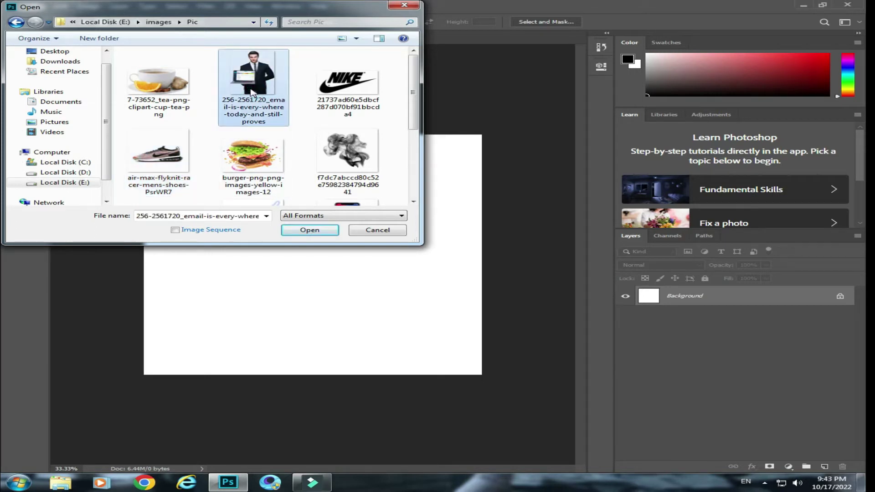
click(319, 231)
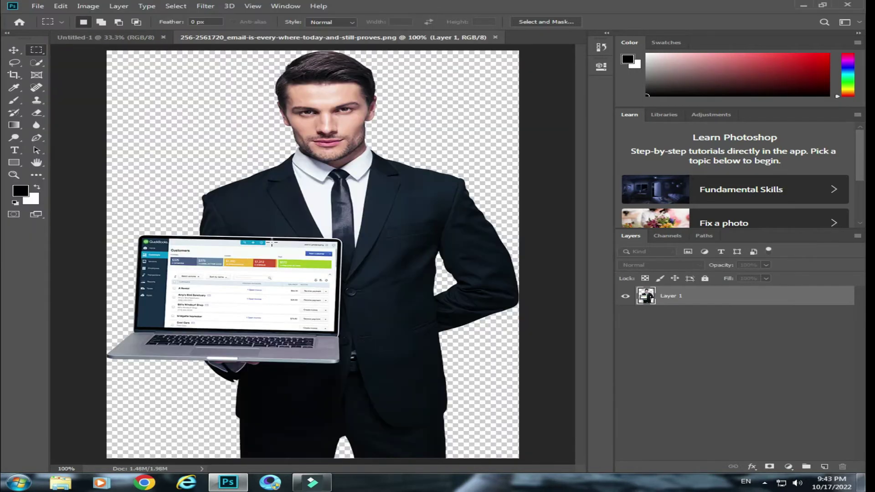
Drag the businessman layer into the square document and position it.
click(14, 49)
mouse_move(301, 68)
mouse_down()
mouse_move(145, 41)
mouse_move(287, 136)
mouse_up()
mouse_move(393, 263)
mouse_down()
mouse_move(410, 269)
mouse_move(403, 297)
mouse_up()
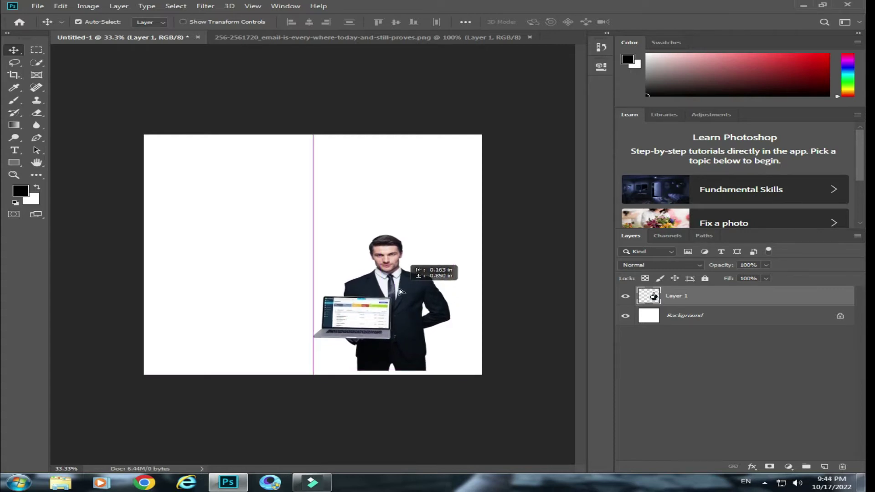
drag(404, 297, 393, 292)
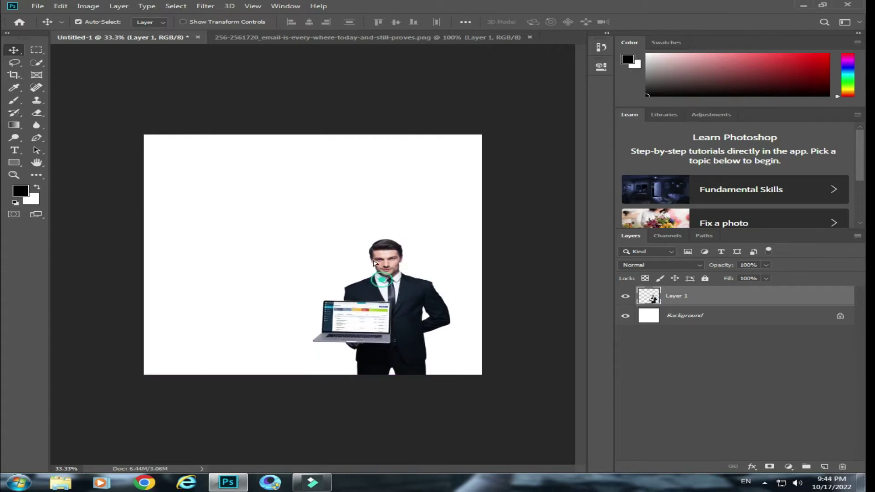
drag(374, 263, 354, 218)
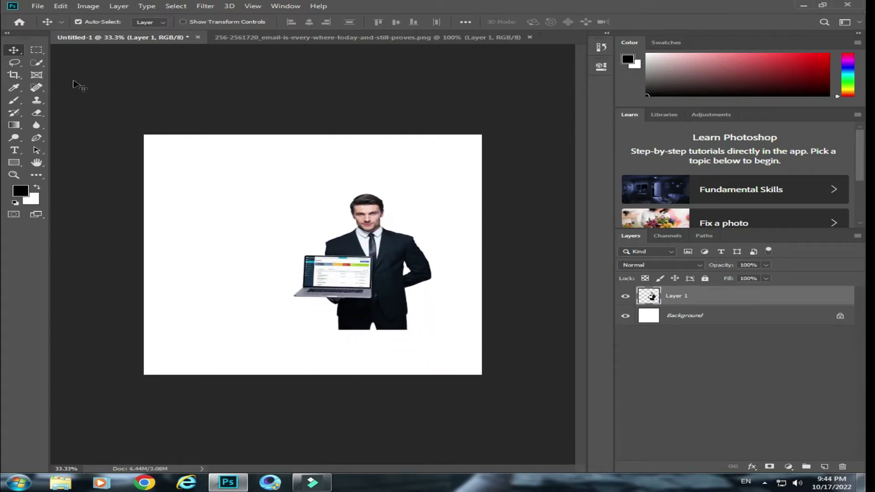
Scale the businessman up to about 148% and commit the size.
click(183, 22)
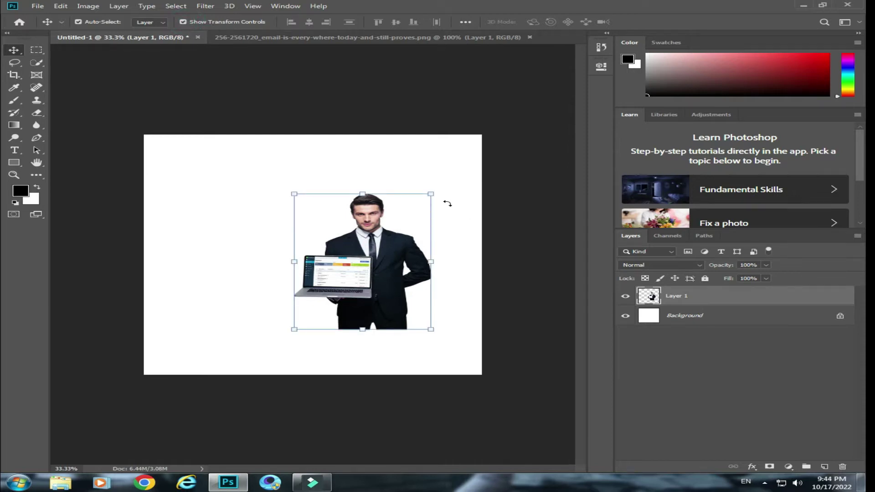
drag(437, 192, 478, 129)
drag(295, 330, 290, 343)
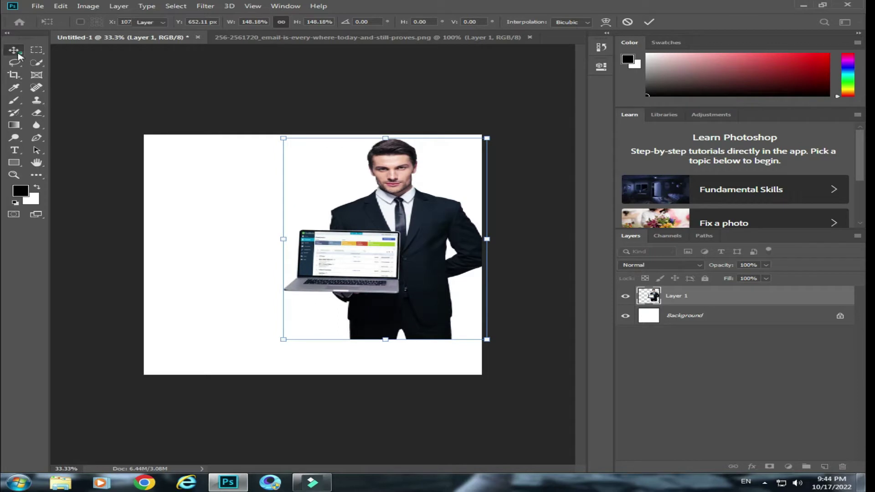
click(17, 54)
Draw a full-canvas bright cyan rectangle and move it beneath the businessman layer.
click(14, 162)
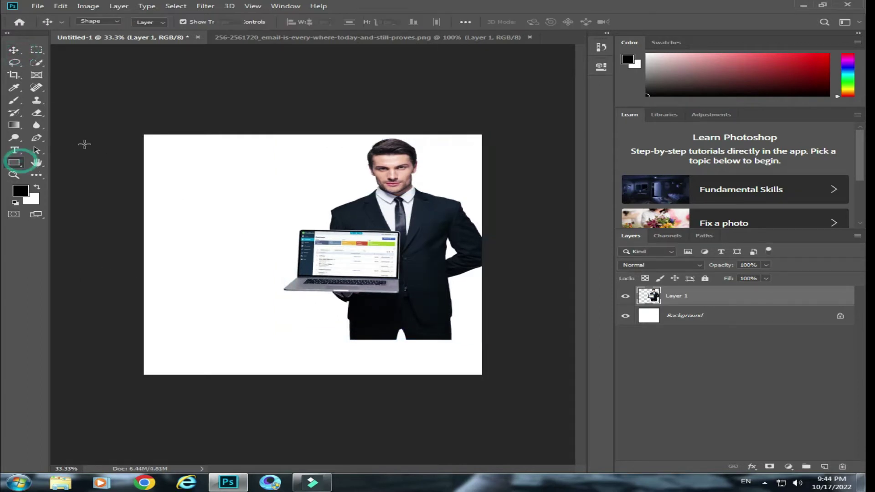
mouse_move(105, 123)
mouse_down()
mouse_move(550, 434)
mouse_move(492, 388)
mouse_up()
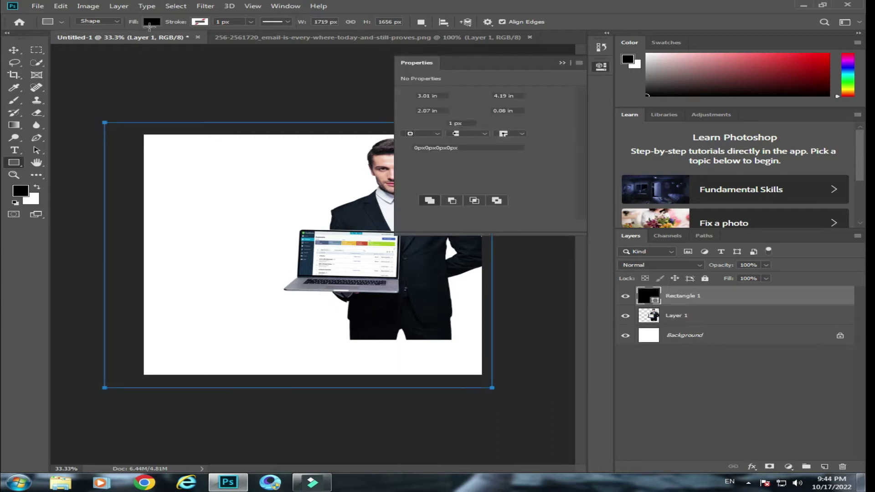
click(152, 21)
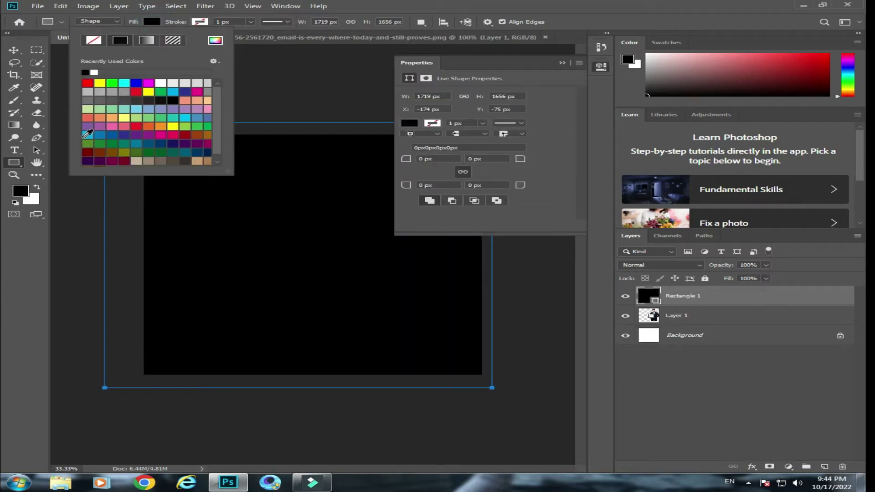
click(87, 134)
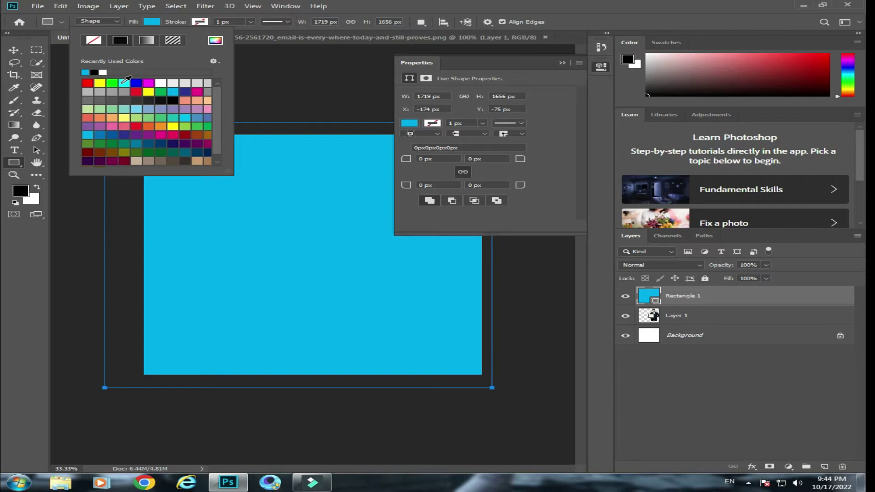
click(127, 84)
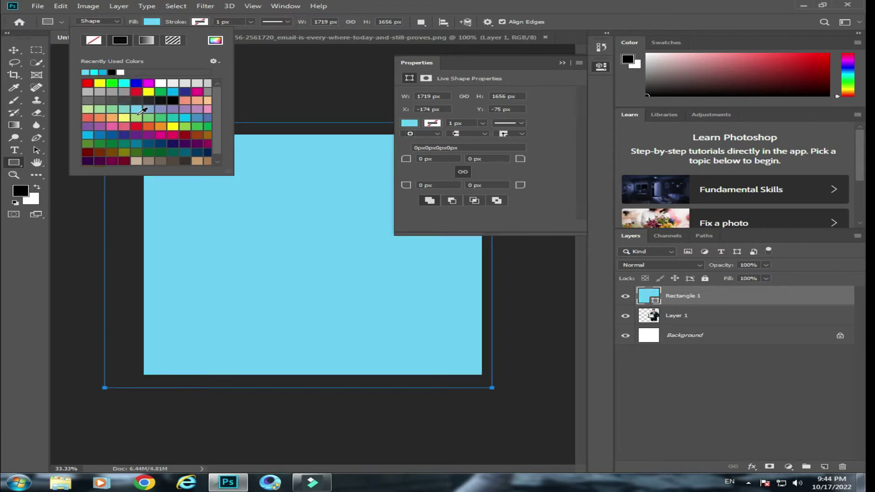
click(186, 118)
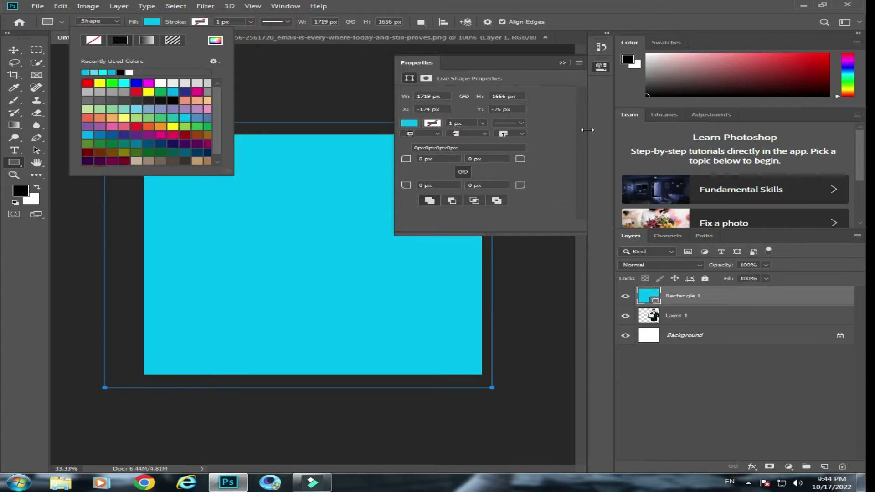
click(553, 66)
click(562, 62)
mouse_move(680, 297)
mouse_down()
mouse_move(683, 314)
mouse_move(653, 320)
mouse_up()
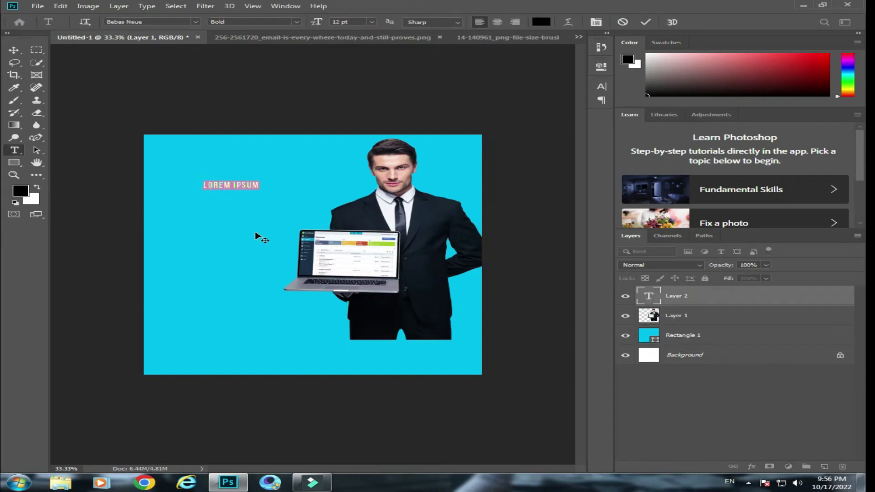
key(Left)
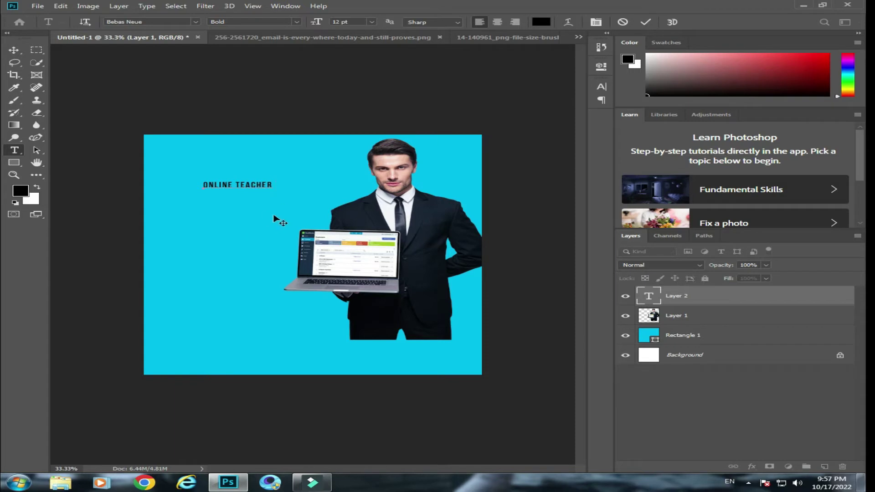
Enlarge the ONLINE TEACHER headline and move it to the poster's upper left.
key(ctrl+plus)
click(16, 49)
key(ctrl+t)
drag(256, 136, 394, 104)
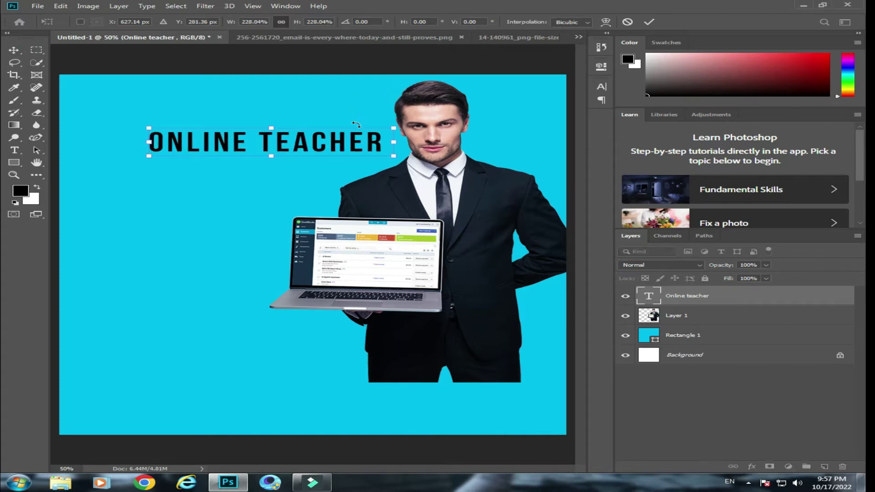
drag(292, 155, 212, 173)
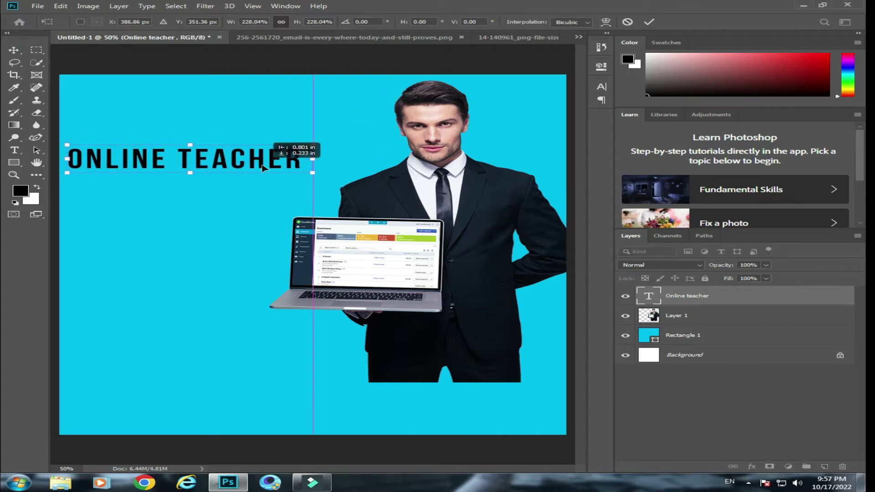
Set the headline's tracking to 100 in the Character panel.
click(14, 150)
click(238, 155)
key(ctrl+a)
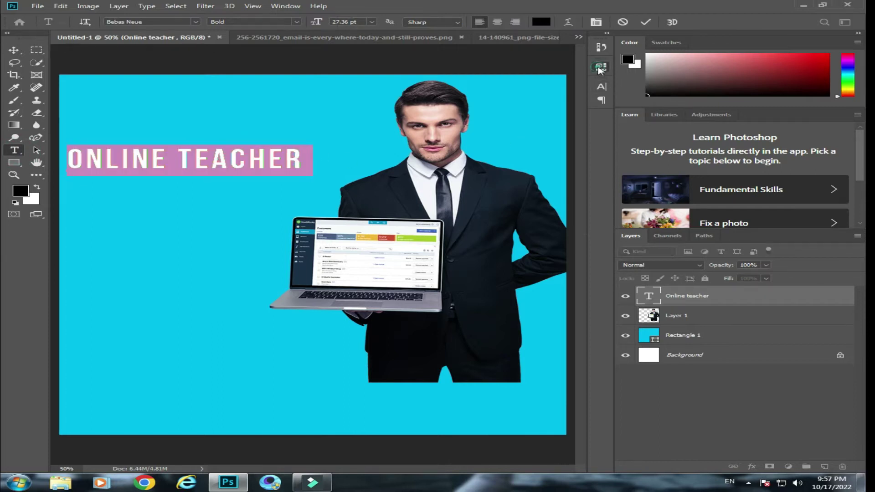
click(601, 67)
click(476, 209)
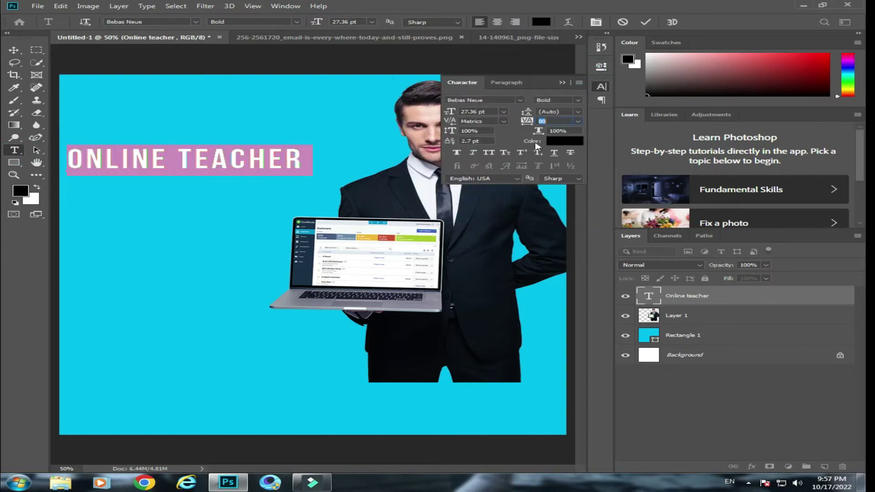
key(Down)
key(Down)
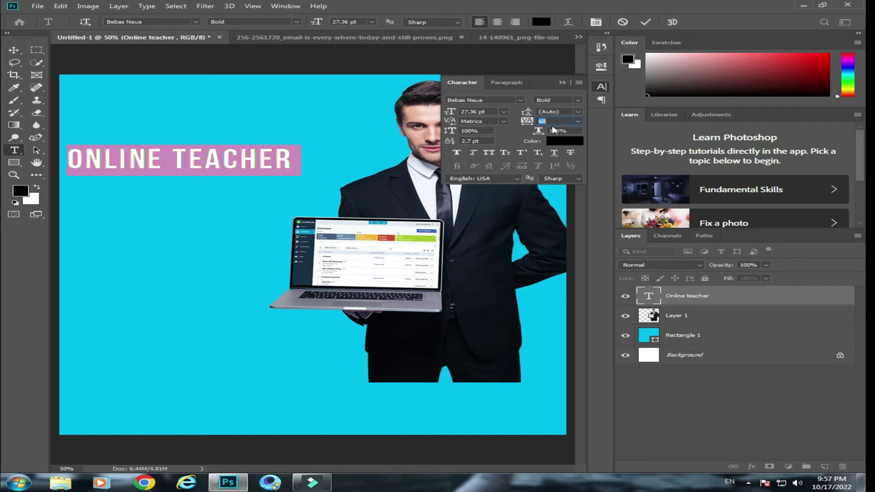
key(Up)
key(Up)
key(Up)
key(Up)
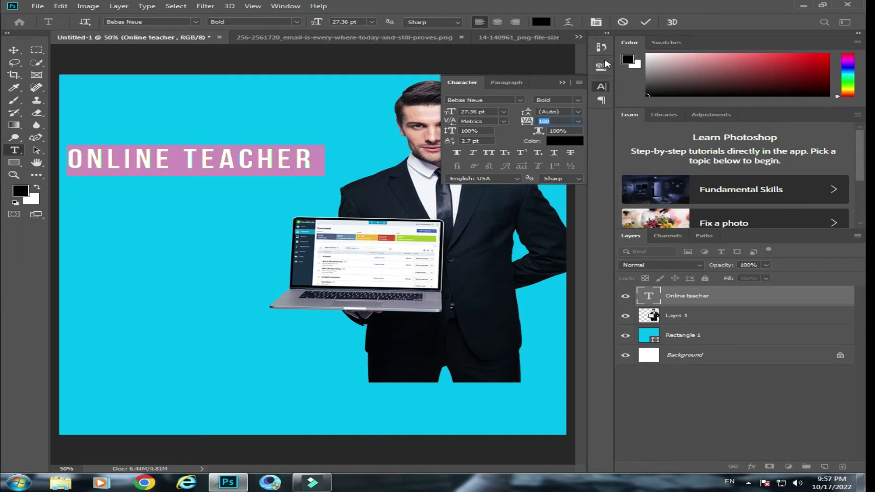
click(602, 89)
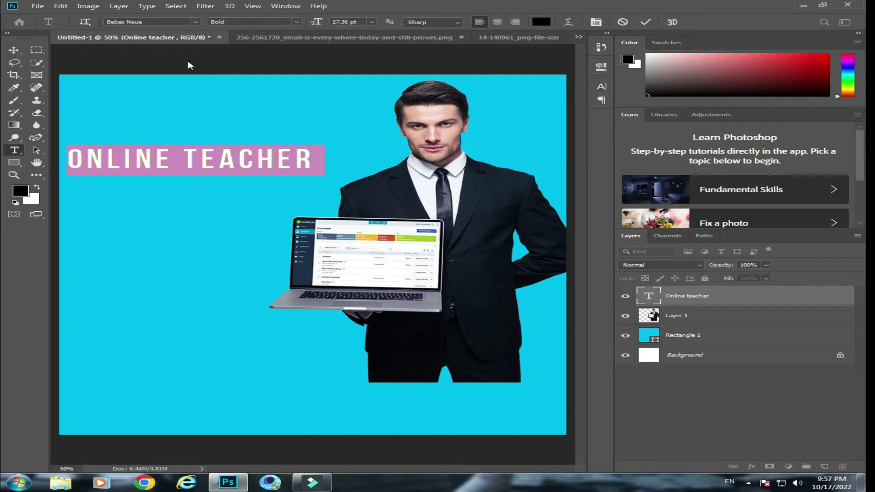
click(122, 195)
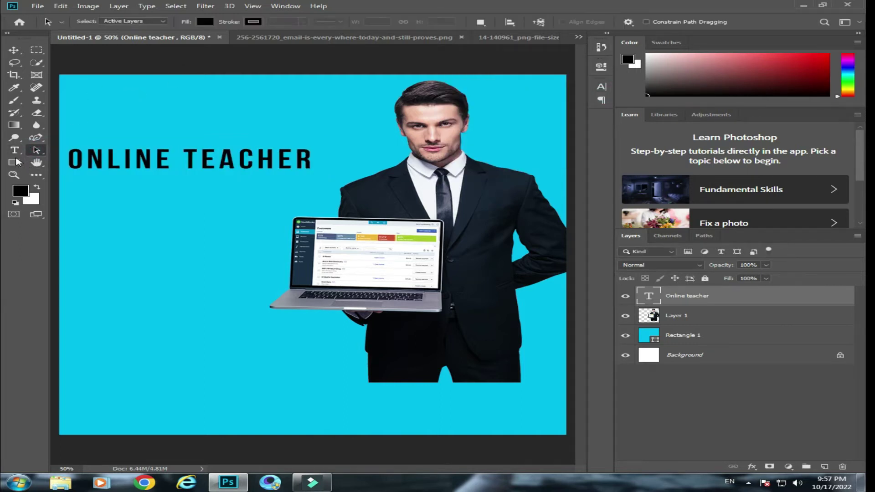
Add a light-pink LEARN AND EARN line and place it just under the headline.
click(121, 195)
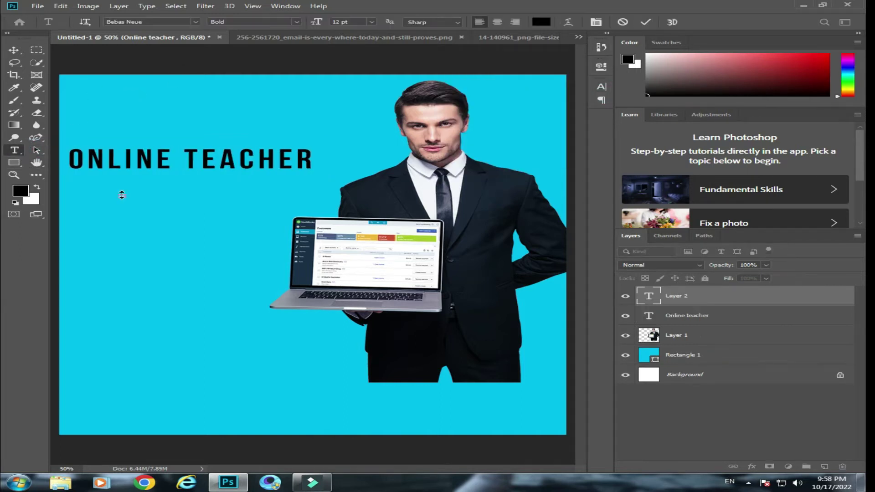
click(15, 138)
click(144, 212)
text(LEARN AND EARN)
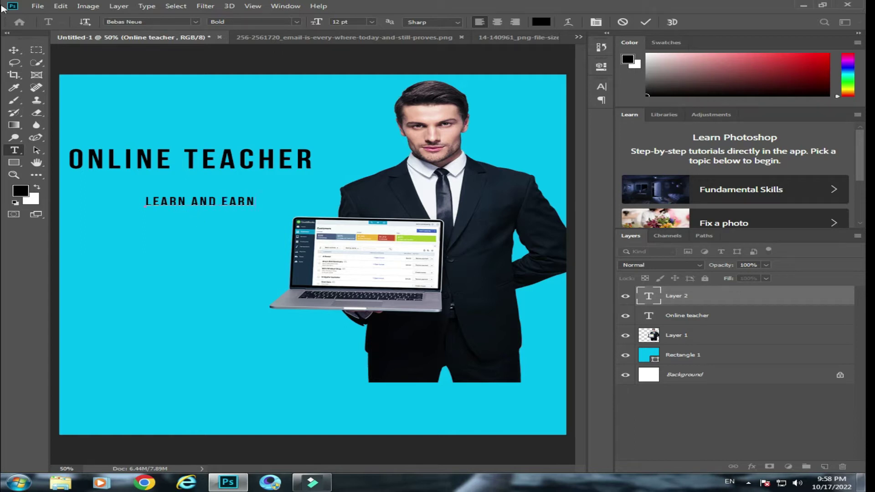
click(541, 22)
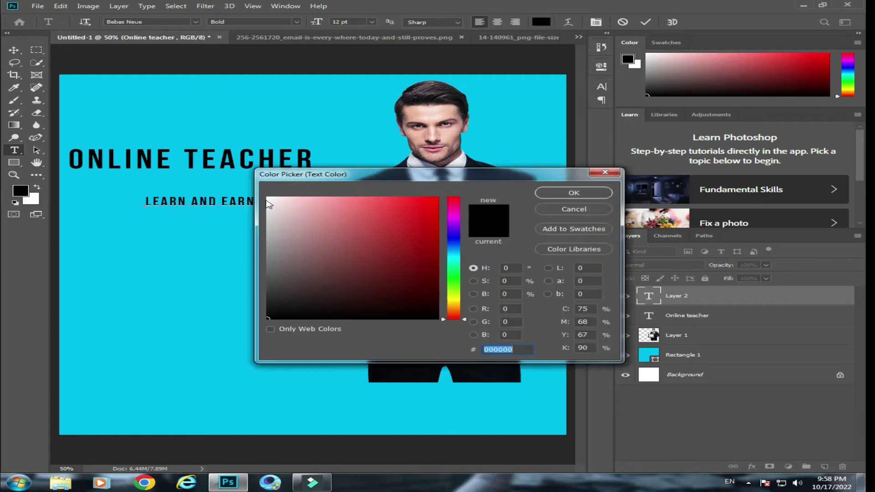
click(275, 199)
click(549, 191)
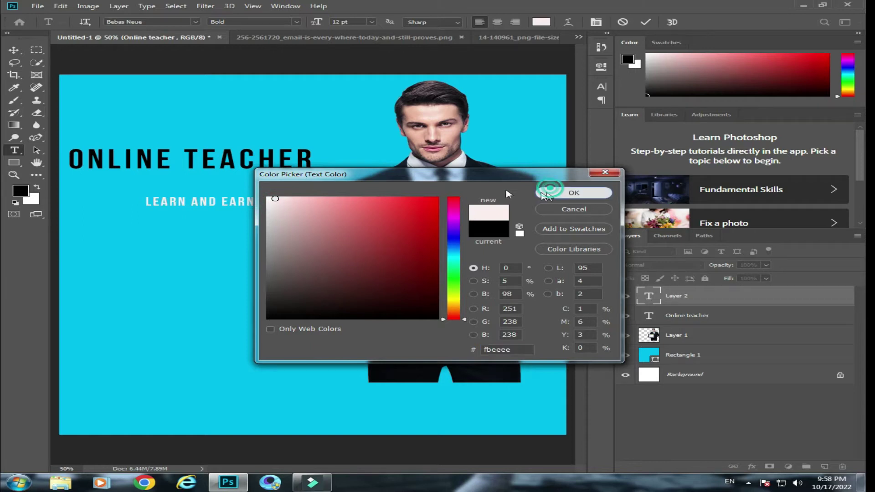
click(14, 50)
drag(237, 206, 163, 185)
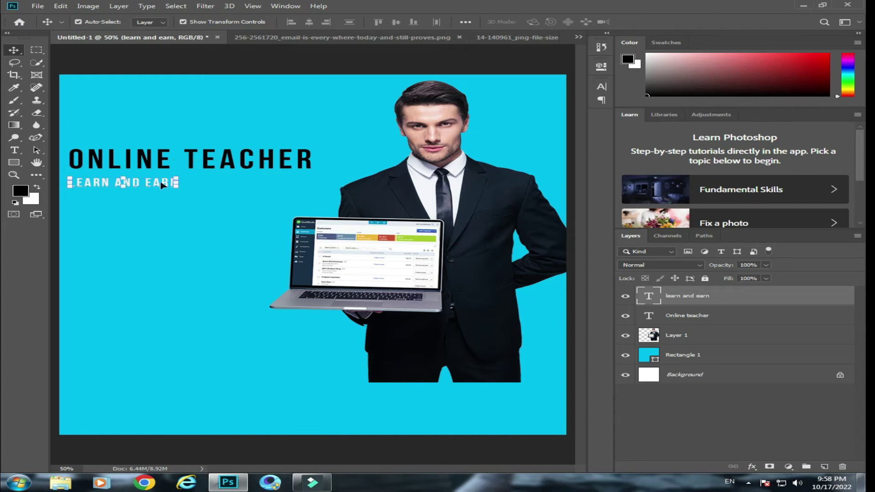
click(15, 152)
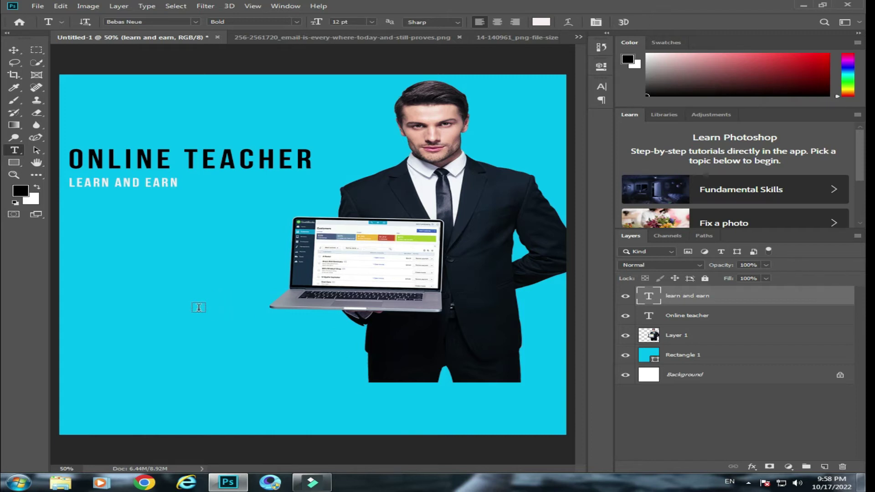
Draw a tan-filled rectangle on the left below the LEARN AND EARN line.
click(14, 162)
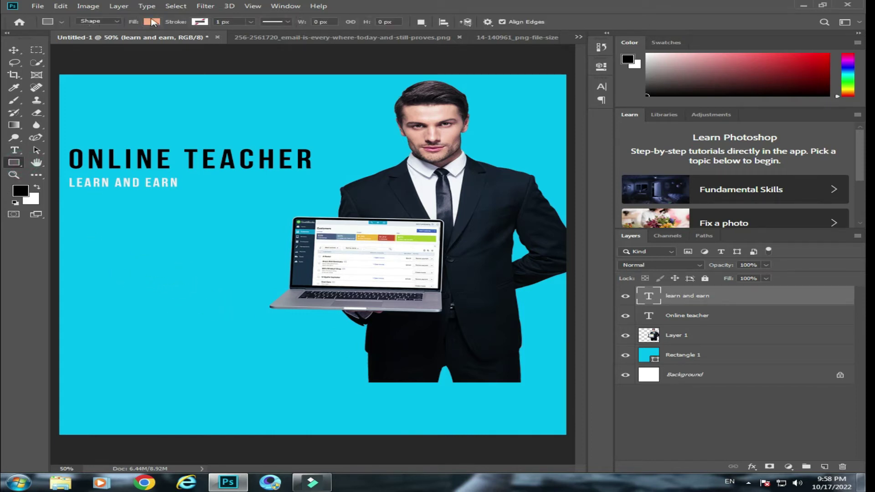
click(153, 23)
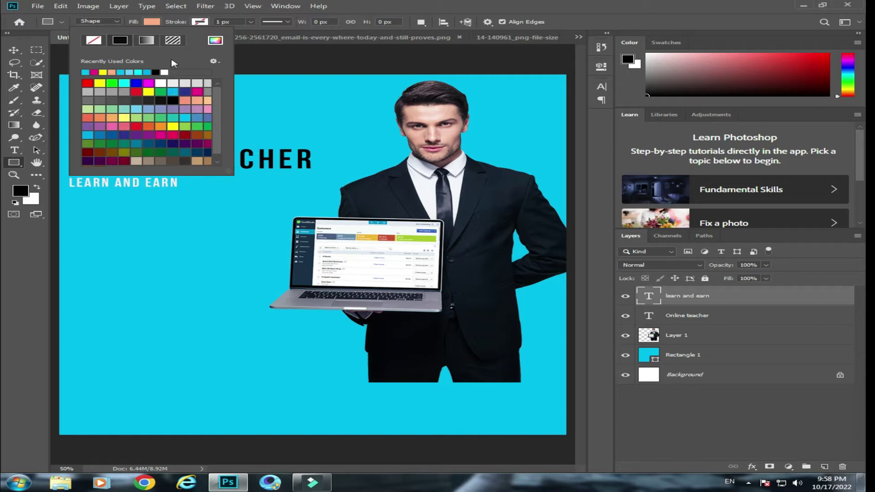
click(147, 41)
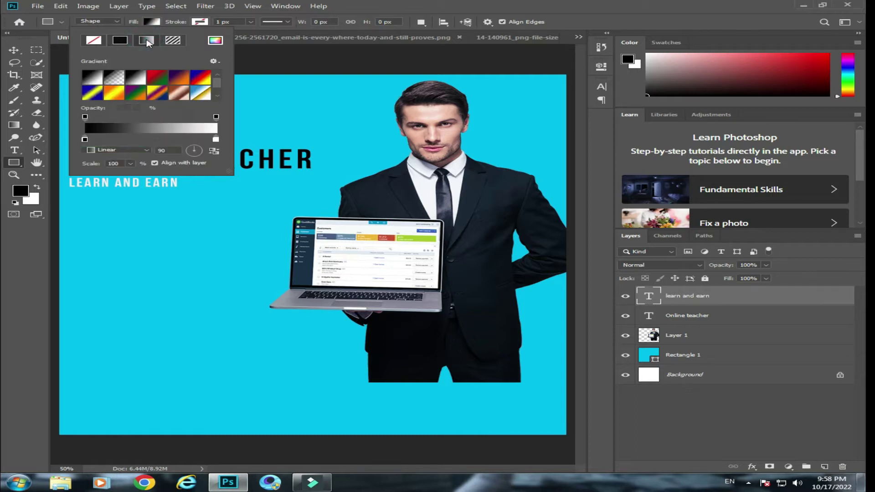
click(121, 41)
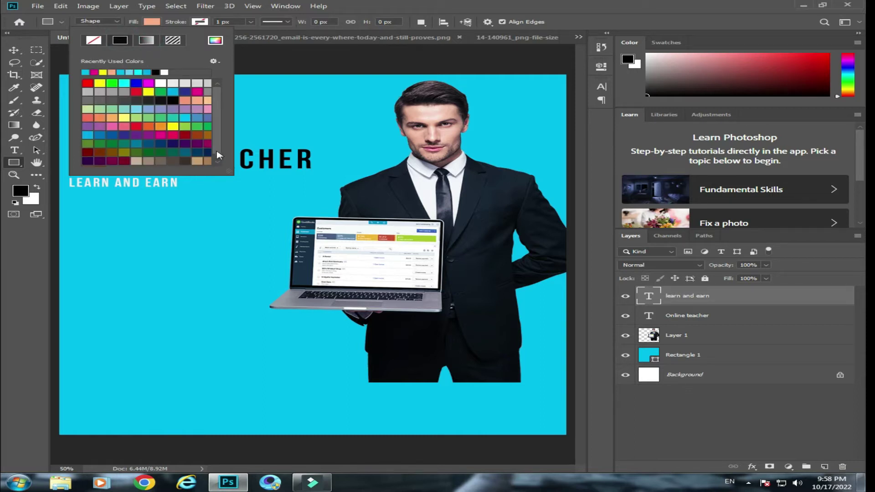
click(199, 160)
key(Return)
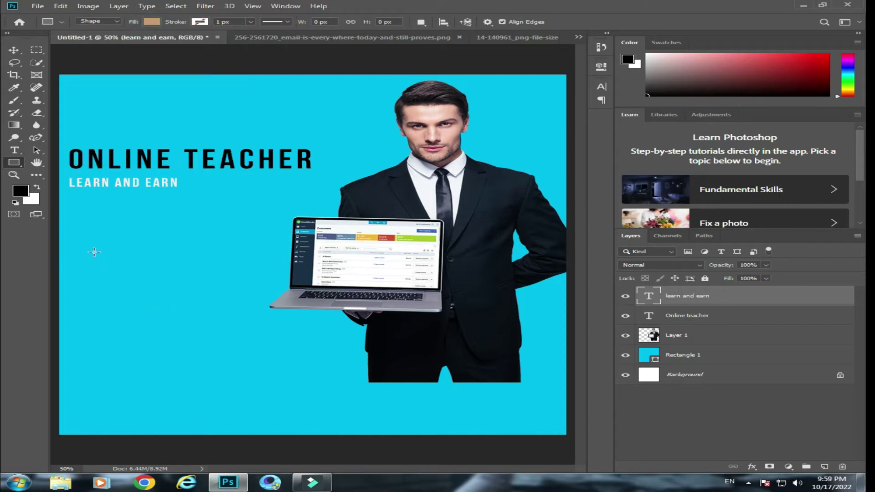
drag(96, 238, 233, 275)
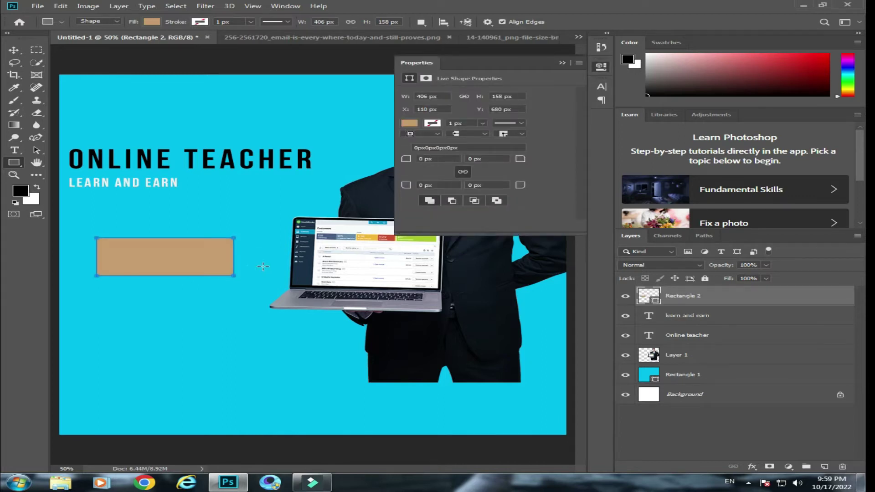
click(562, 62)
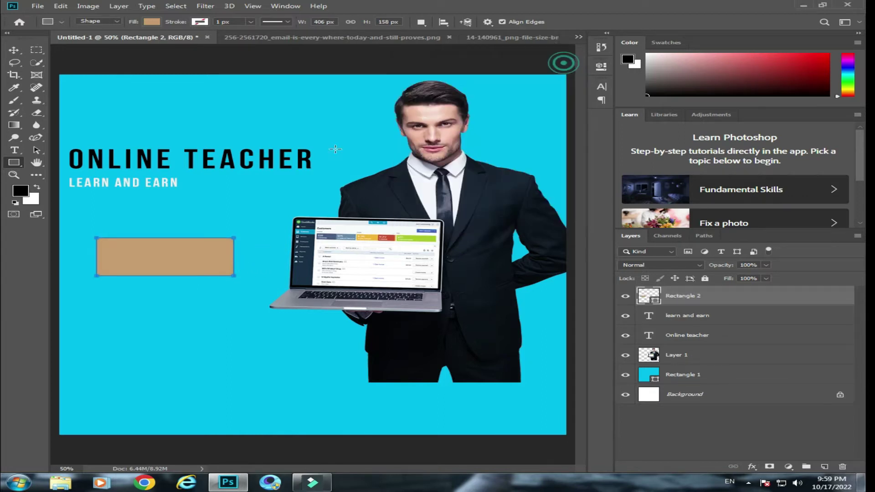
click(13, 51)
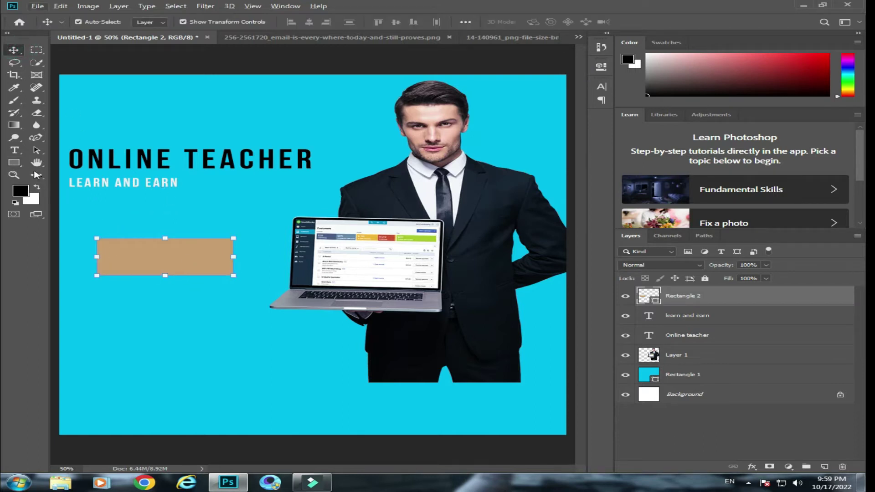
Alt-drag a copy of the tan rectangle below it and make the copy thinner.
click(14, 163)
click(13, 51)
mouse_move(189, 273)
mouse_down()
mouse_move(189, 322)
mouse_move(207, 336)
mouse_move(215, 429)
mouse_up()
key(ctrl+t)
mouse_move(176, 396)
mouse_down()
mouse_move(177, 413)
mouse_move(205, 414)
mouse_move(215, 324)
mouse_move(212, 298)
mouse_move(205, 304)
mouse_up()
click(696, 320)
Keep three thin bars and space them evenly beneath the tan rectangle.
key(Delete)
key(Delete)
key(ctrl+z)
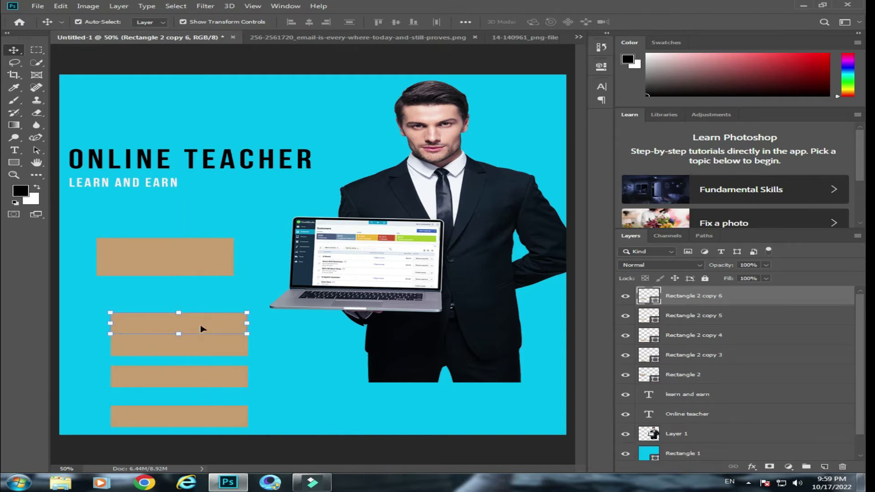
key(ctrl+z)
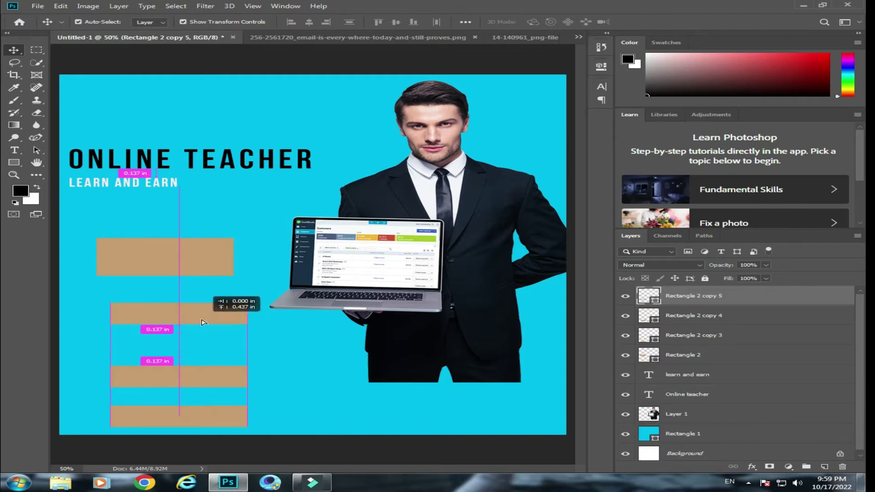
drag(200, 349, 204, 318)
click(193, 371)
drag(195, 367, 194, 353)
drag(196, 422, 195, 416)
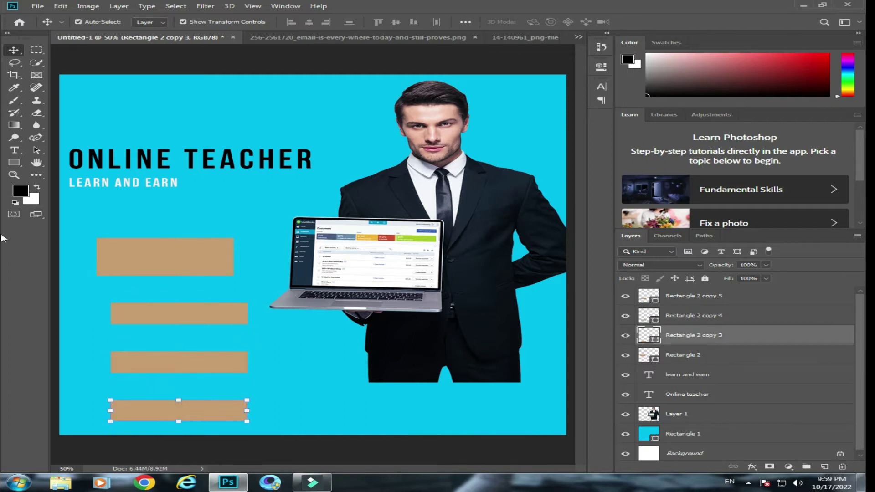
Change the middle thin bar's fill to white.
click(15, 150)
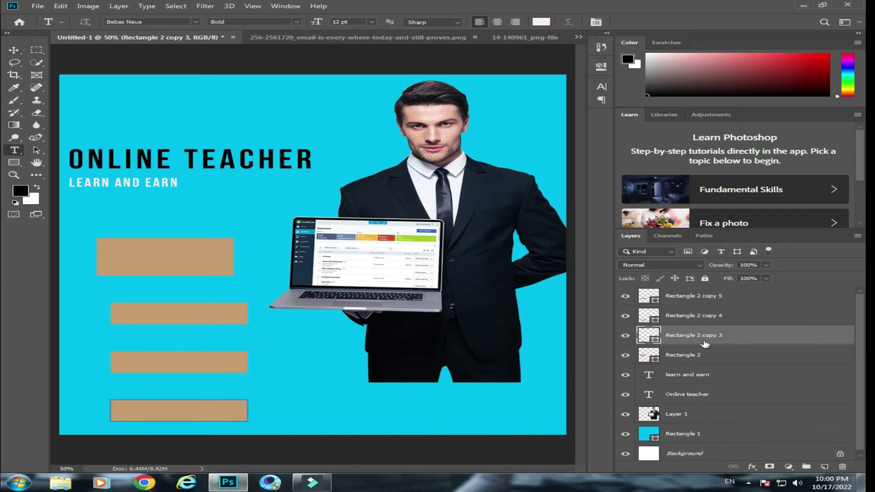
click(14, 162)
click(684, 321)
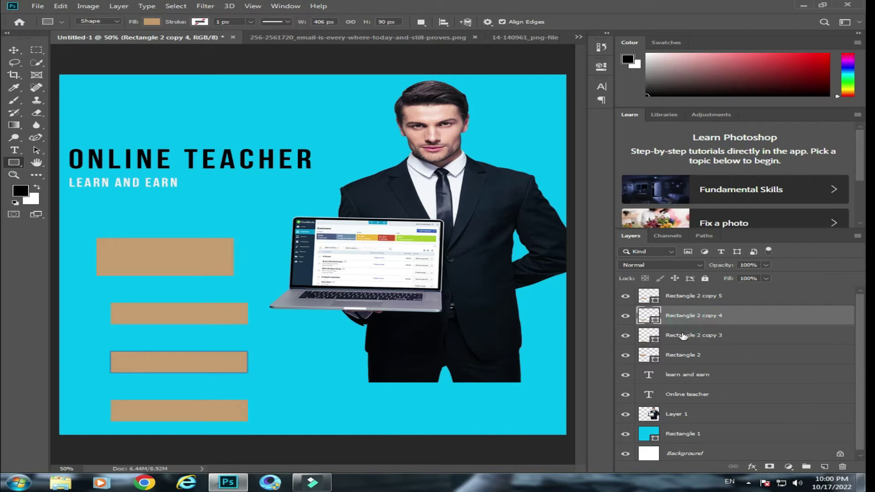
click(165, 22)
click(141, 162)
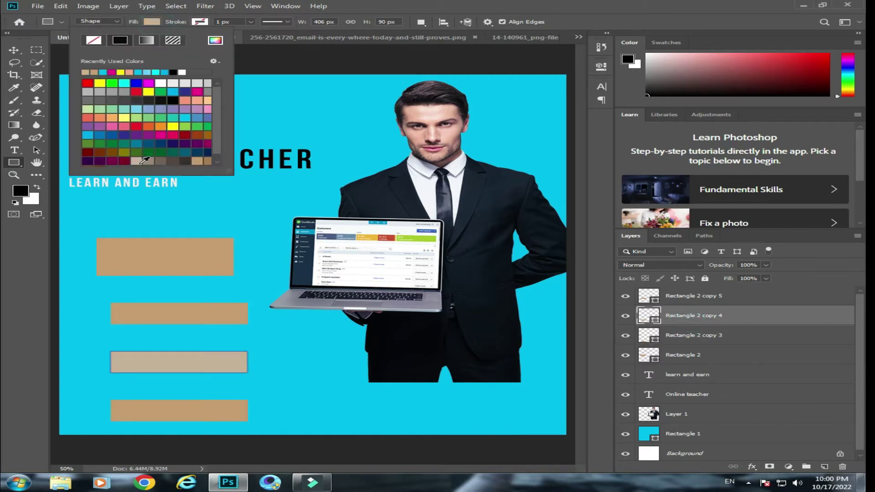
click(149, 91)
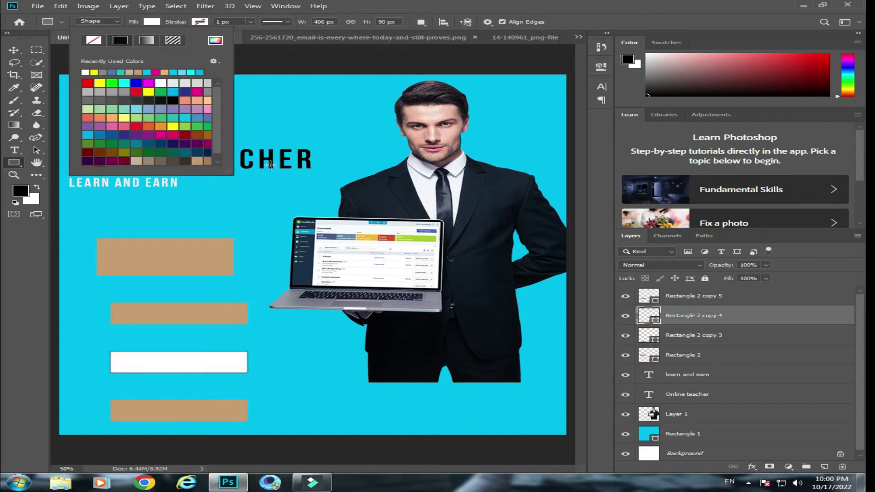
click(693, 354)
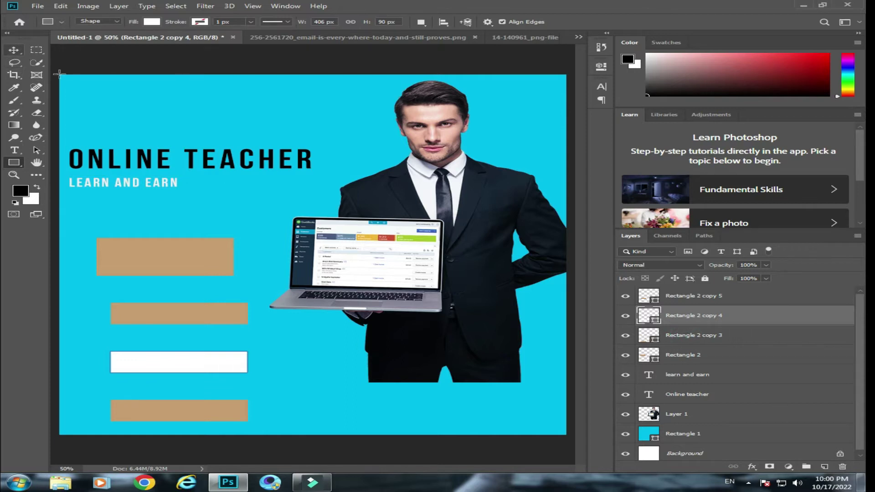
Delete the leftover tan bars and Alt-drag a white bar copy into the gap.
click(698, 336)
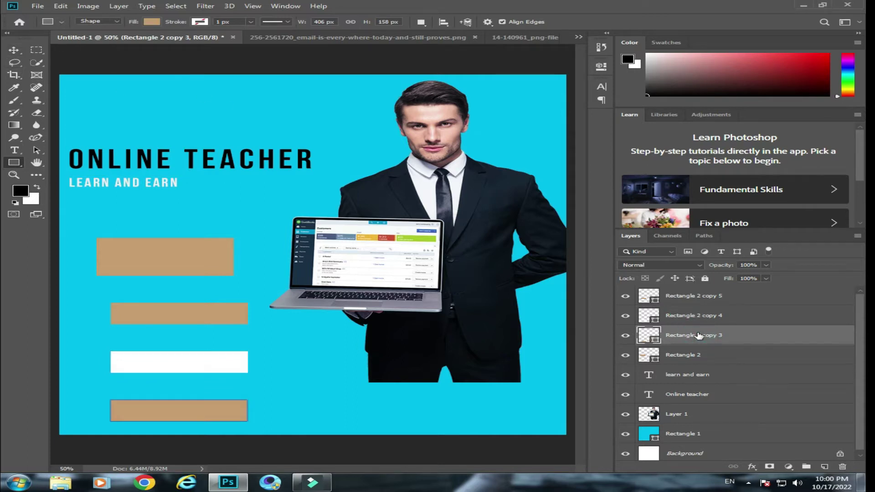
key(Delete)
click(689, 318)
key(Delete)
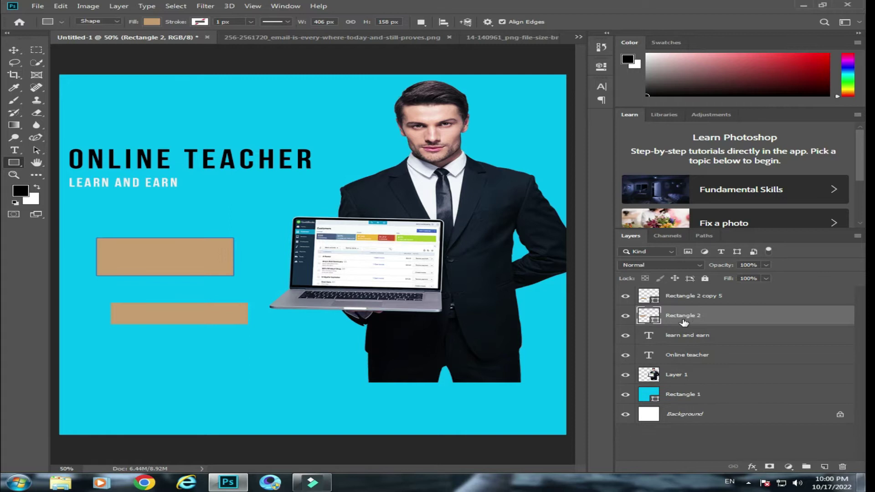
key(ctrl+z)
key(Delete)
key(ctrl+z)
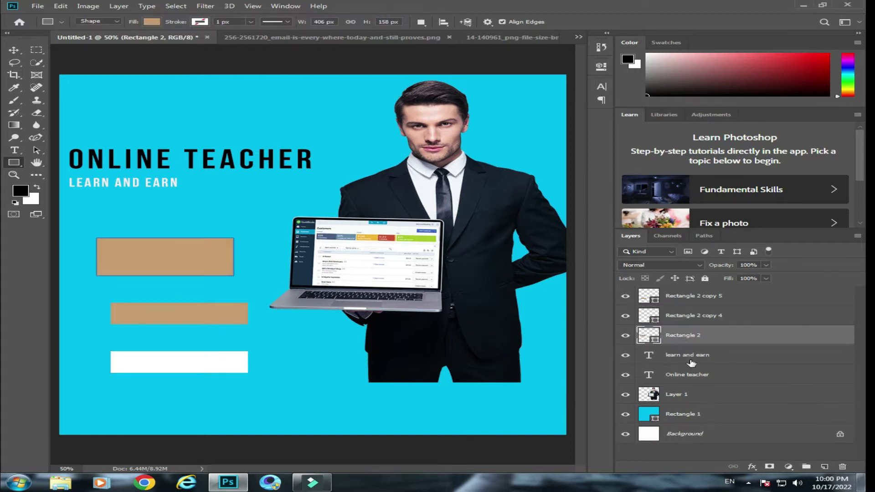
click(690, 296)
key(Delete)
key(v)
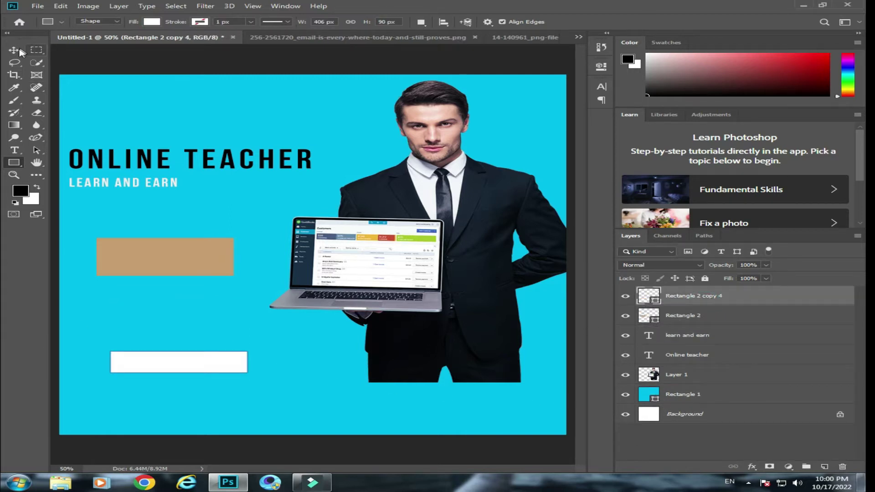
mouse_move(225, 361)
mouse_down()
mouse_move(225, 316)
mouse_move(225, 409)
mouse_up()
Type WE OFFER in the top tan bar in Alfa Slab One and enlarge it.
click(14, 150)
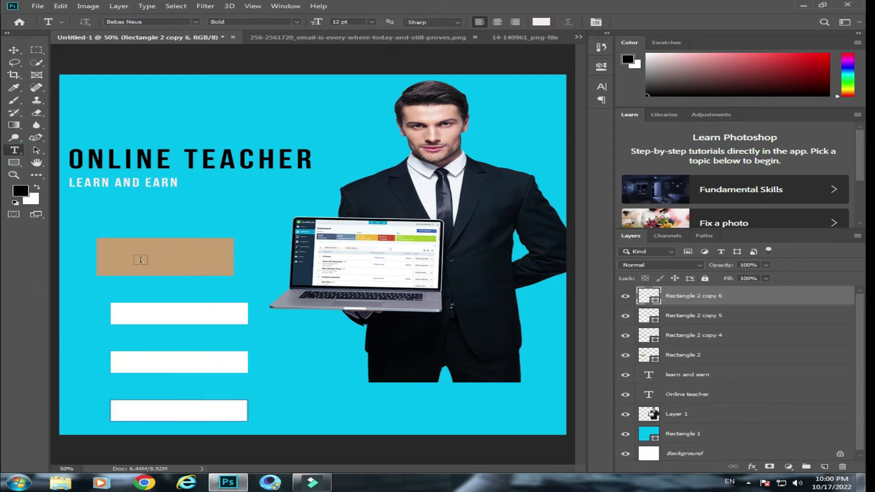
click(156, 272)
text(WE OFFER)
key(ctrl+a)
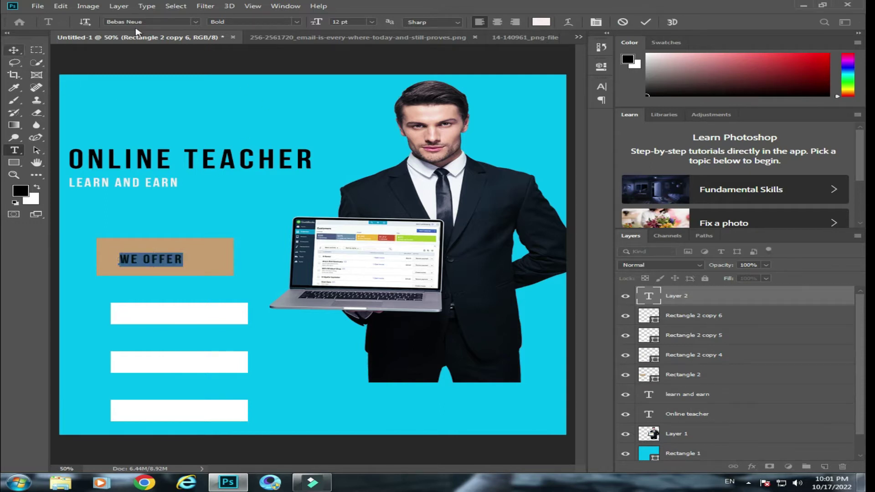
click(193, 21)
click(319, 178)
key(ctrl+Return)
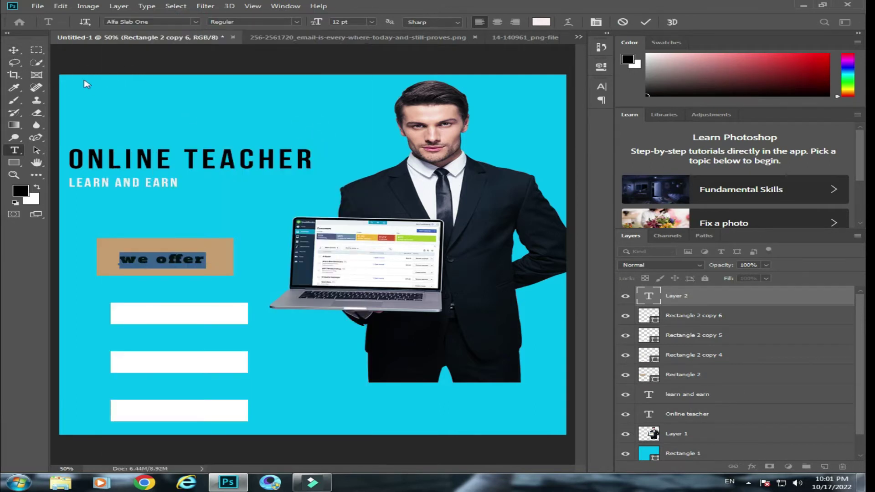
key(v)
drag(197, 251, 233, 245)
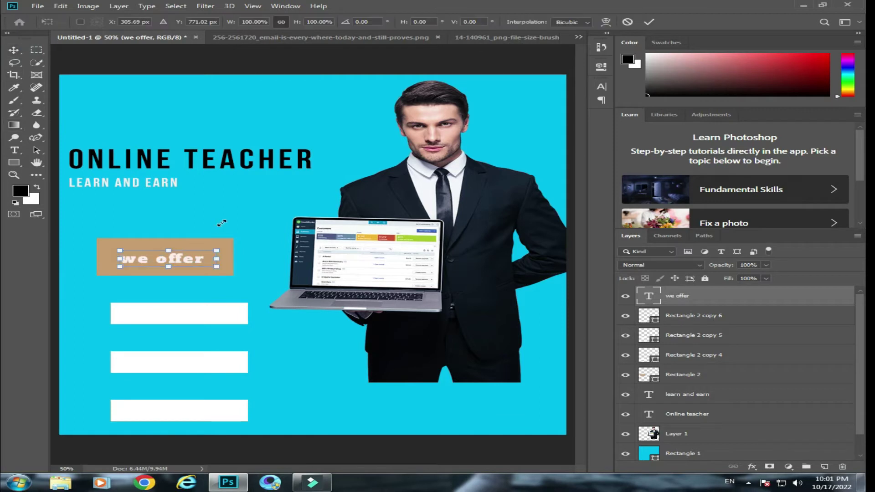
key(Return)
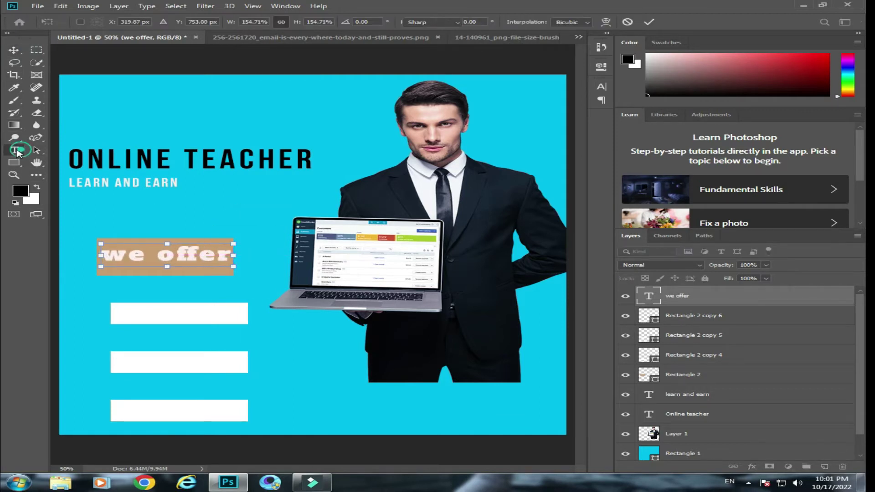
Correct the heading's capitals so it reads 'We Offer'.
key(t)
click(132, 254)
key(BackSpace)
text(W)
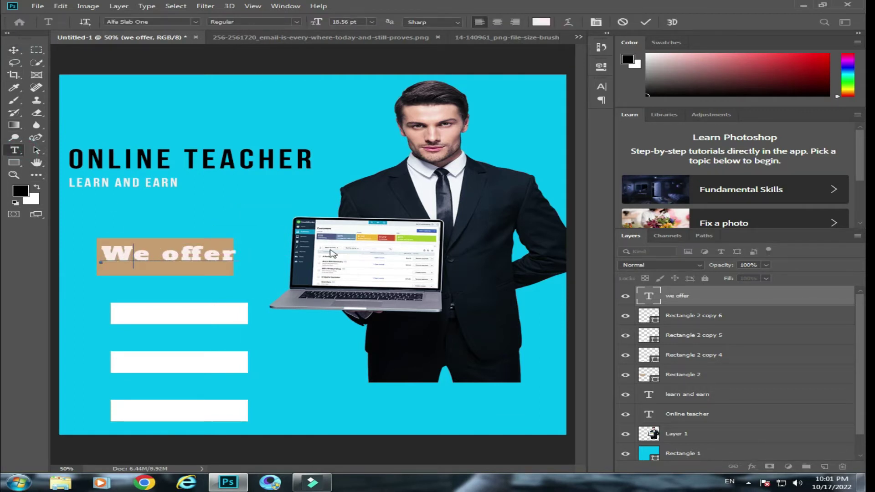
click(171, 255)
key(BackSpace)
text(O)
key(ctrl+Return)
key(v)
key(ctrl+t)
key(Return)
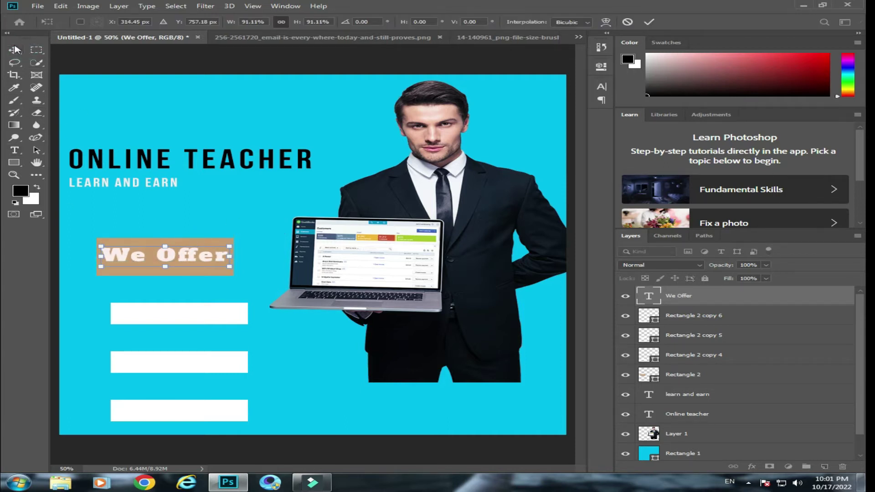
click(687, 316)
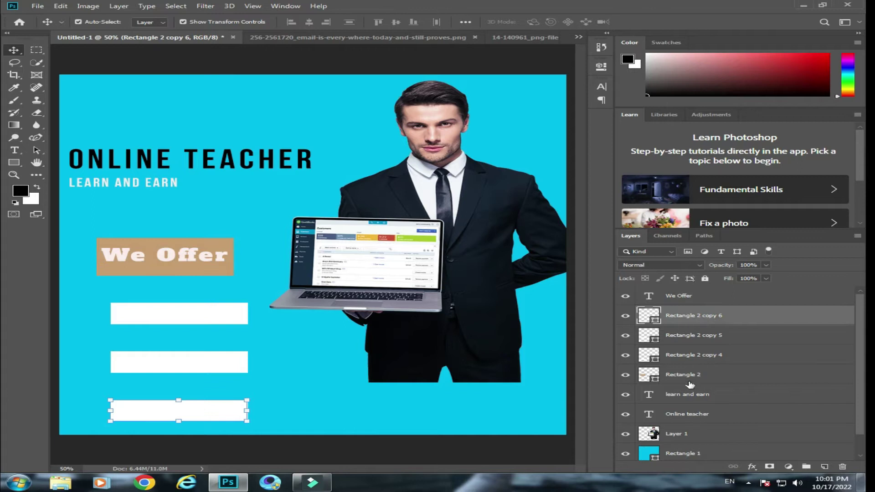
Round all four corners of the tan We Offer bar to a 24 px radius.
click(662, 369)
click(14, 162)
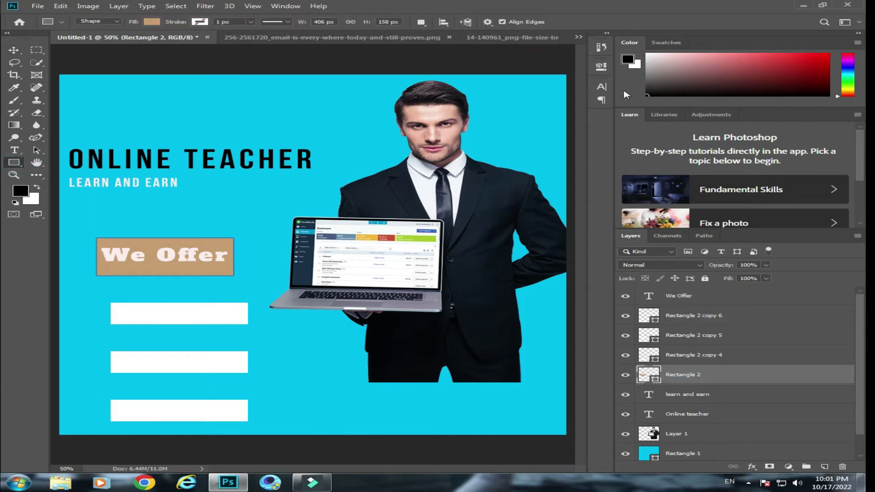
click(601, 66)
click(488, 159)
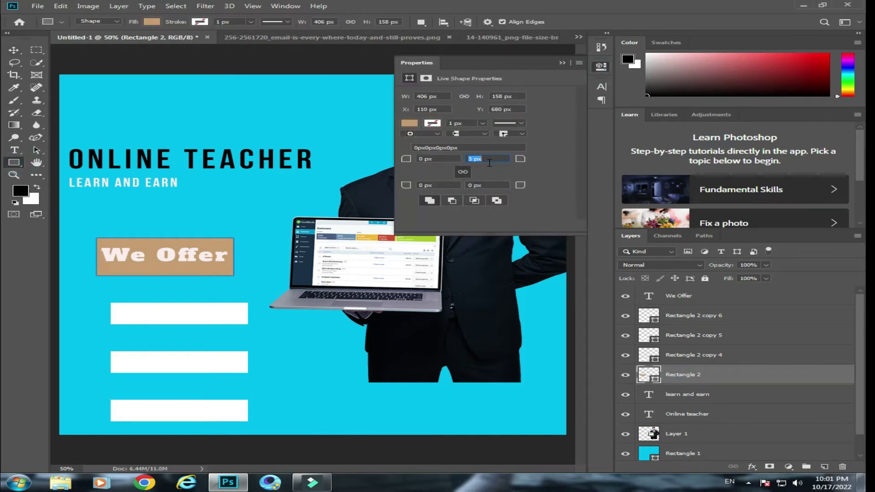
click(444, 159)
scroll(445, 159, up, 5)
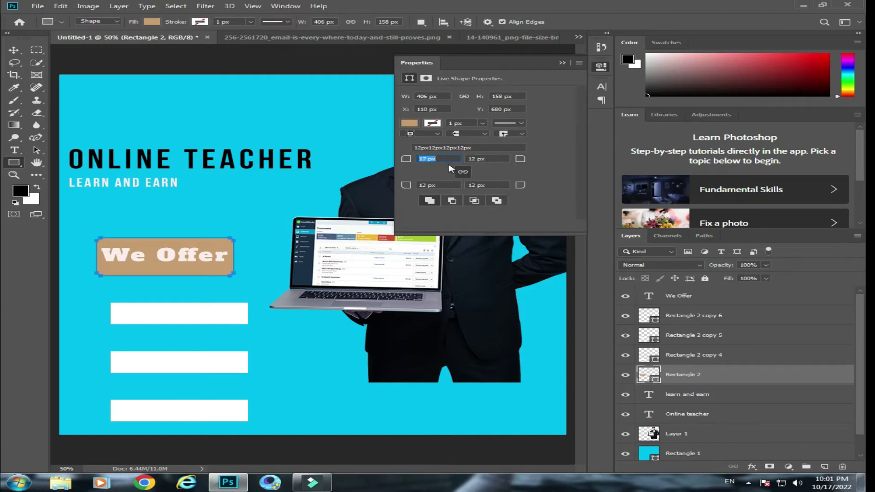
click(481, 159)
scroll(487, 161, up, 3)
Make the We Offer bar slightly shorter by dragging its top edge down.
key(v)
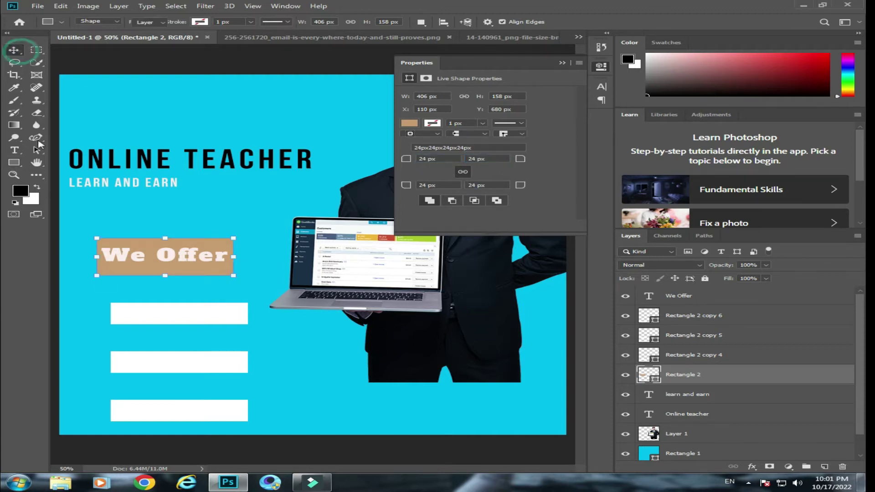
key(t)
click(562, 62)
click(688, 395)
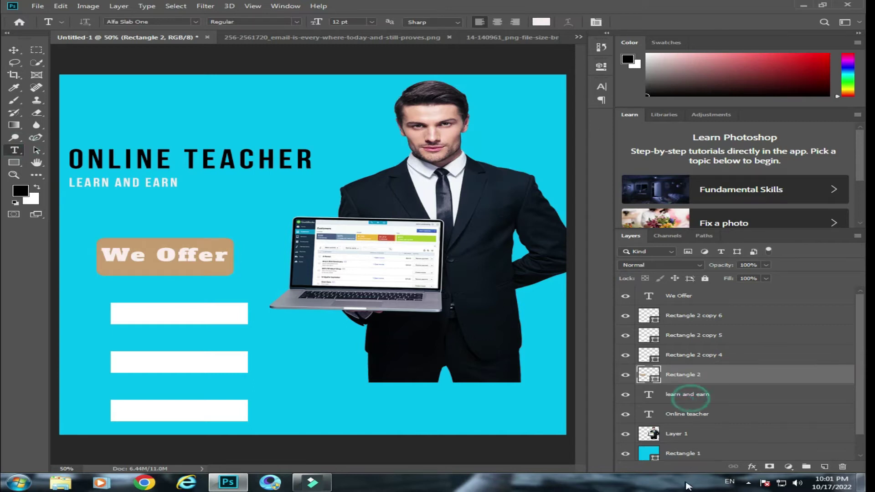
key(v)
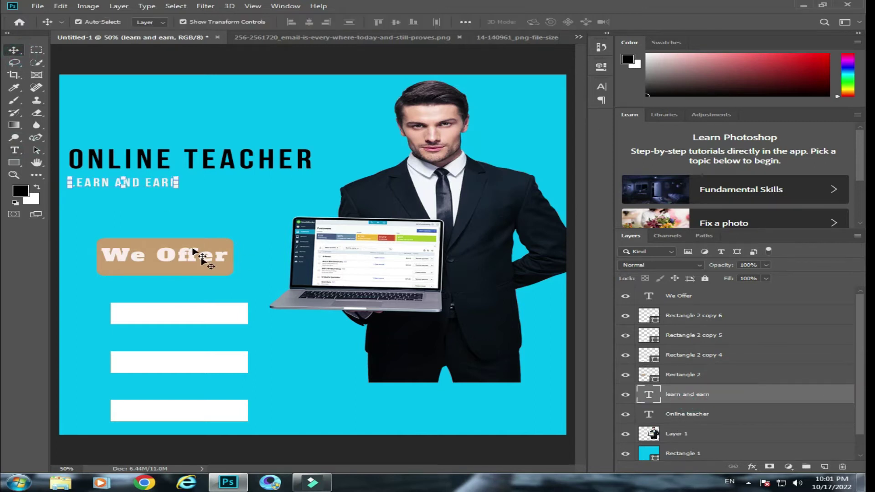
click(688, 375)
drag(167, 279, 166, 273)
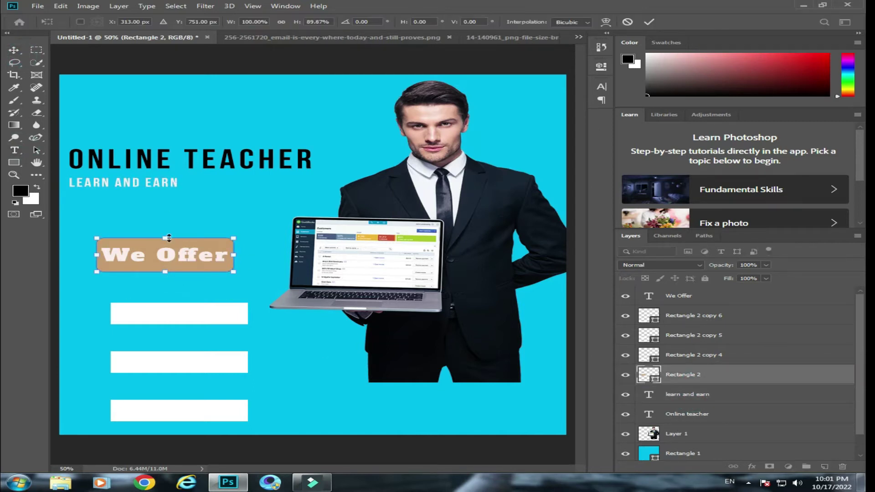
click(14, 150)
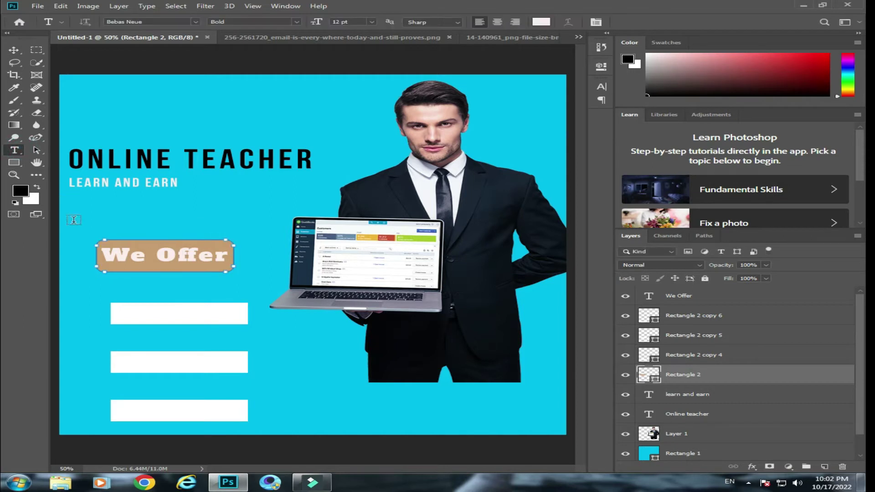
Open the red curved arrow PNG and drag it into the poster.
click(38, 6)
click(41, 26)
double_click(271, 132)
mouse_move(273, 150)
mouse_down()
mouse_move(155, 37)
mouse_move(312, 357)
mouse_move(435, 153)
mouse_move(263, 296)
mouse_up()
Shrink and tilt the arrow beside We Offer, pointing down toward the first white bar.
drag(226, 327, 96, 272)
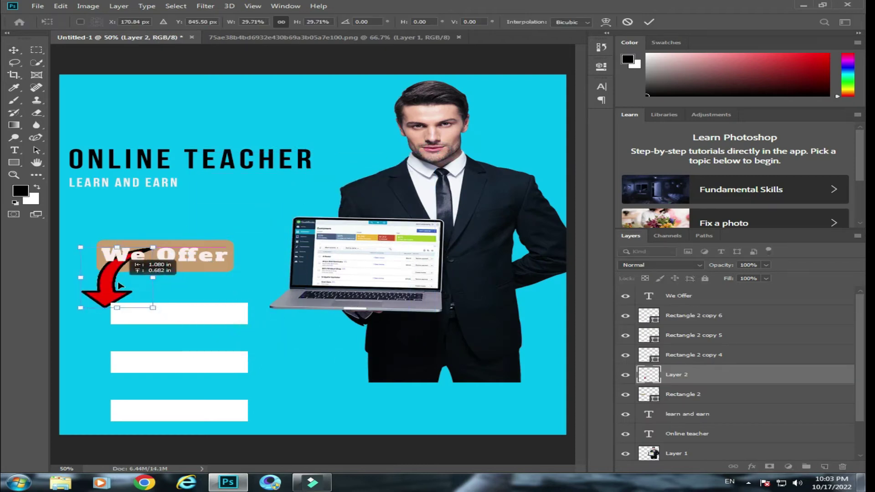
drag(161, 228, 137, 203)
drag(116, 244, 89, 259)
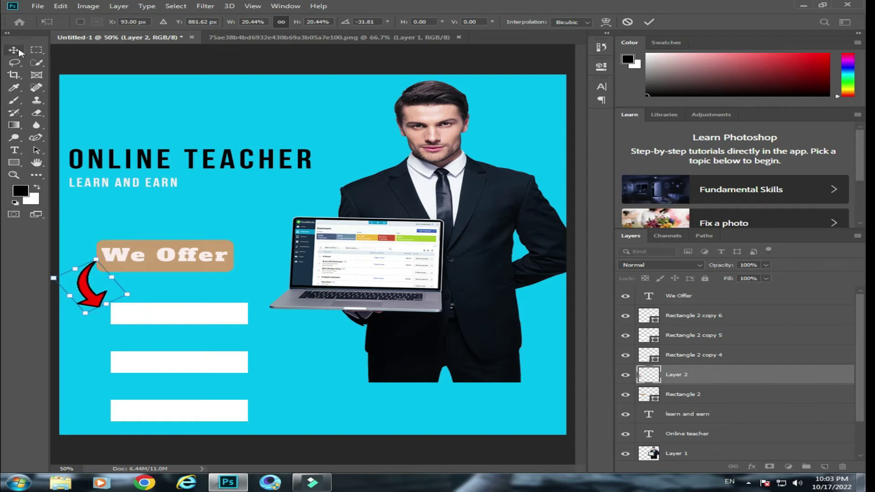
key(Return)
key(t)
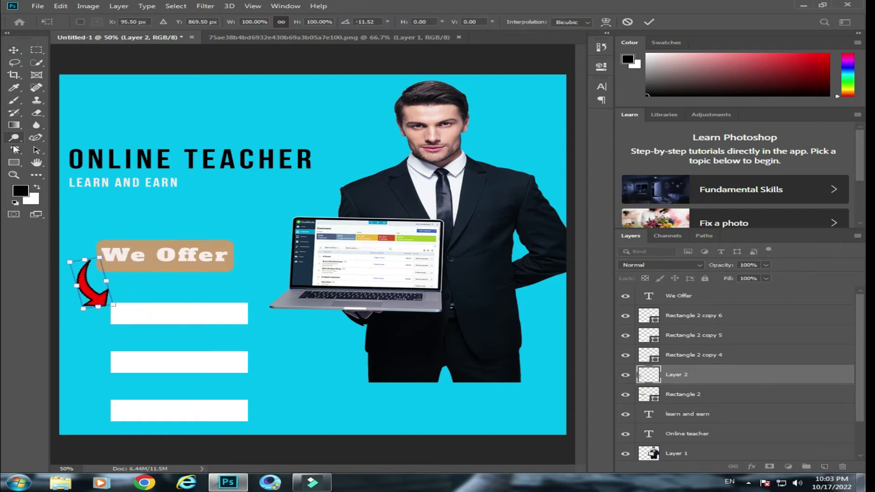
Add 'Web' text in the first white bar and enlarge it.
key(ctrl+plus)
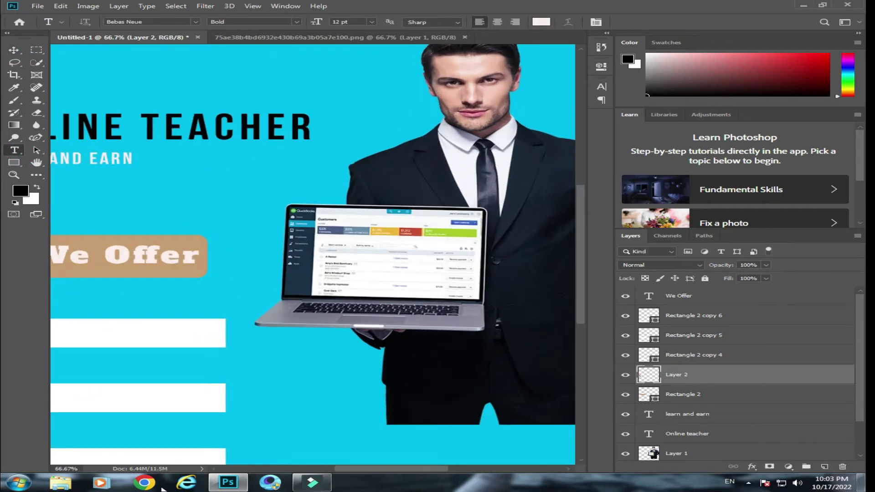
drag(423, 469, 394, 469)
click(221, 335)
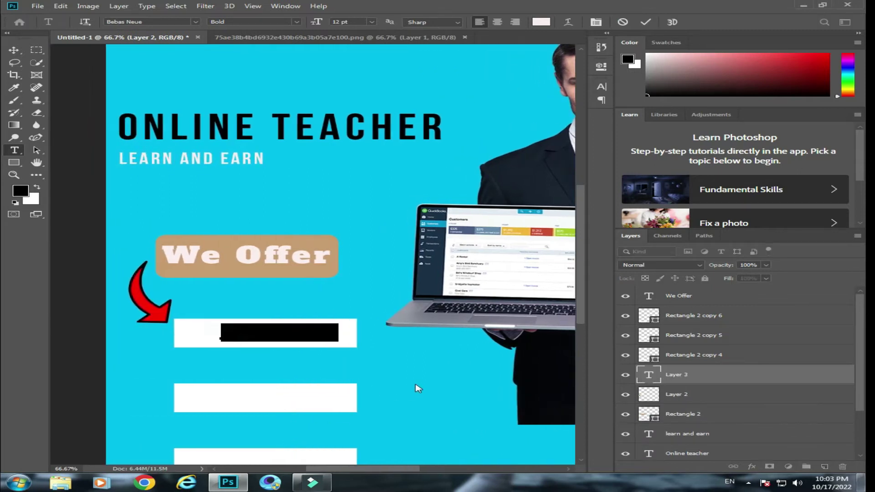
text(Web)
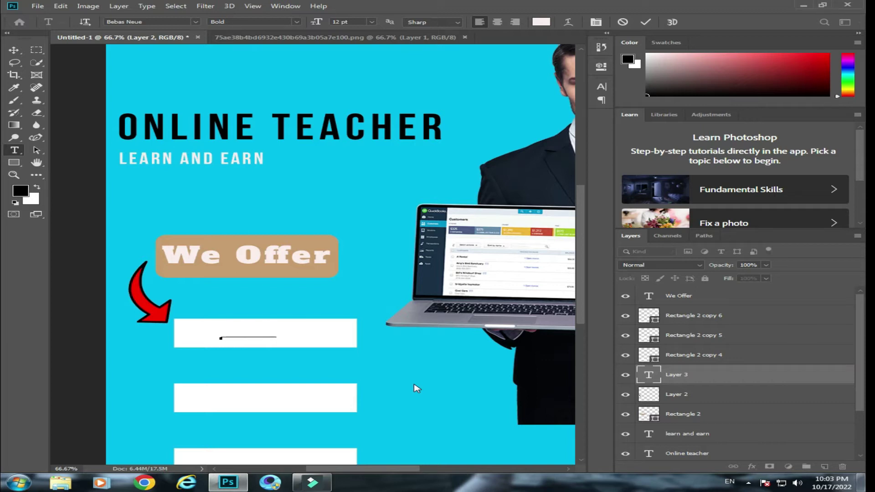
click(13, 50)
drag(312, 323, 356, 298)
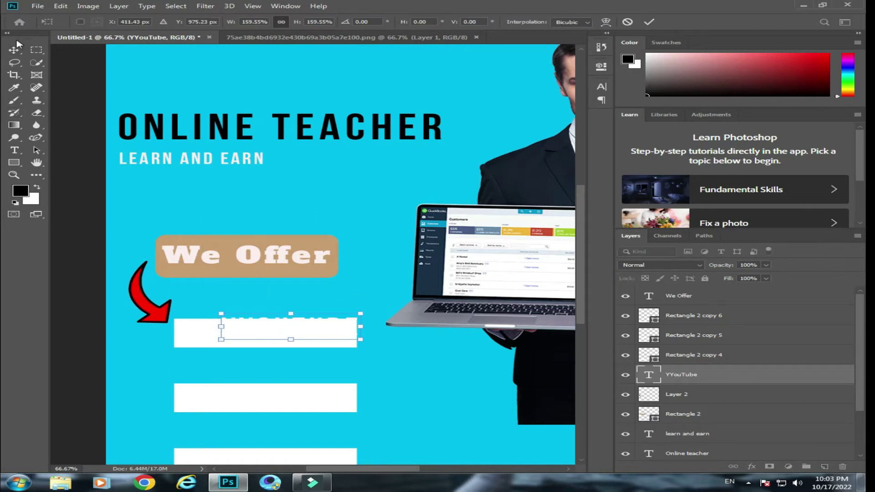
key(Return)
Move the YYOUTUBE text layer to the top and colour its letters black.
drag(715, 372, 711, 288)
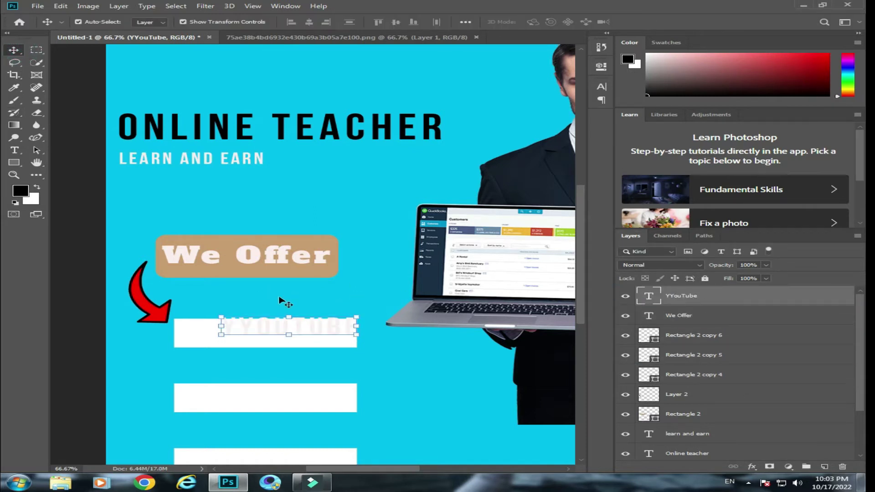
click(14, 150)
click(332, 331)
key(ctrl+a)
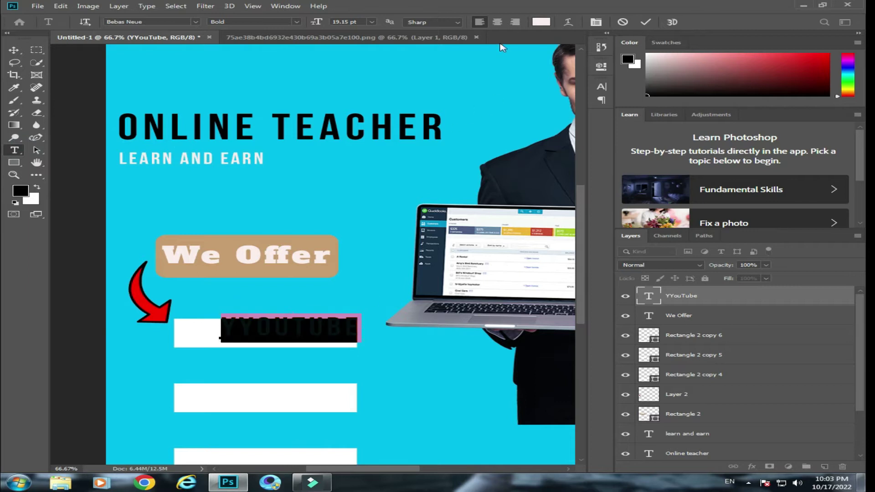
click(542, 22)
click(429, 314)
click(571, 194)
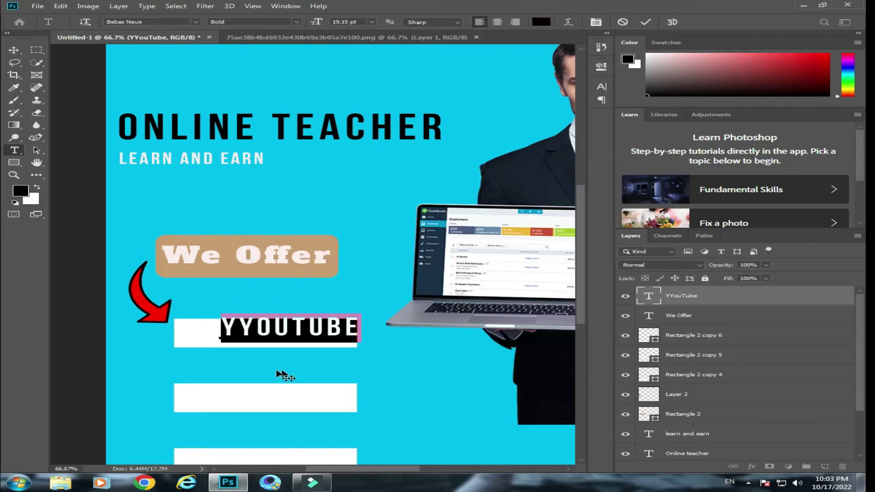
Delete the duplicate Y, shift YOUTUBE left and scale it up to about 115%.
click(251, 327)
key(BackSpace)
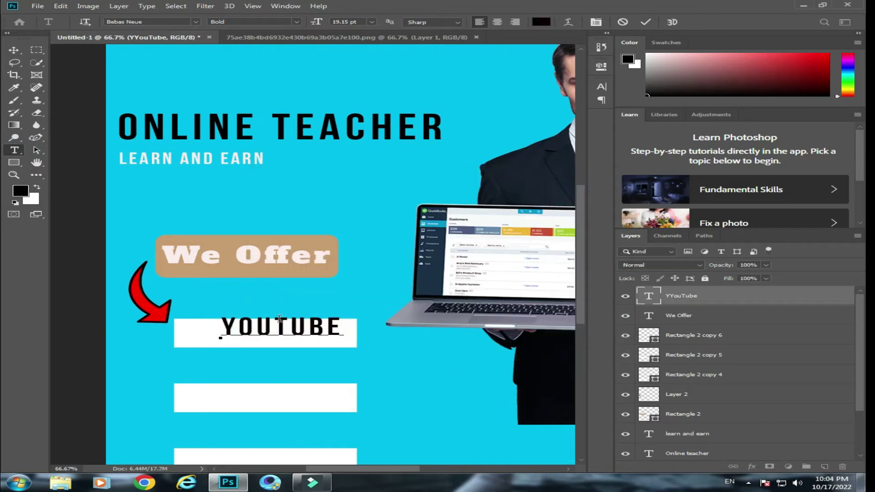
click(14, 49)
drag(293, 329, 258, 336)
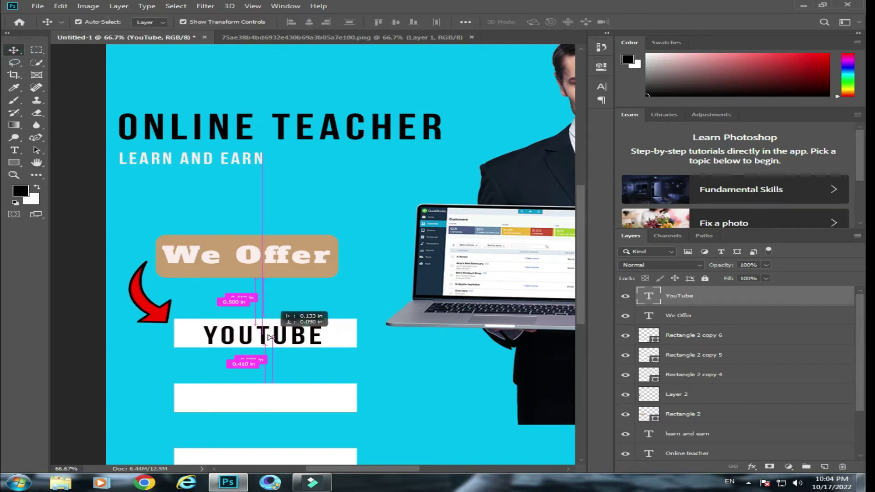
key(ctrl+t)
drag(304, 322, 334, 317)
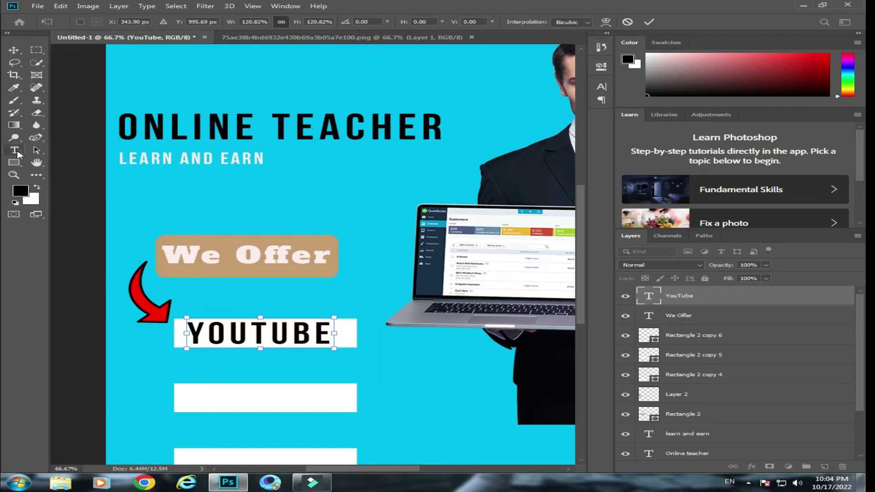
click(17, 153)
key(ctrl+minus)
Alt-drag copies of the YOUTUBE label into the second and third white bars.
click(13, 50)
click(210, 314)
drag(220, 338, 208, 411)
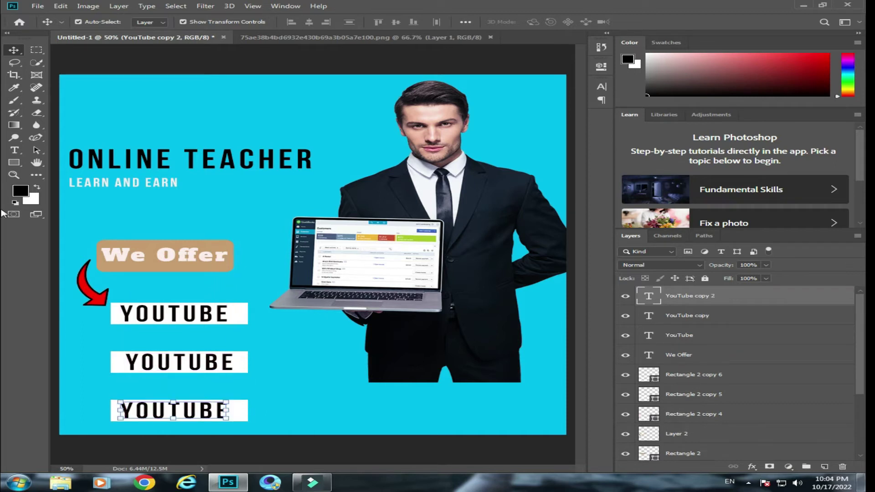
key(t)
Retype the second bar's label as FACEBOOK and nudge it left.
click(205, 364)
key(ctrl+a)
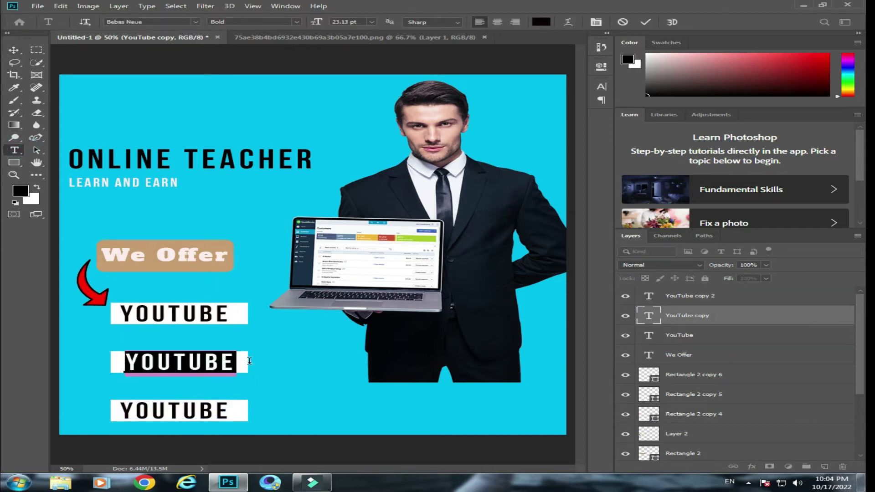
key(Left)
text(FACEBOOK)
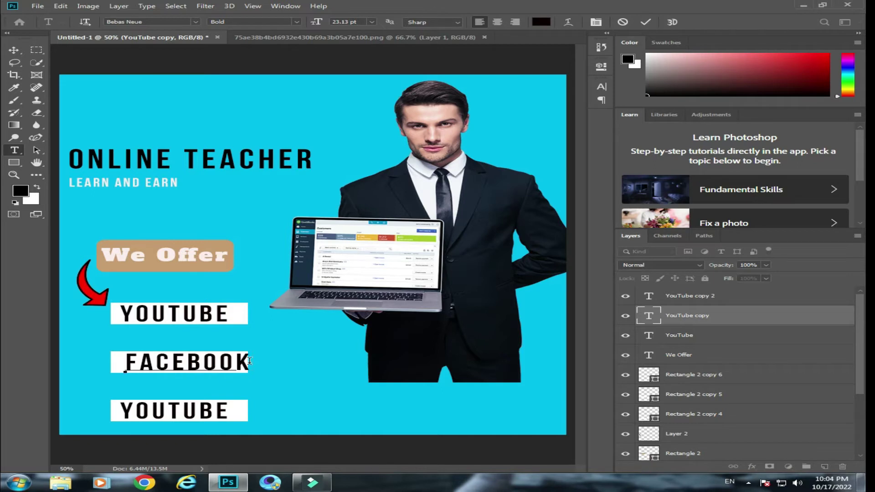
click(13, 50)
drag(182, 362, 176, 362)
Retype the third bar's label as AMAZON.
click(15, 151)
click(187, 410)
double_click(194, 409)
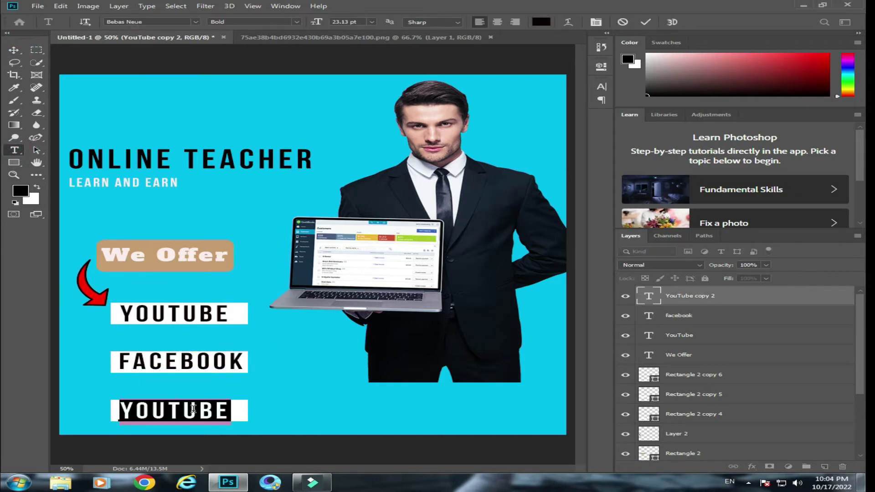
text(A,)
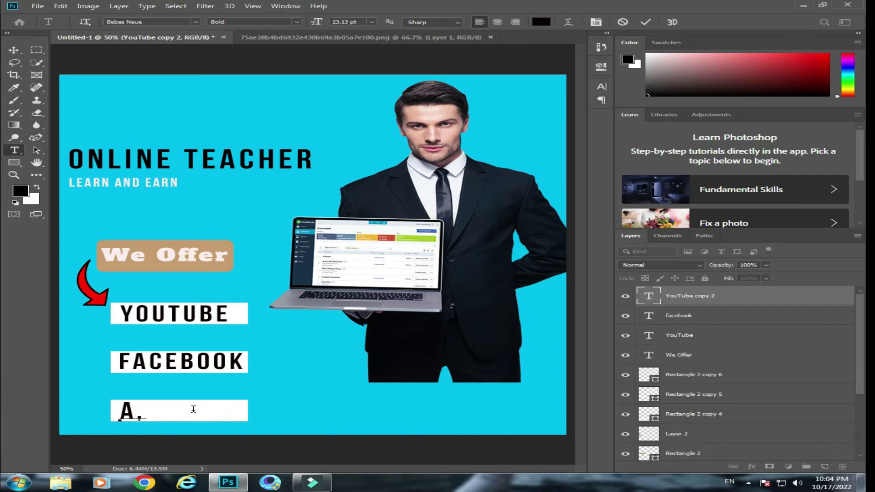
text(ZMAZON)
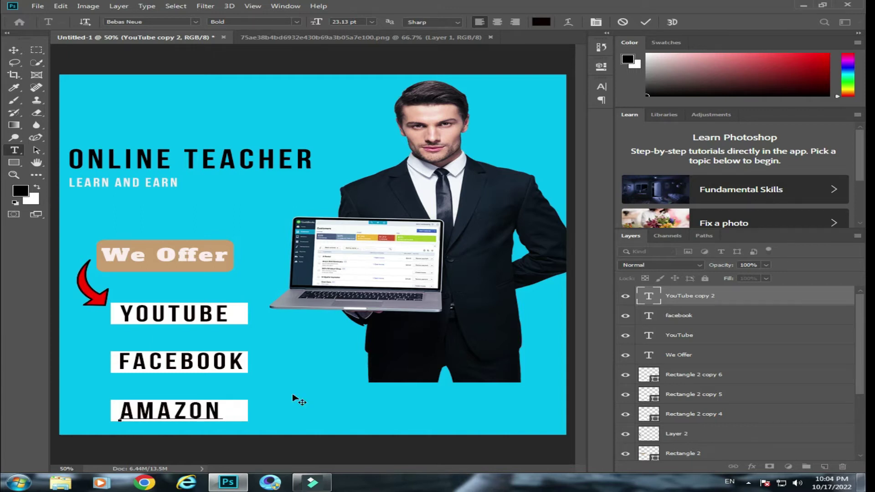
click(14, 137)
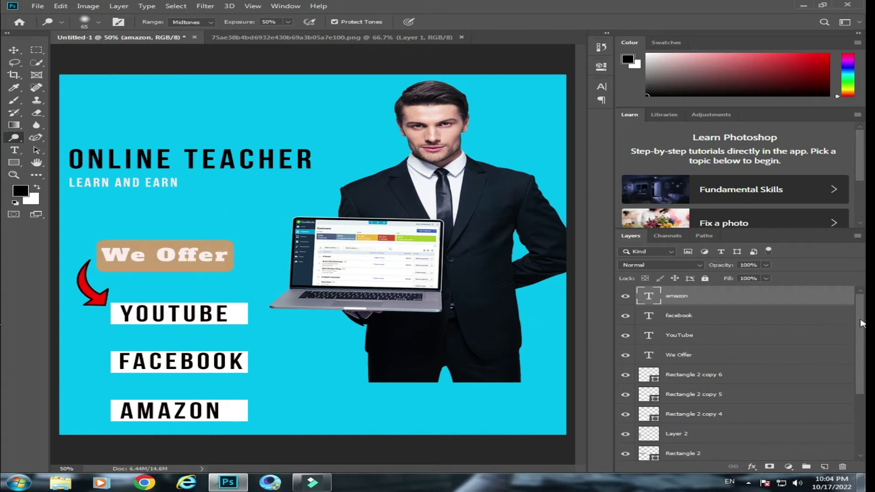
Change the Rectangle 2 fill behind We Offer to dark blue from the Fill swatches.
drag(861, 324, 816, 378)
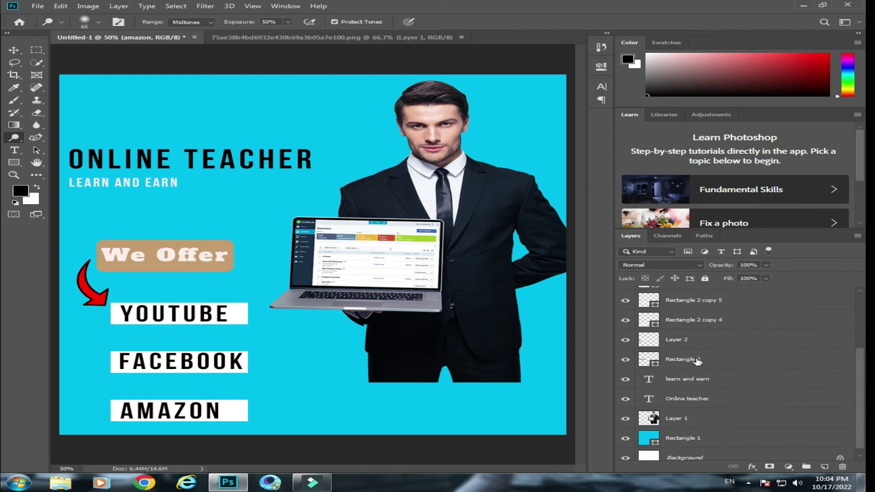
click(697, 361)
click(14, 162)
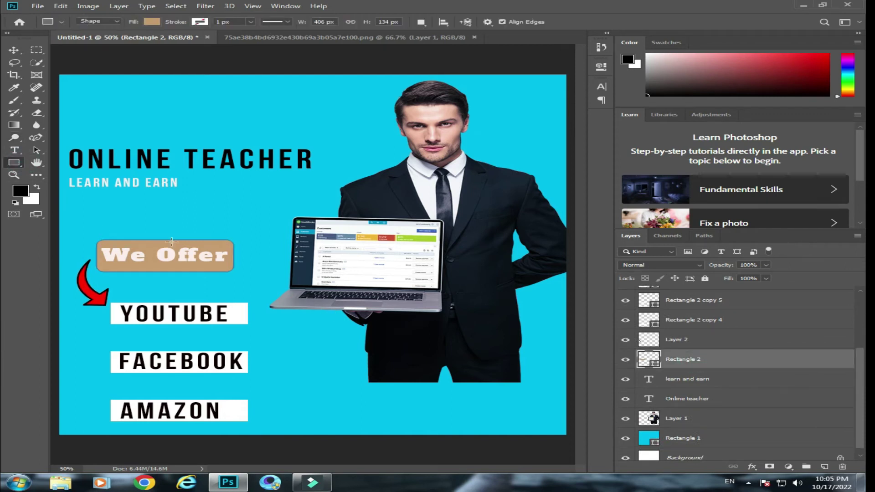
click(155, 22)
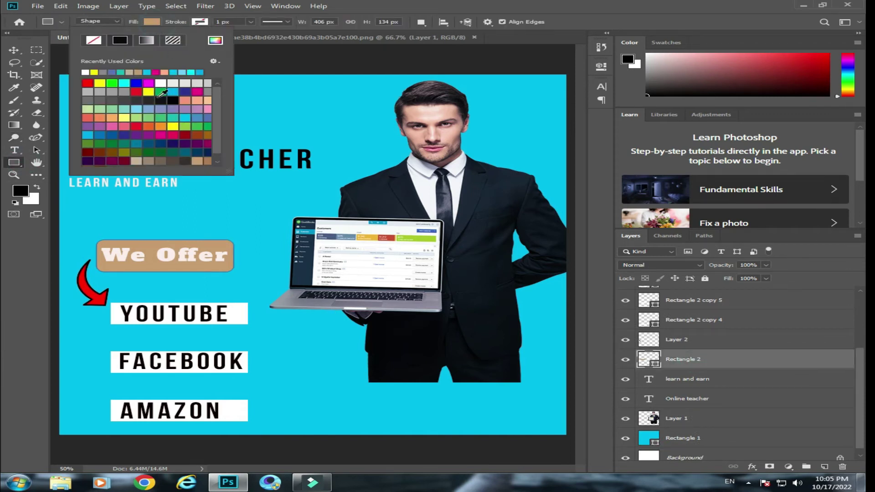
click(150, 92)
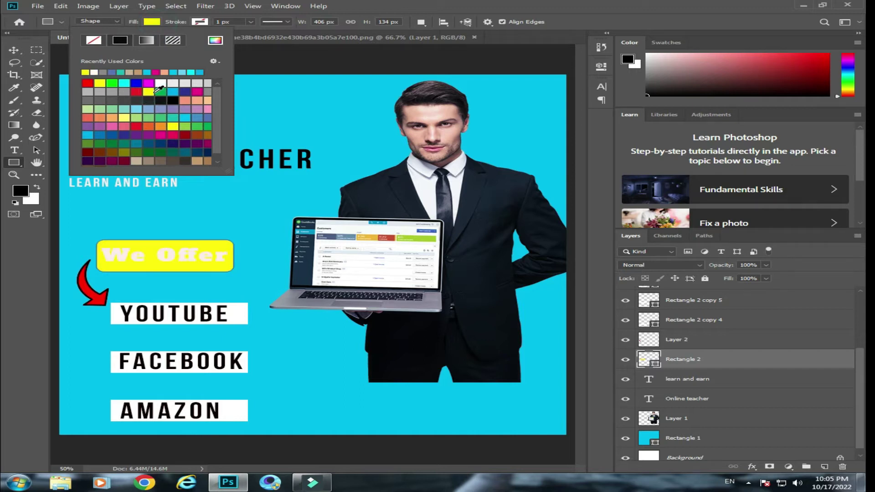
click(185, 91)
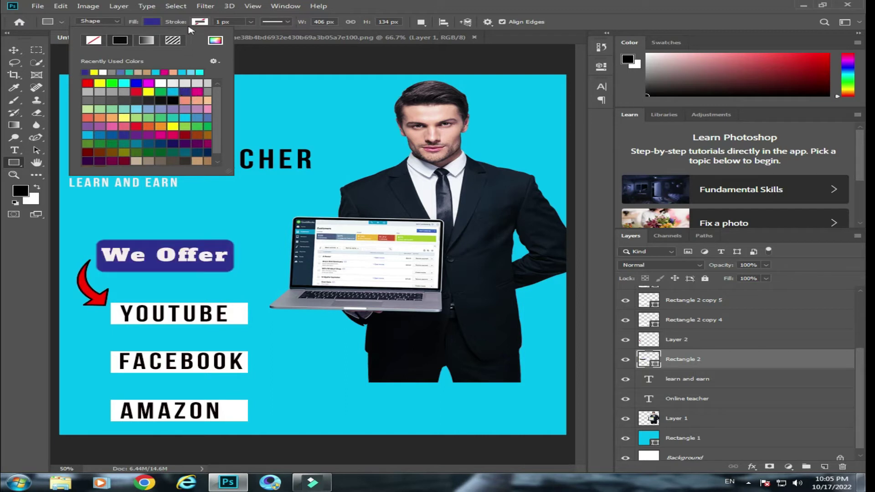
click(155, 21)
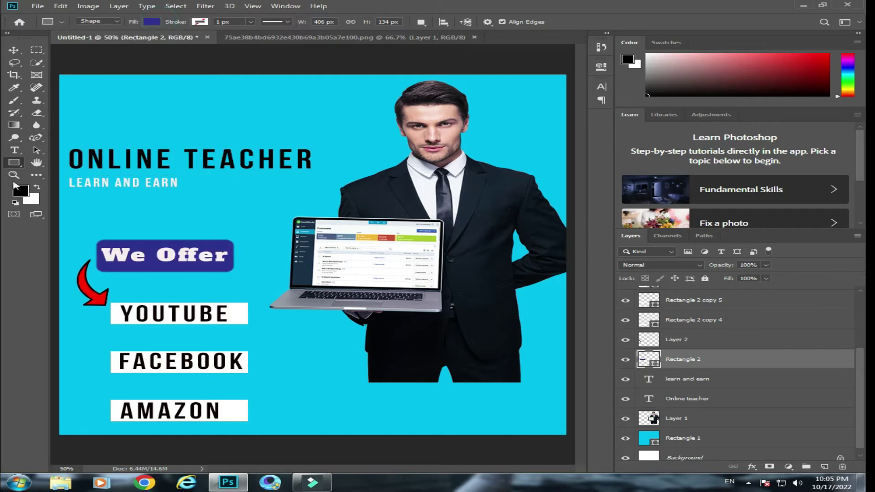
key(ctrl+minus)
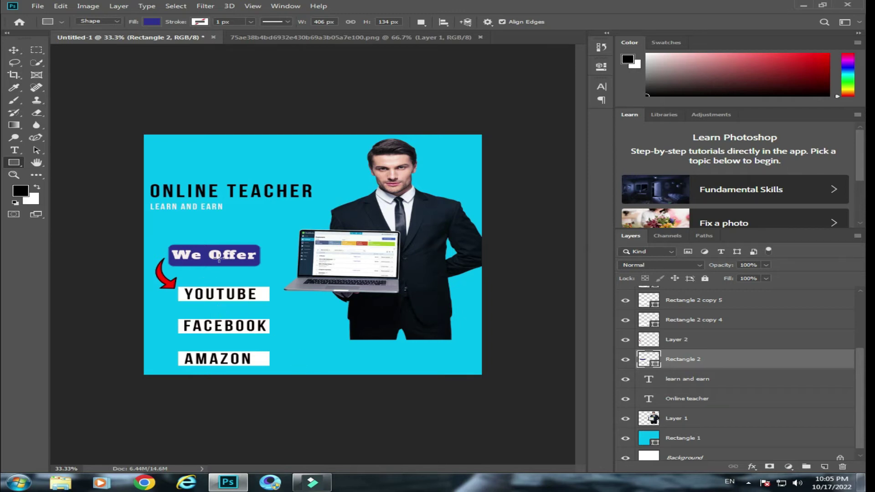
Move the We Offer text up within its blue box.
key(ctrl+plus)
key(ctrl+plus)
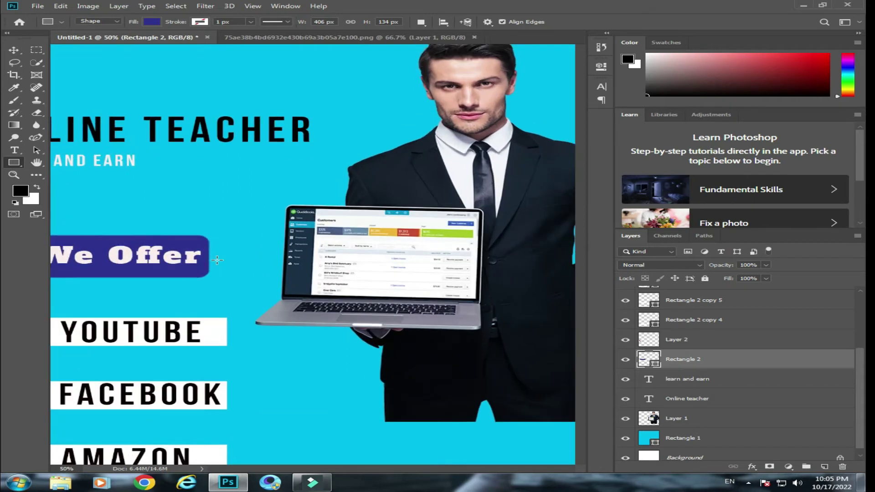
drag(440, 471, 413, 471)
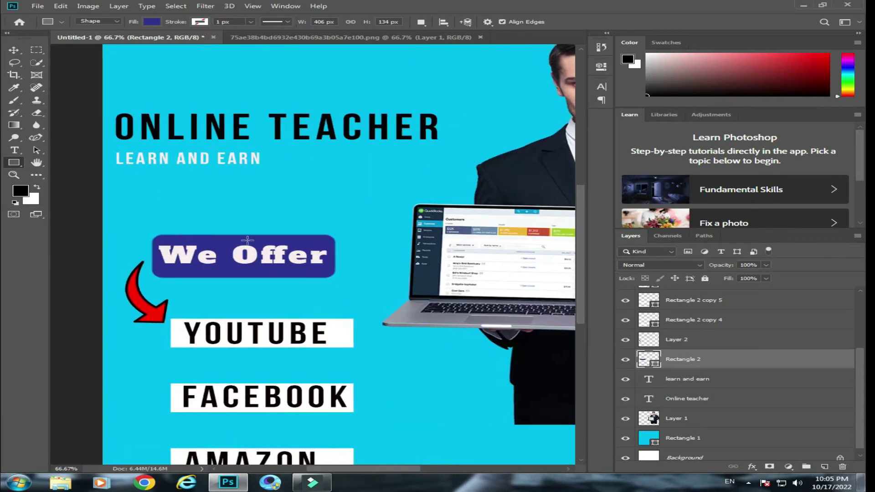
click(11, 51)
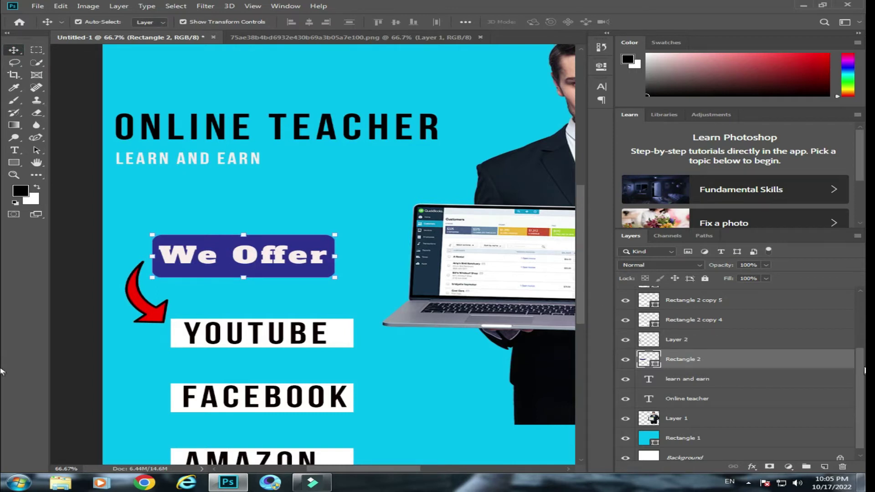
drag(861, 365, 861, 310)
click(680, 355)
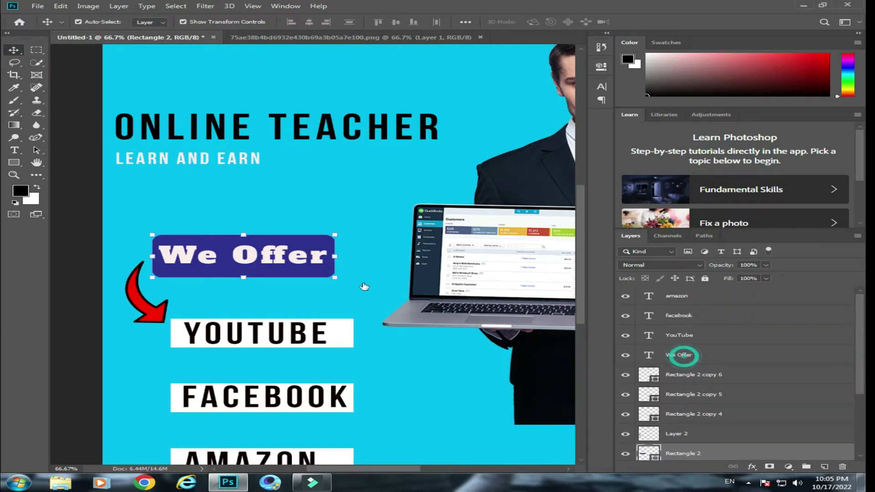
double_click(256, 253)
drag(257, 253, 258, 249)
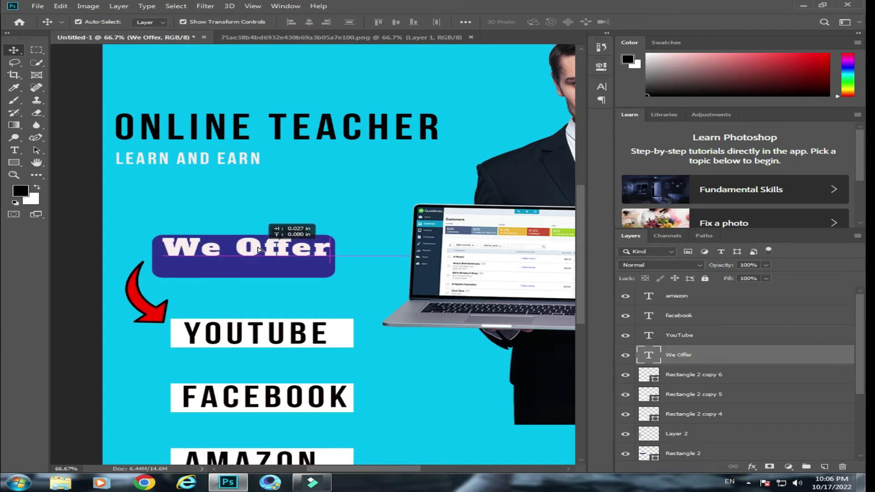
Add a 'courses' text line under We Offer.
click(14, 150)
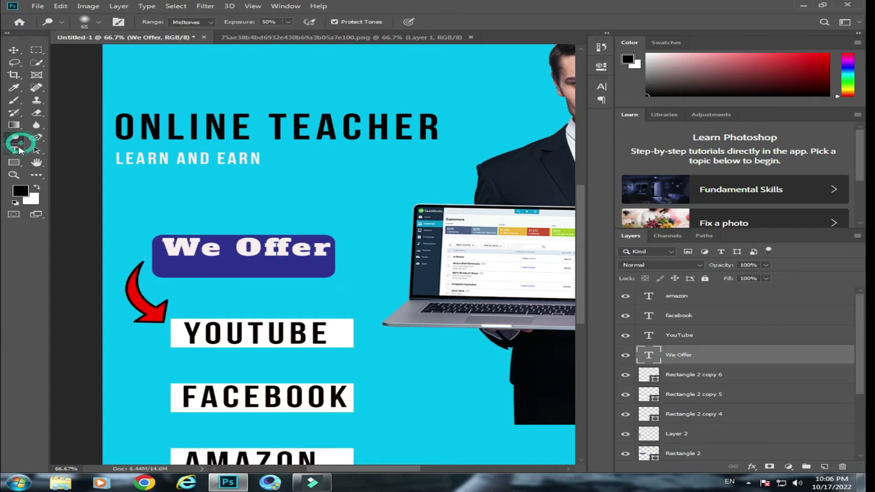
click(185, 270)
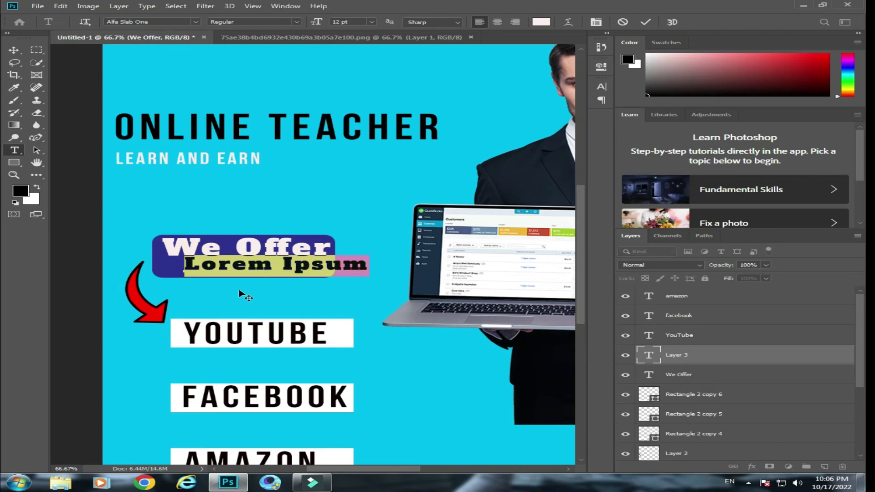
text(courses)
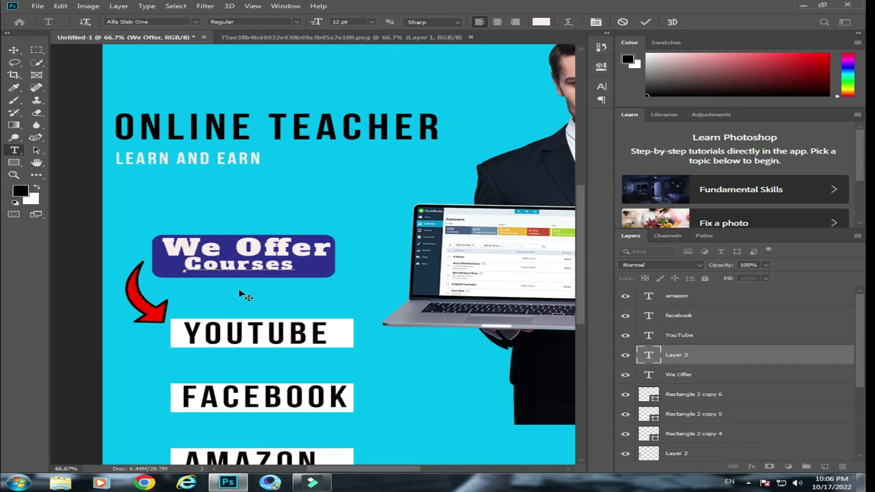
click(18, 49)
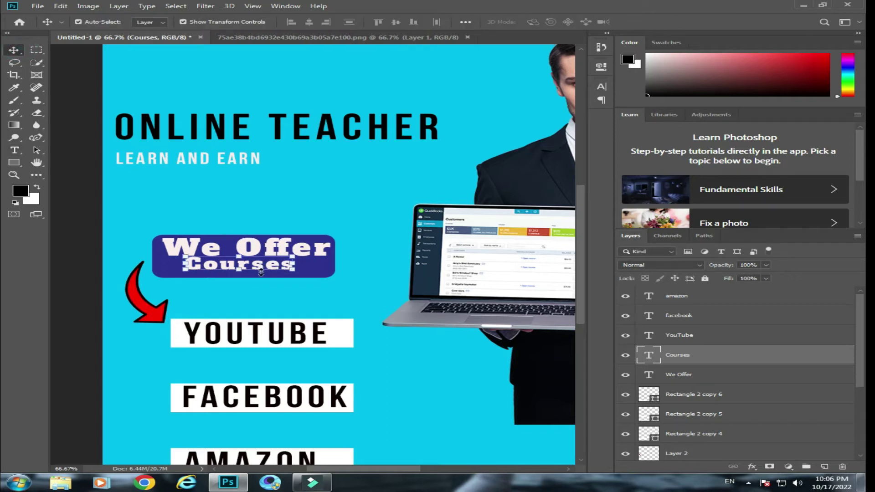
drag(265, 273, 245, 276)
Delete the separate Courses text line.
click(15, 152)
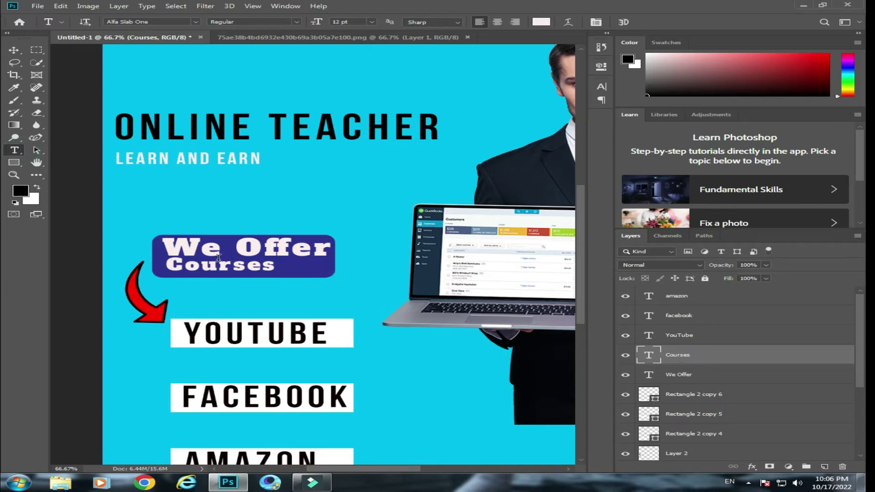
drag(165, 265, 278, 260)
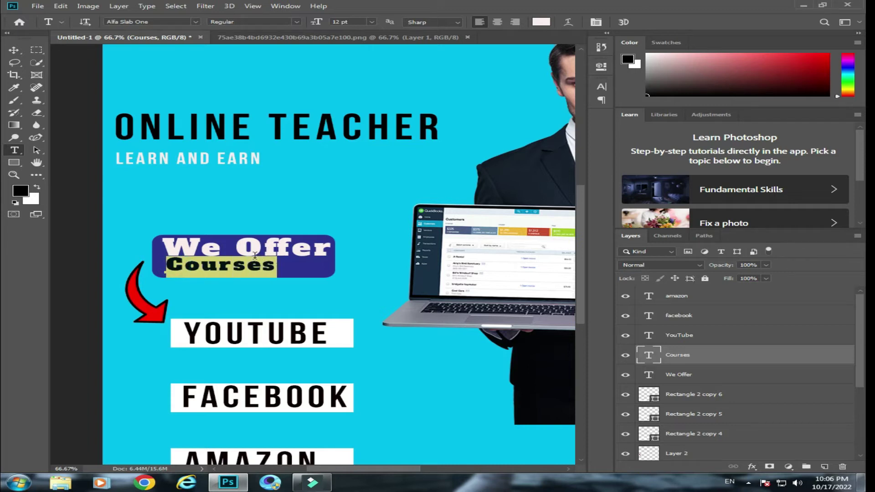
key(BackSpace)
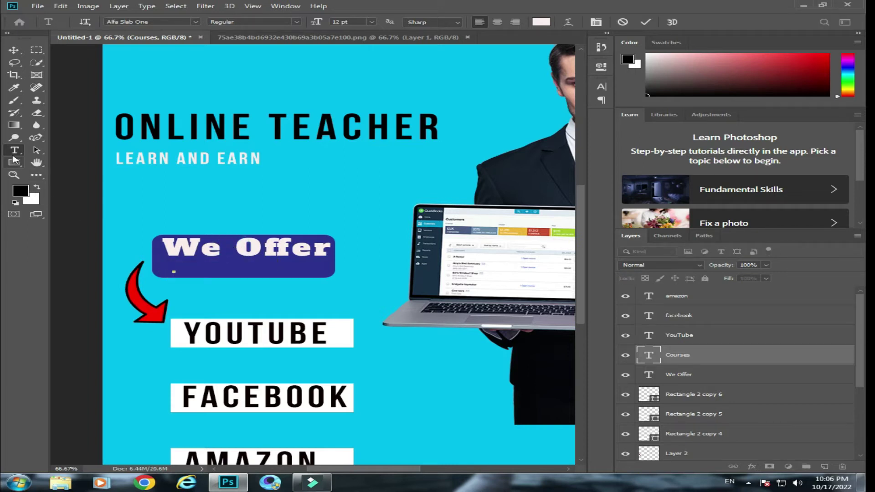
click(15, 150)
Retype the word Offer as Courses so the heading reads We Courses.
click(241, 249)
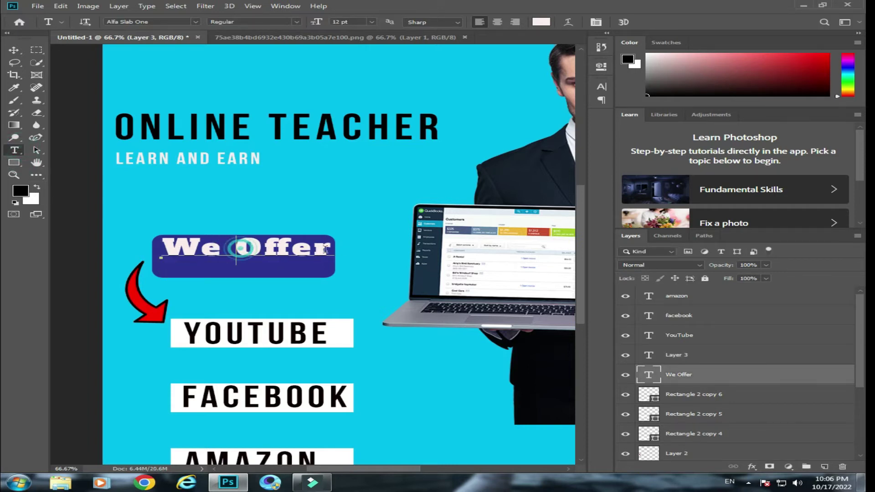
drag(324, 250, 332, 250)
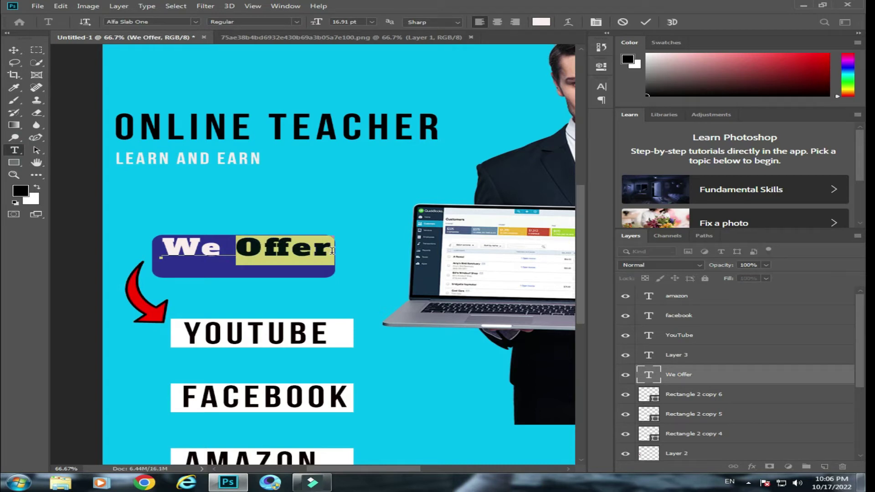
text(Co)
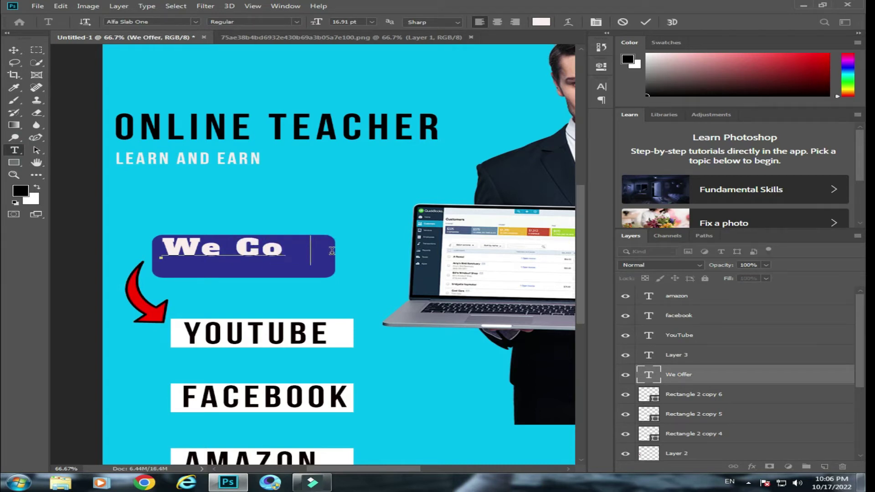
text(urses)
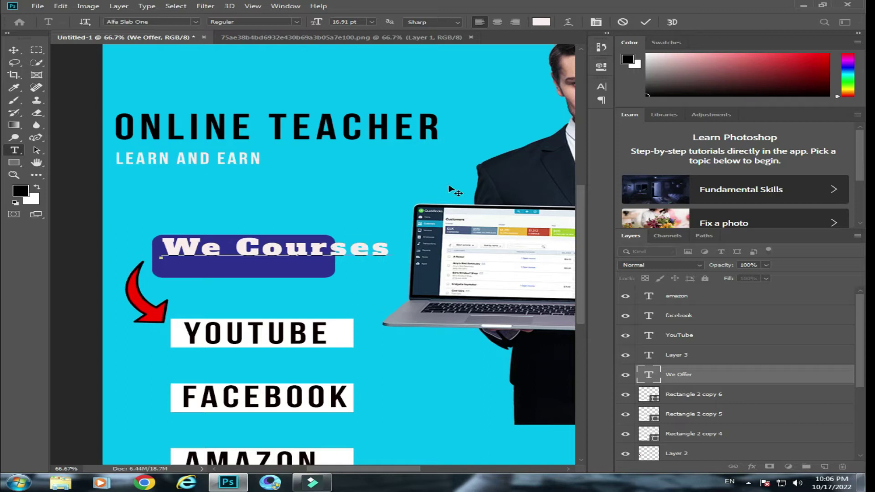
key(BackSpace)
key(BackSpace)
key(BackSpace)
key(BackSpace)
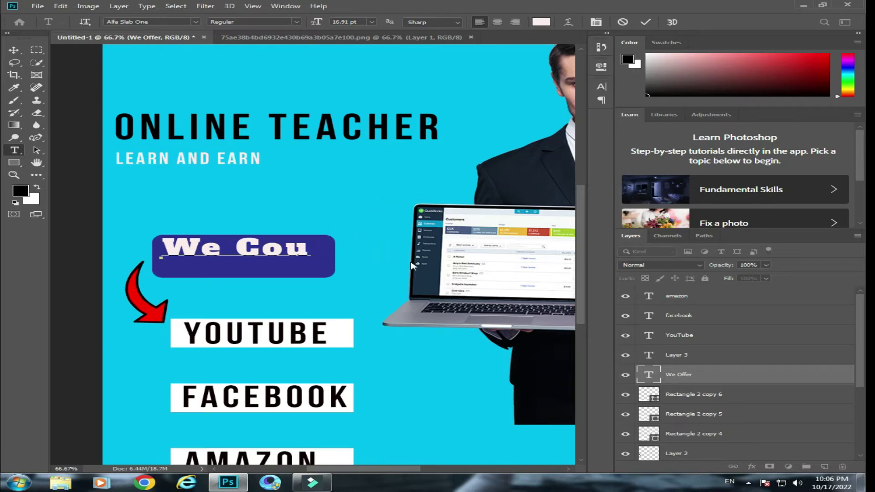
text(r)
text(ses)
click(13, 49)
Scale We Courses down to fit and shorten the navy box's height.
drag(371, 231, 290, 252)
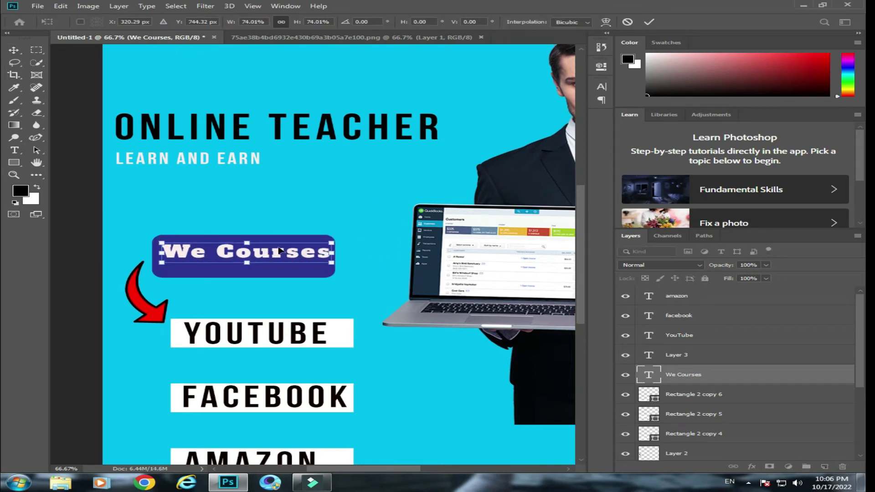
click(13, 50)
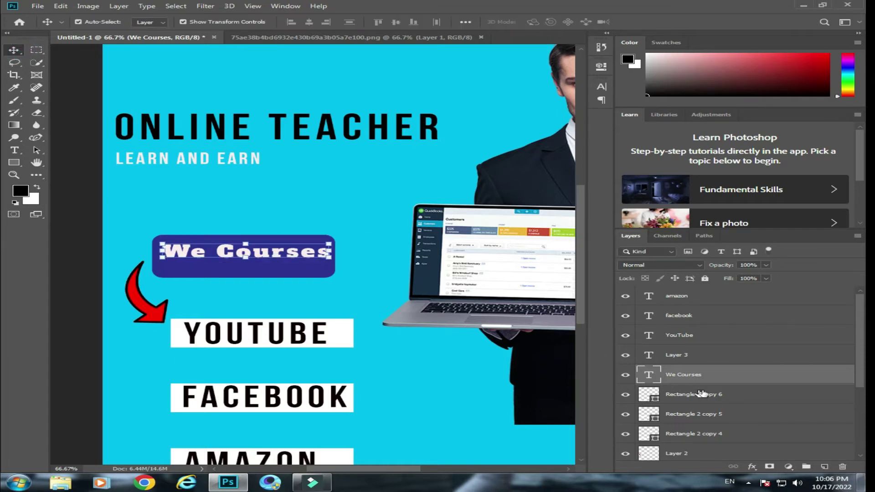
scroll(738, 364, down, 2)
click(670, 425)
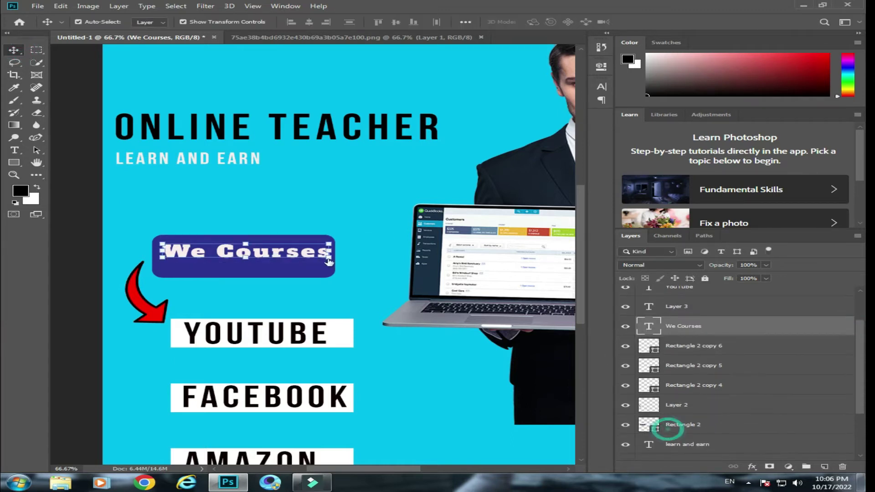
drag(249, 277, 249, 272)
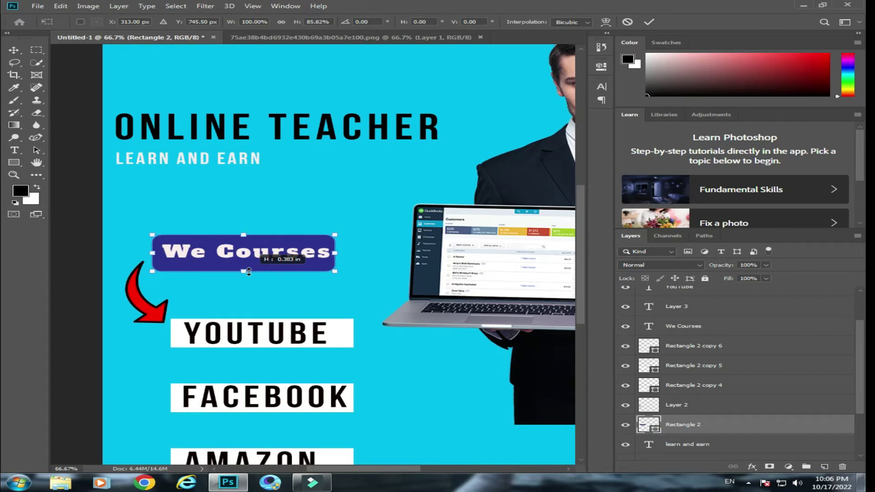
click(14, 150)
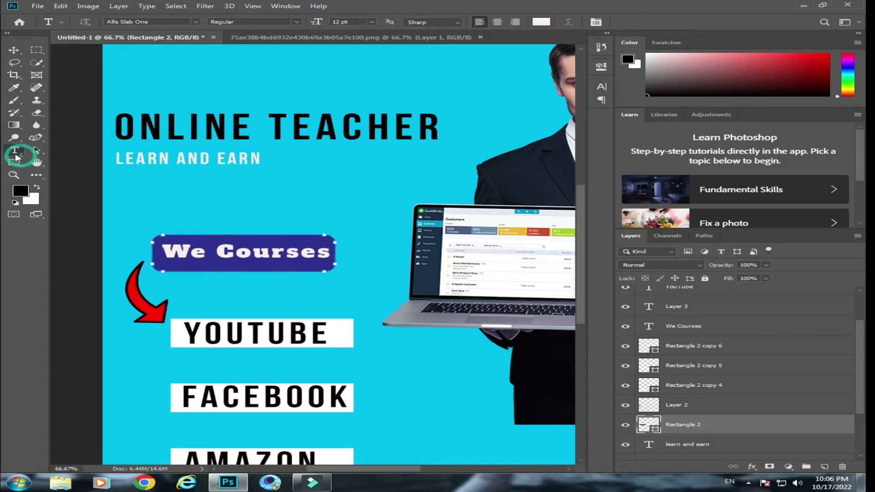
click(14, 50)
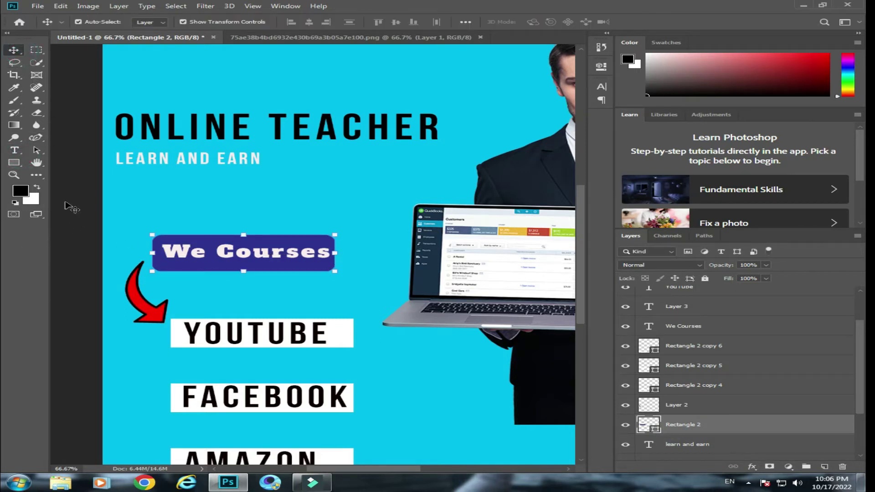
Draw a closed wavy navy blob over the poster's top-left corner with the Pen tool.
click(37, 151)
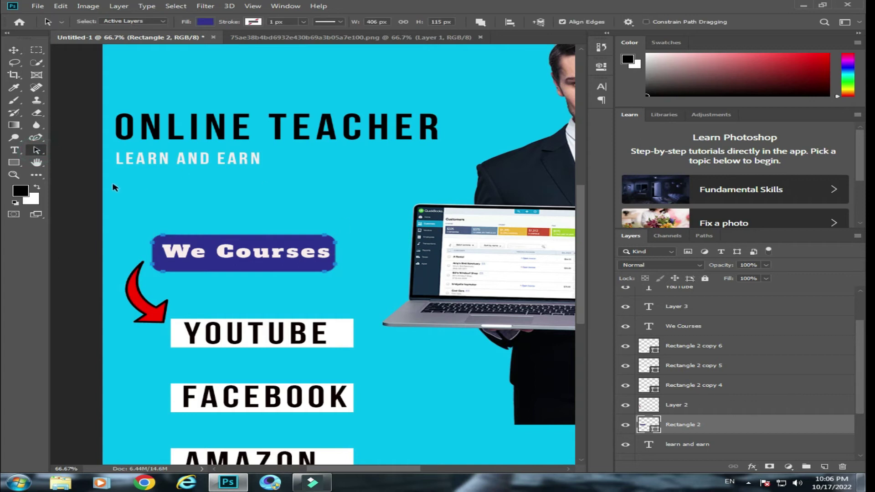
click(36, 137)
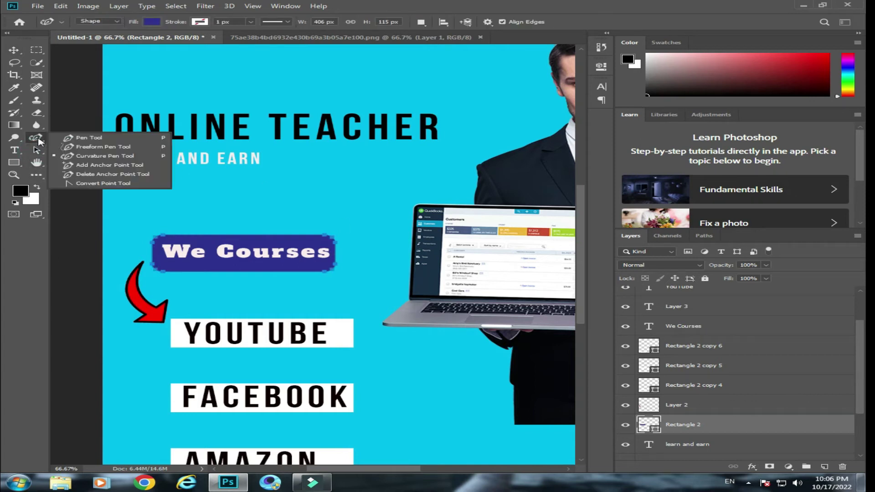
click(91, 155)
key(ctrl+minus)
key(ctrl+minus)
click(298, 135)
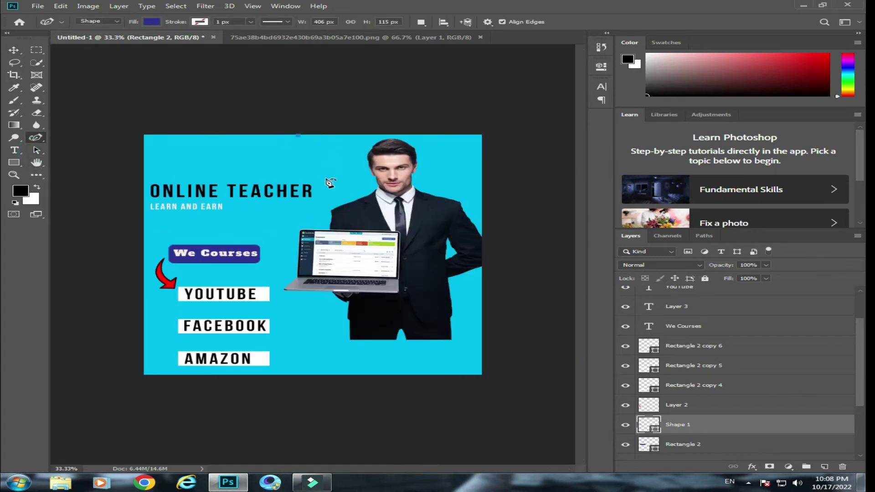
click(323, 166)
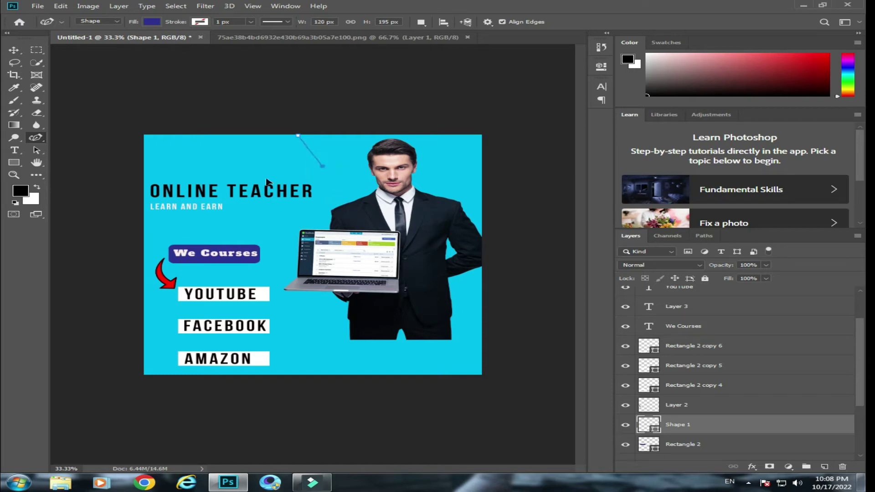
click(242, 178)
click(267, 221)
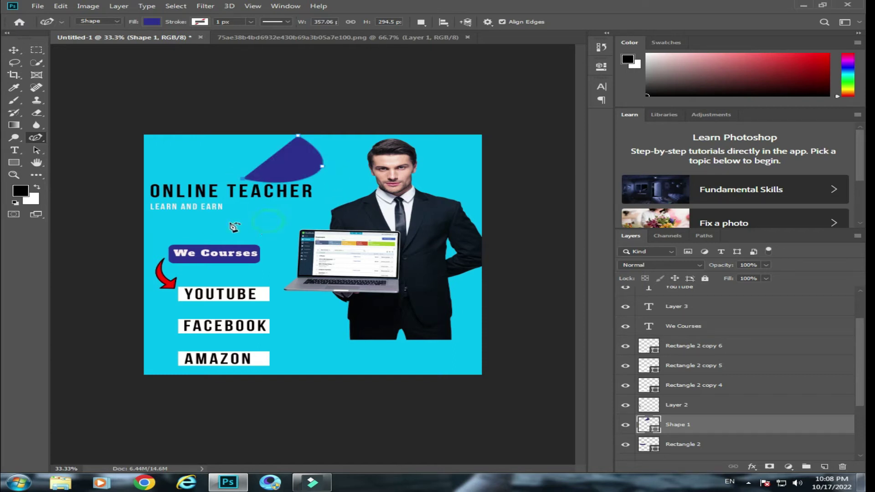
click(184, 225)
drag(124, 227, 104, 227)
click(117, 136)
click(167, 104)
click(308, 104)
click(298, 135)
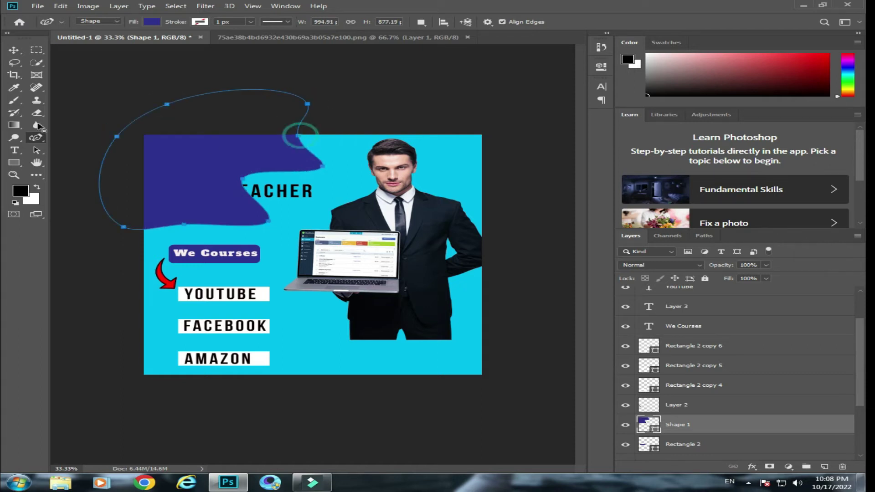
Rotate the blob, shift it down-left, and place its layer beneath the ONLINE TEACHER heading.
click(14, 49)
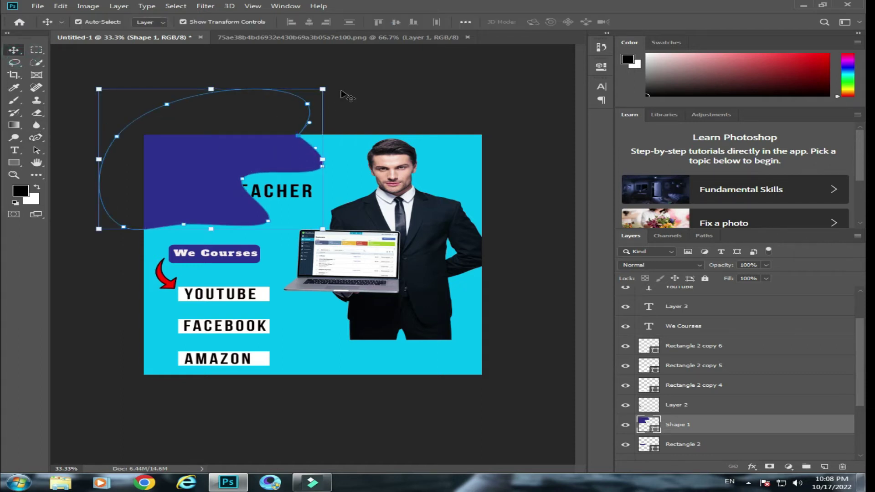
mouse_move(332, 80)
mouse_down()
mouse_move(239, 72)
mouse_move(303, 69)
mouse_up()
mouse_move(205, 142)
mouse_down()
mouse_move(186, 164)
mouse_move(181, 157)
mouse_up()
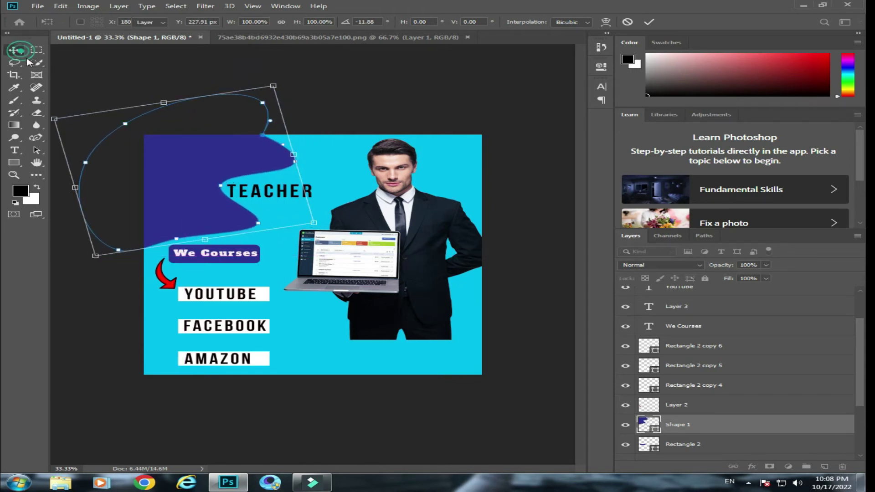
key(Return)
drag(691, 430, 684, 406)
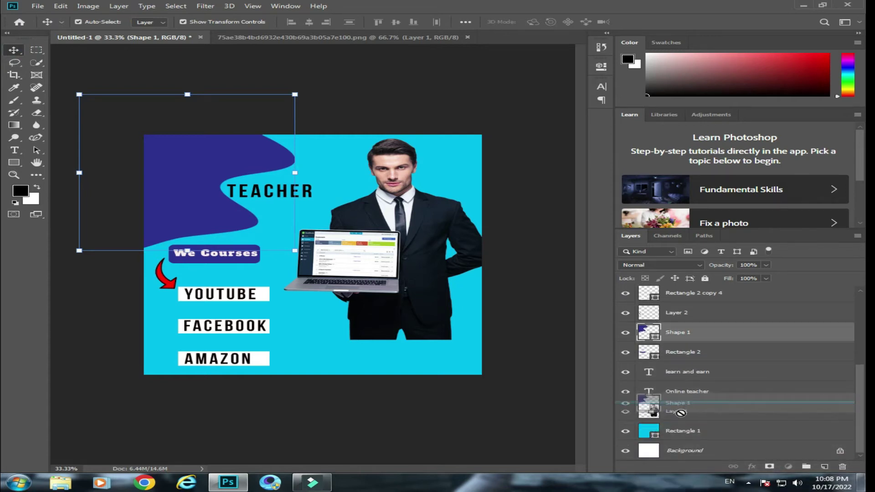
drag(684, 406, 685, 407)
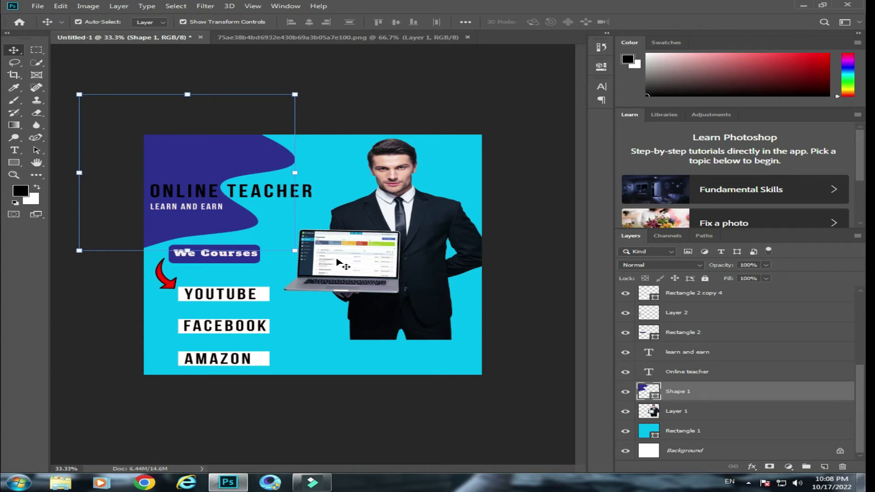
Colour the word ONLINE in the heading near-white (f9f2f2).
click(15, 150)
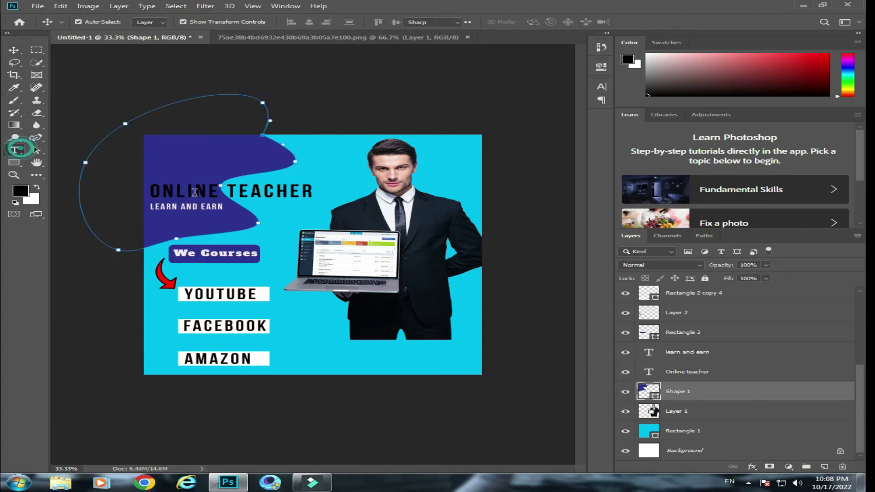
click(204, 190)
key(ctrl+a)
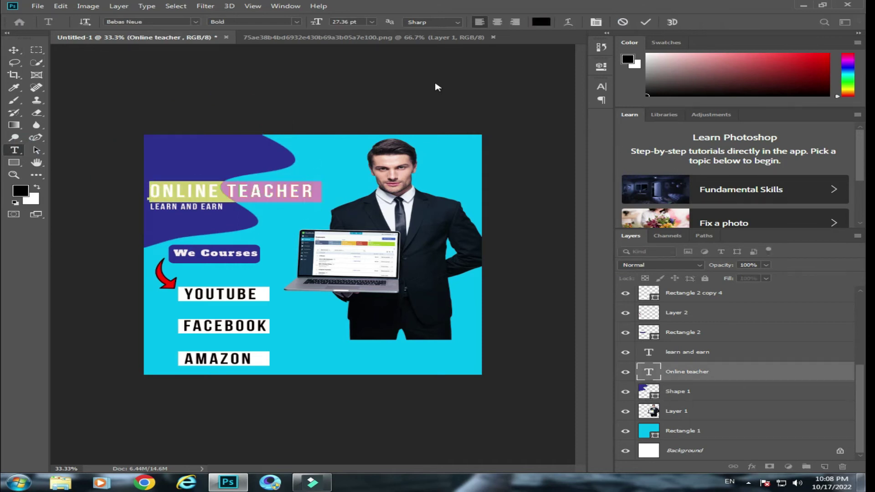
click(209, 191)
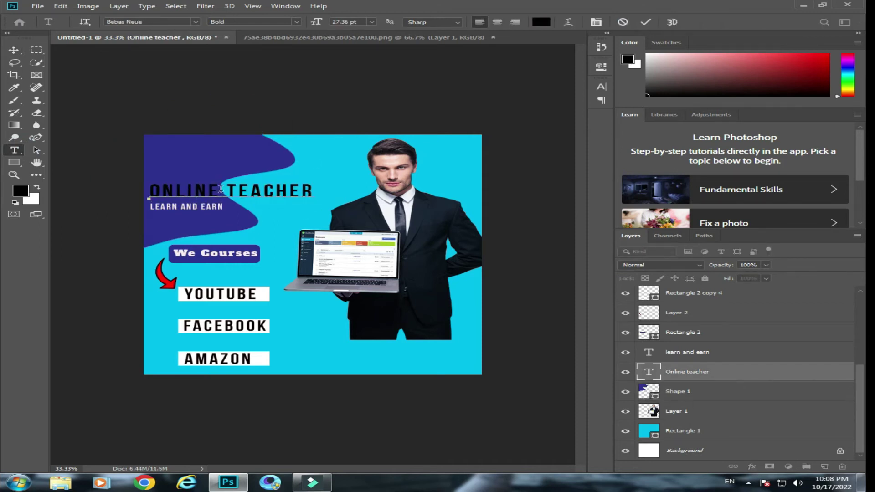
key(shift+Left)
key(shift+Left)
key(shift+Left)
click(540, 22)
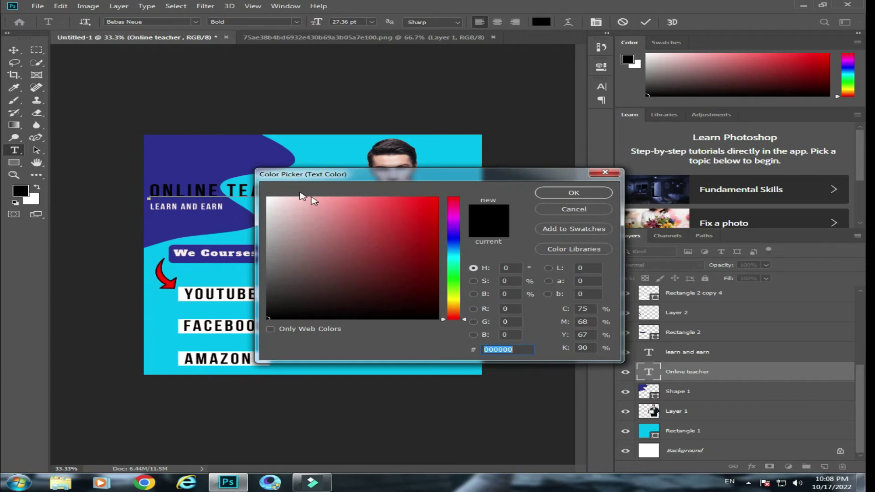
click(271, 200)
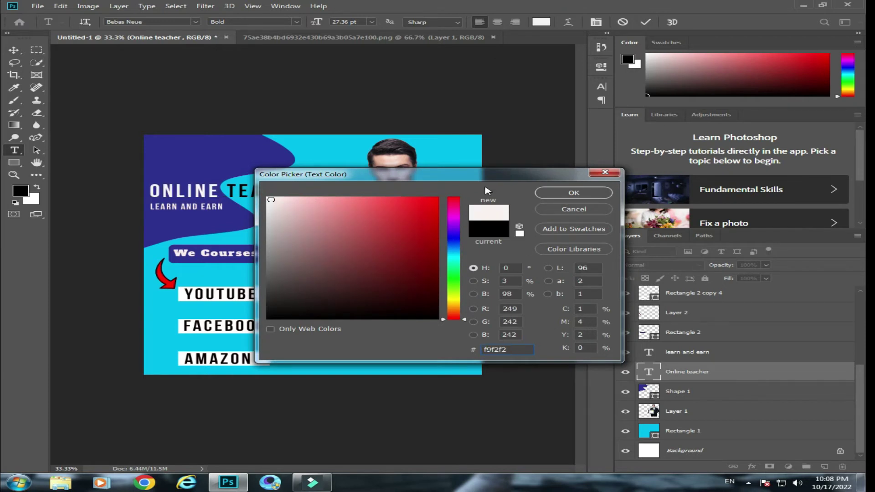
drag(484, 182, 458, 315)
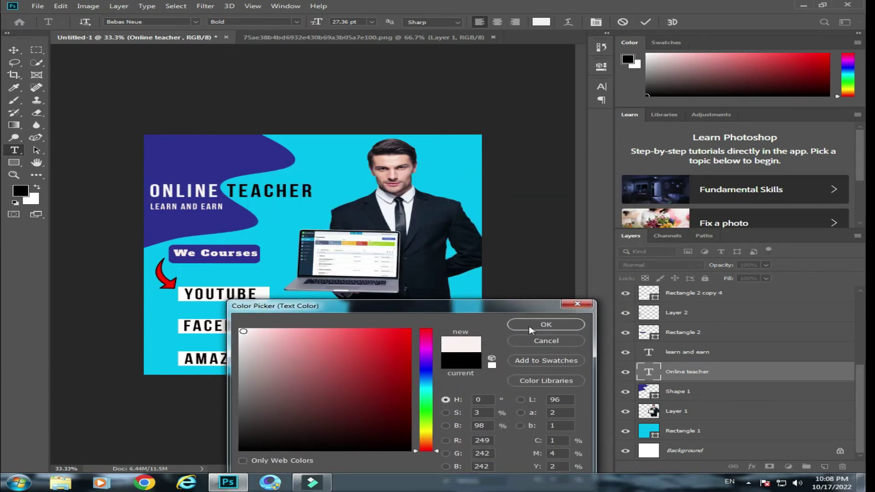
click(530, 325)
click(14, 162)
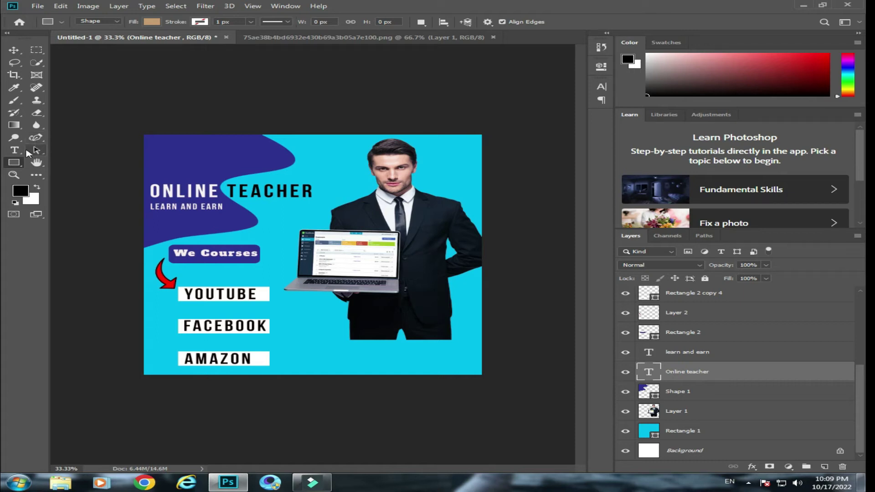
Draw a large ellipse across the poster's bottom edge with the Ellipse Tool.
right_click(13, 133)
right_click(14, 163)
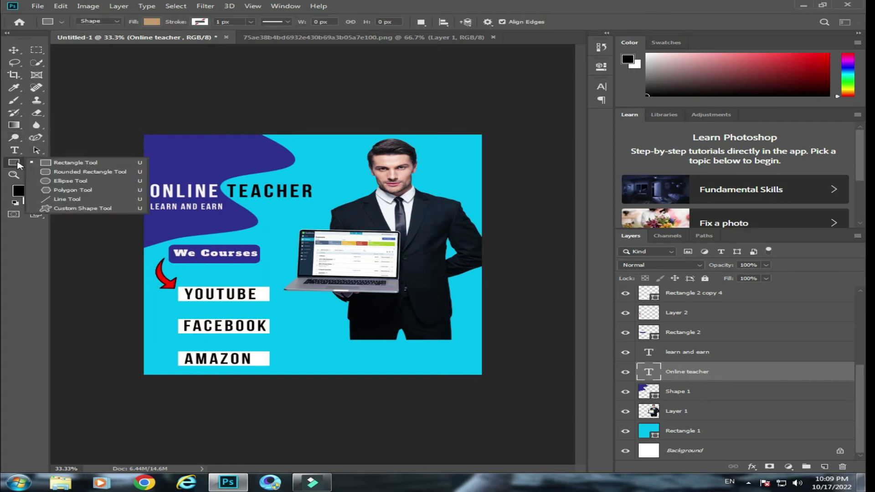
click(58, 181)
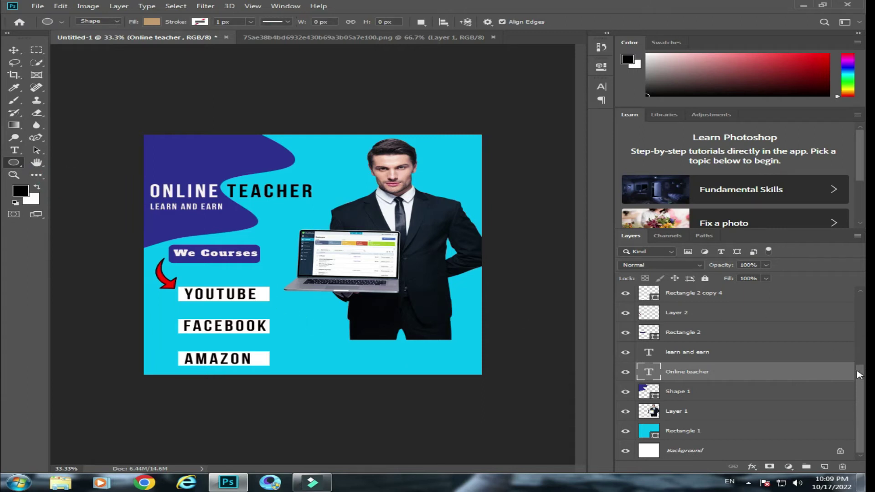
drag(859, 375, 861, 298)
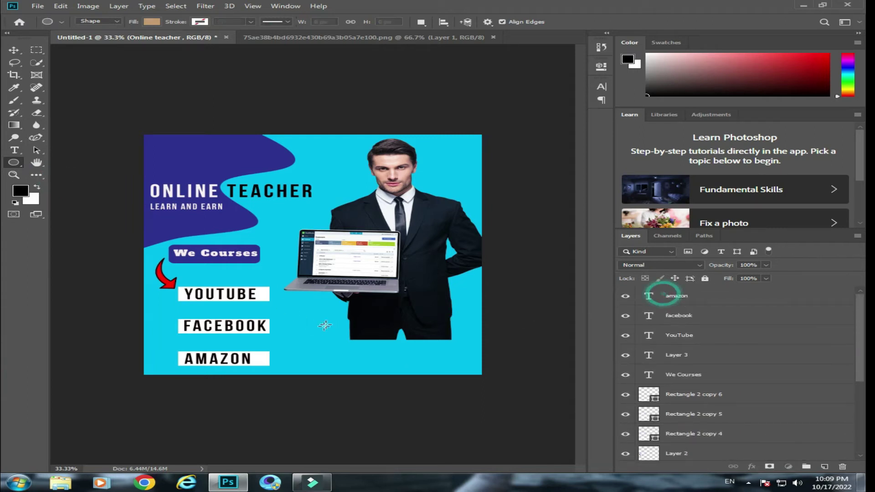
drag(288, 325, 535, 452)
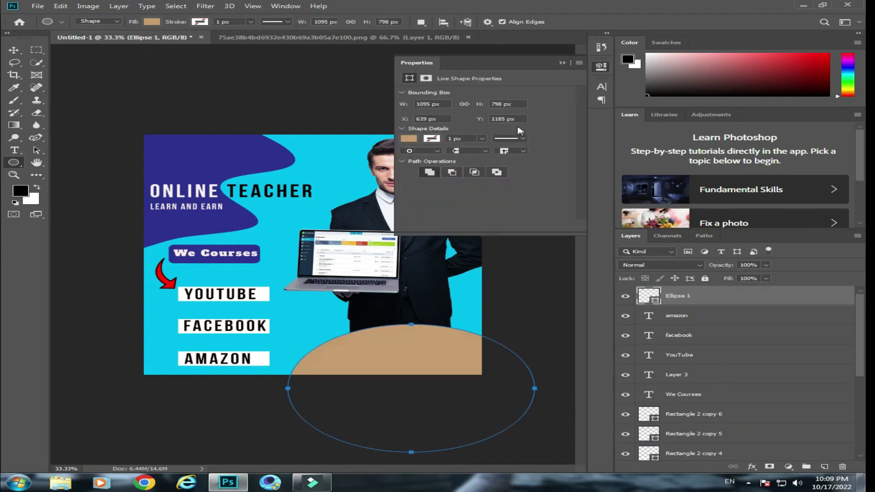
click(561, 63)
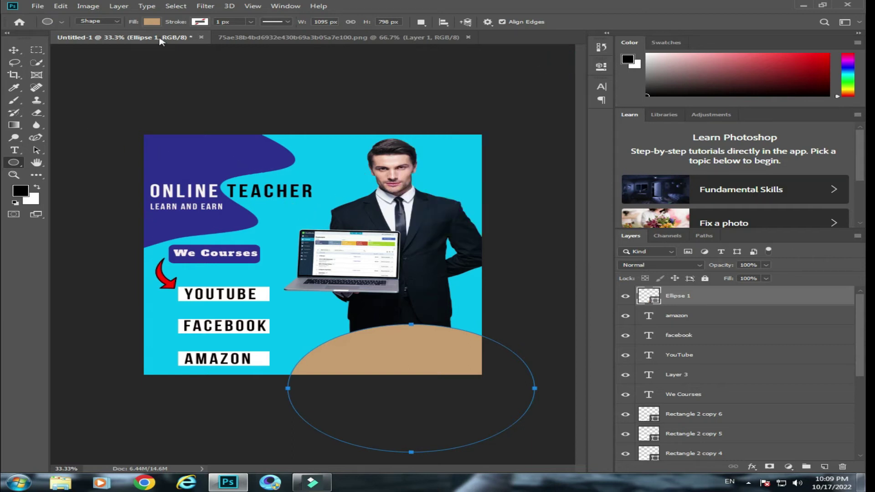
Try sampled navy, then peach, as the ellipse fill in the Color Picker.
click(152, 22)
click(214, 41)
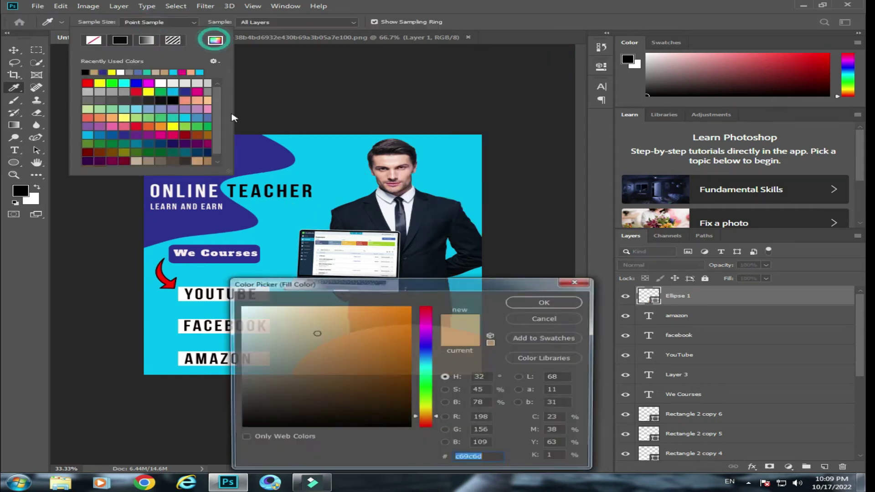
click(267, 157)
click(545, 303)
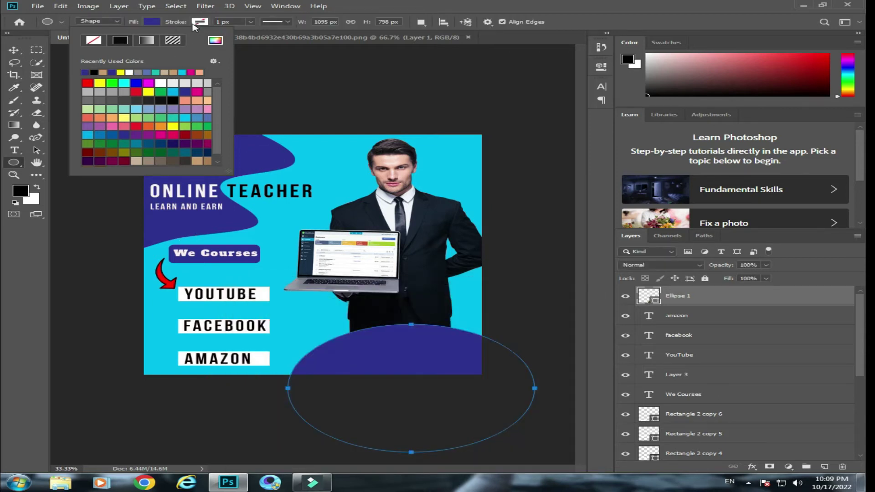
click(215, 42)
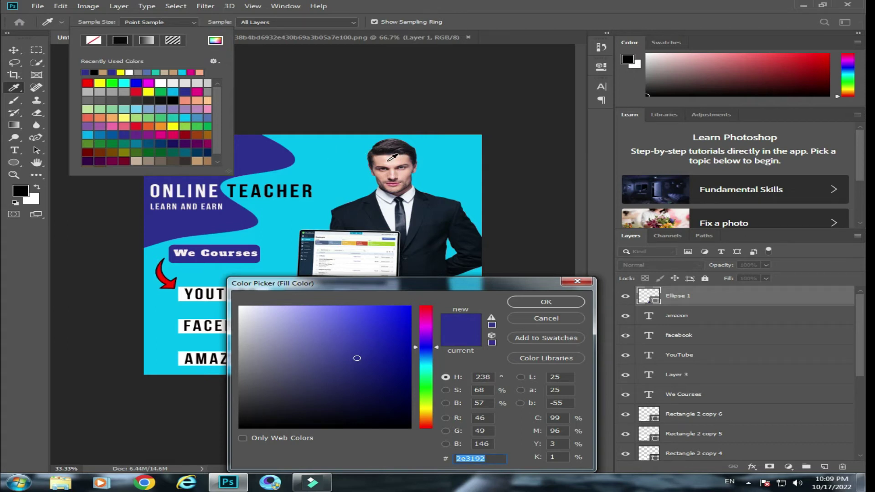
click(392, 157)
click(540, 303)
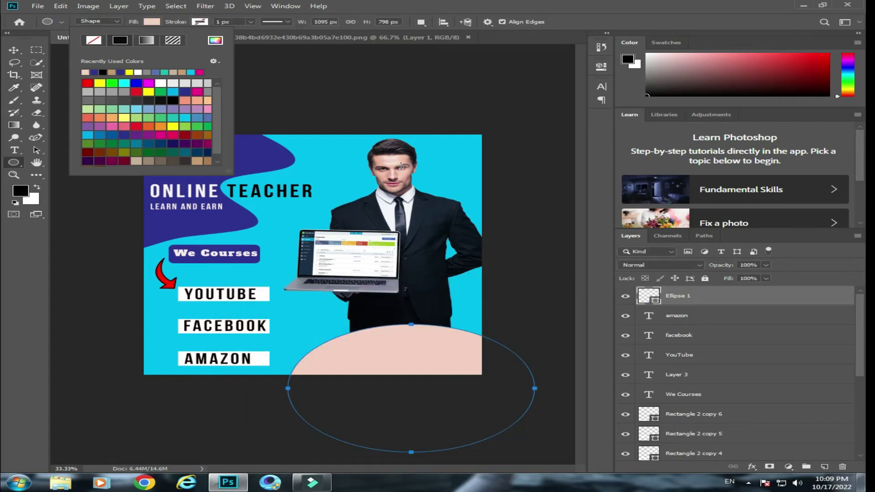
Try a yellow ellipse fill, then set it back to dark navy #2e3192.
click(215, 41)
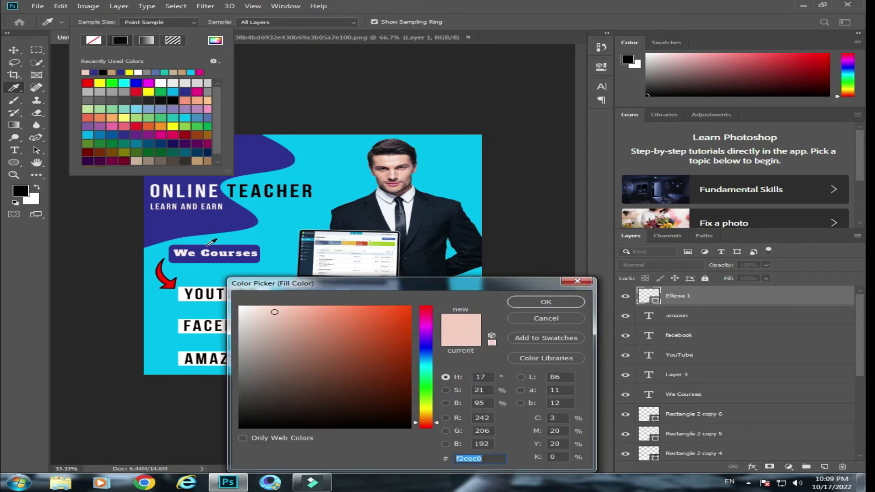
click(355, 242)
drag(458, 283, 435, 327)
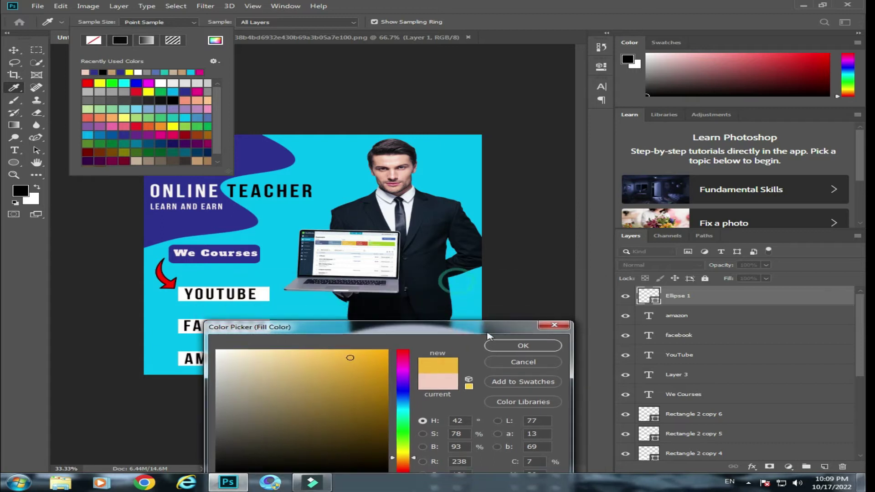
drag(488, 329, 422, 403)
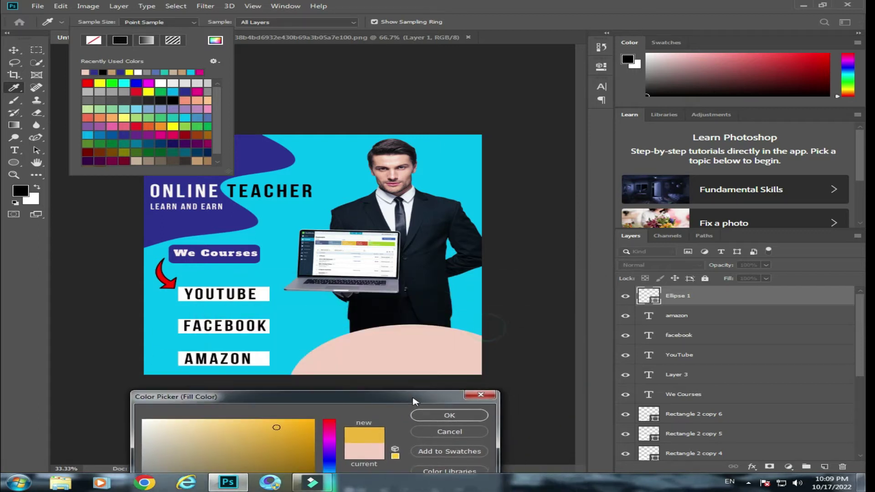
click(451, 418)
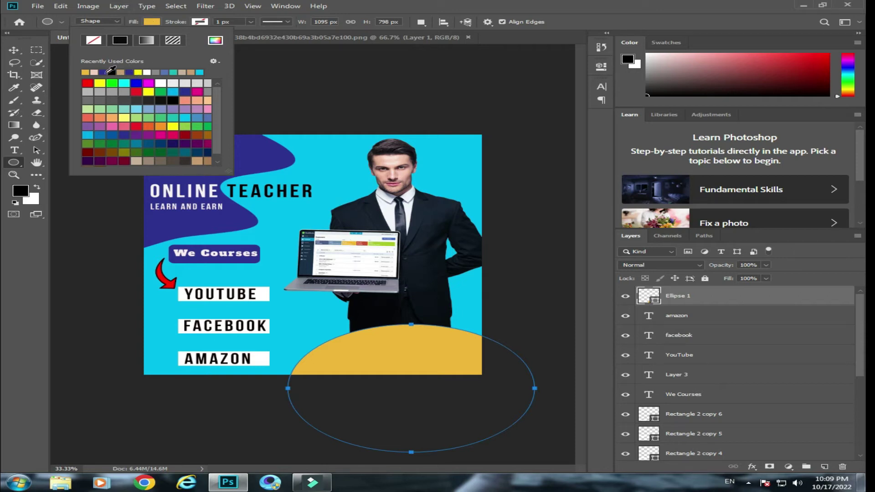
click(104, 72)
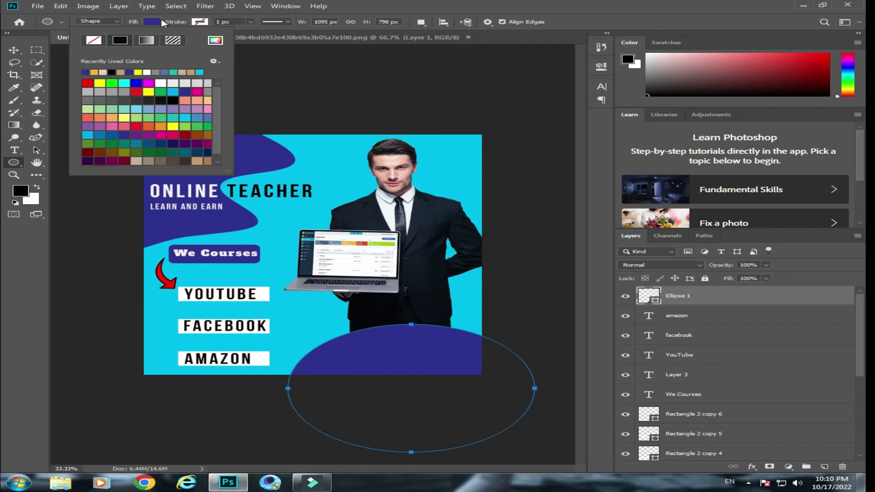
click(162, 23)
click(15, 151)
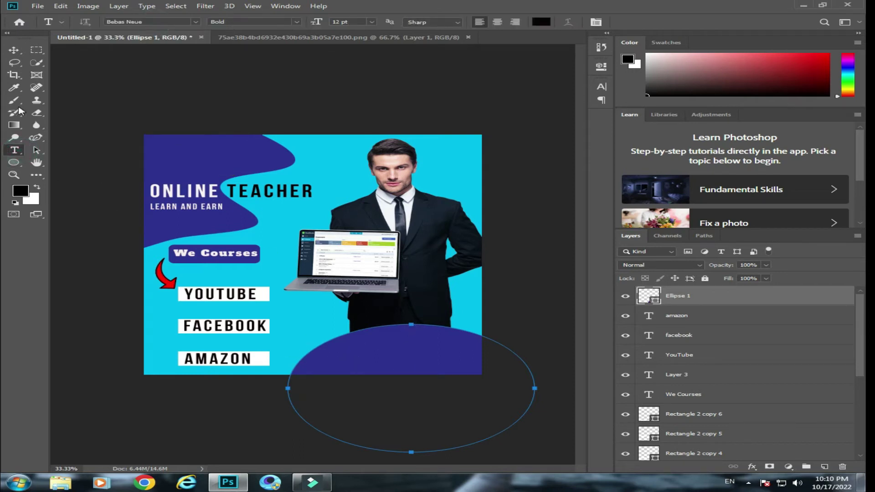
click(14, 50)
mouse_move(411, 325)
mouse_down()
mouse_move(397, 337)
mouse_move(393, 330)
mouse_up()
click(14, 150)
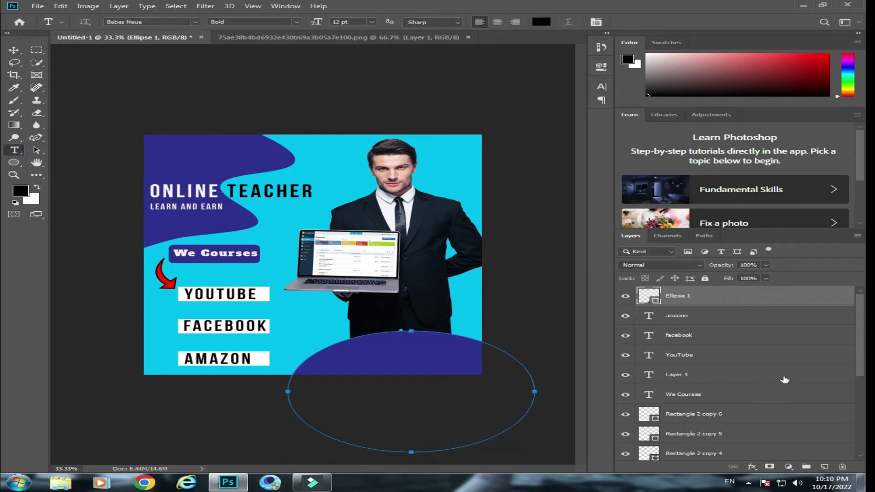
click(824, 466)
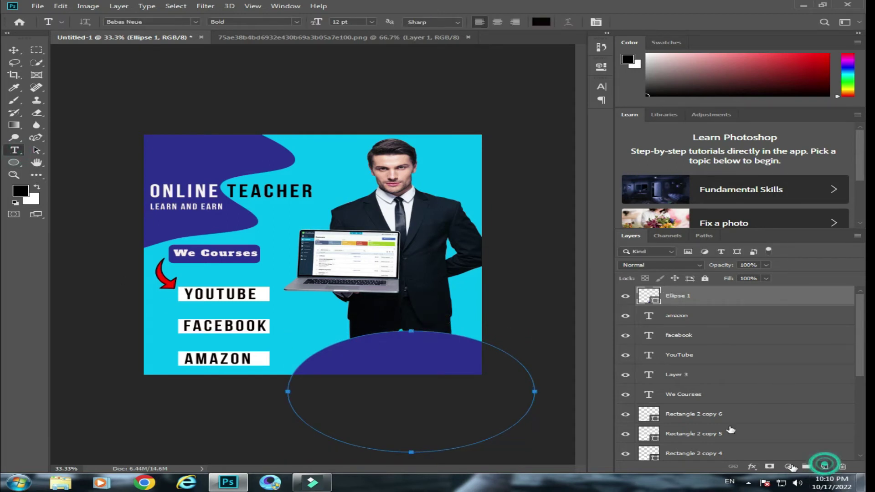
click(353, 363)
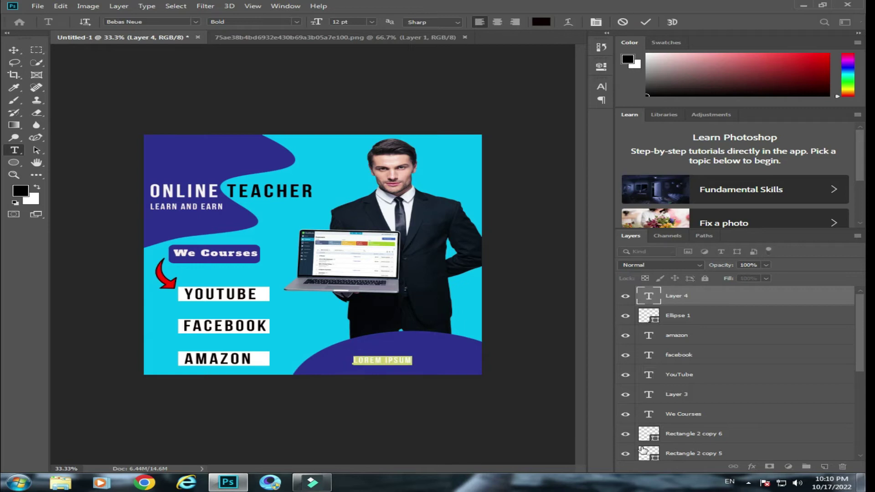
text(WWW.ON)
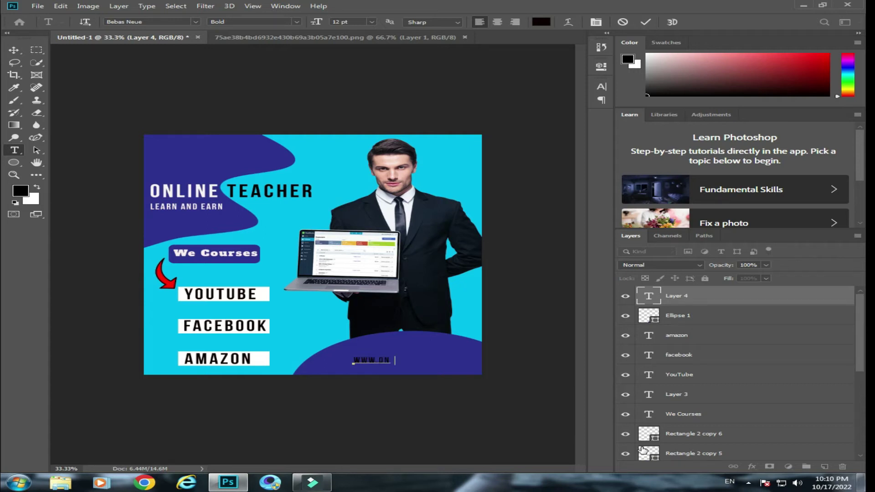
text( TEACHER.COM)
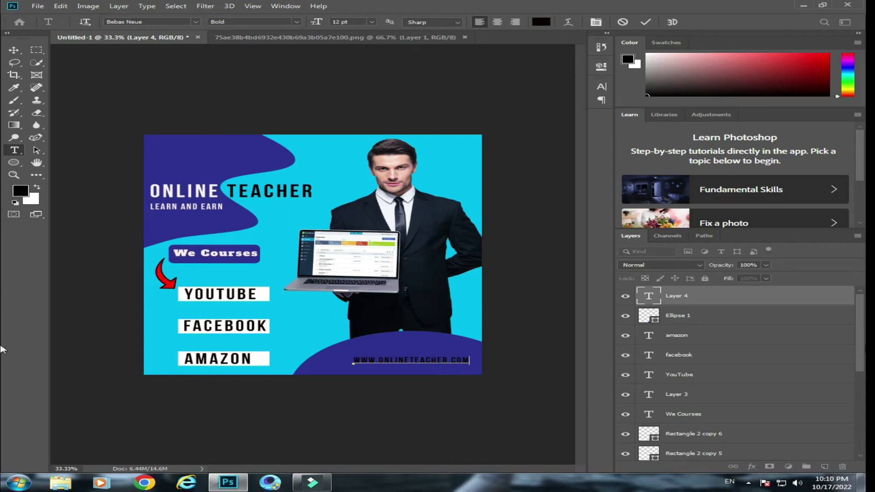
Move the URL text lower-left and enlarge it to span the ellipse.
click(14, 49)
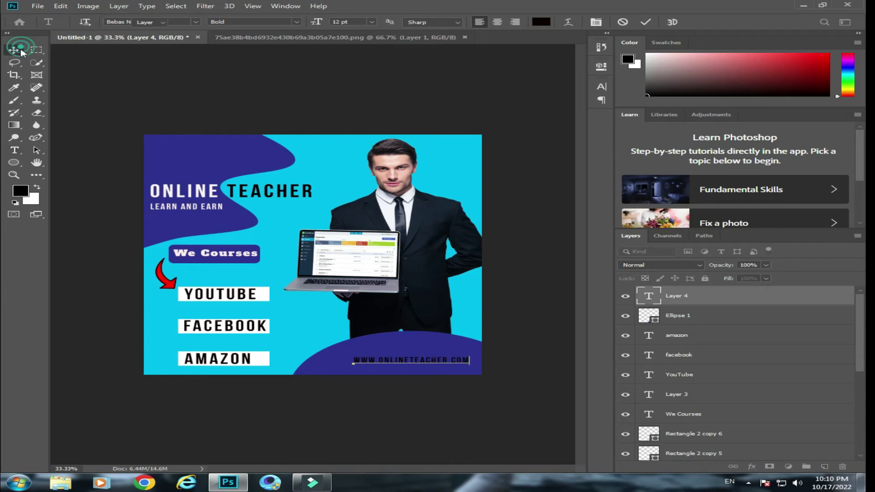
mouse_move(449, 363)
mouse_down()
mouse_move(434, 372)
mouse_move(484, 346)
mouse_up()
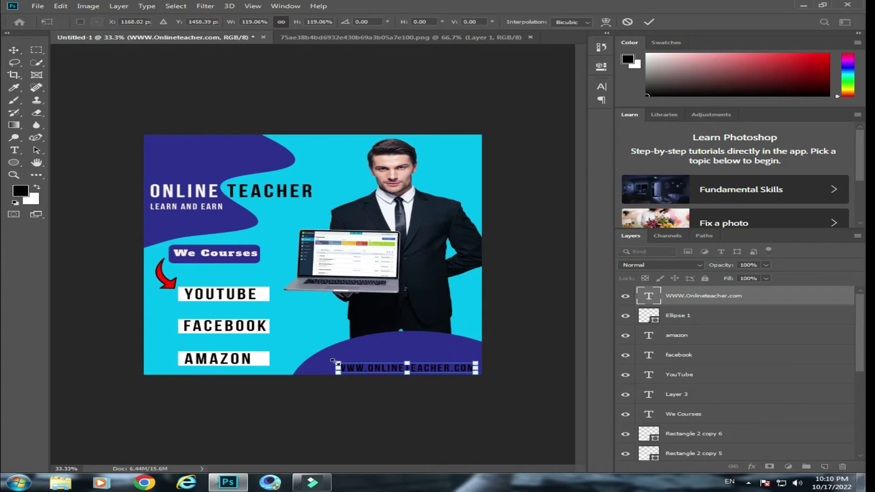
drag(336, 363, 308, 367)
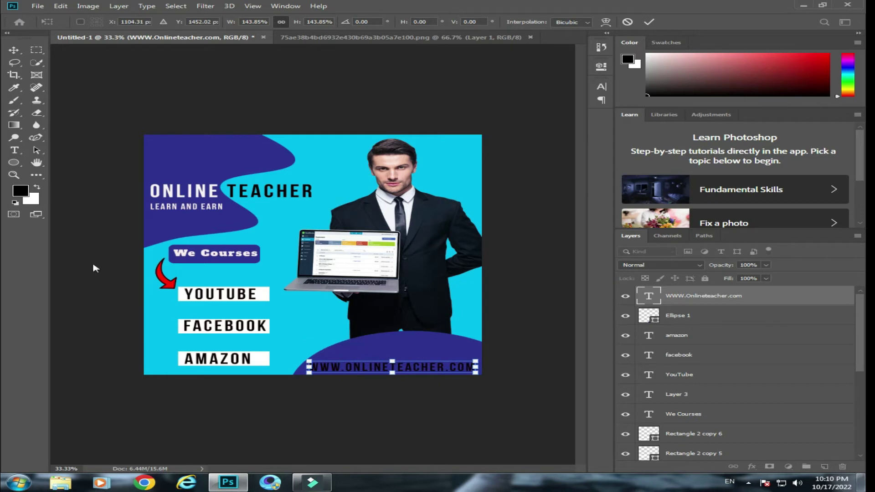
click(14, 150)
Change the URL text colour to white.
double_click(384, 366)
click(534, 24)
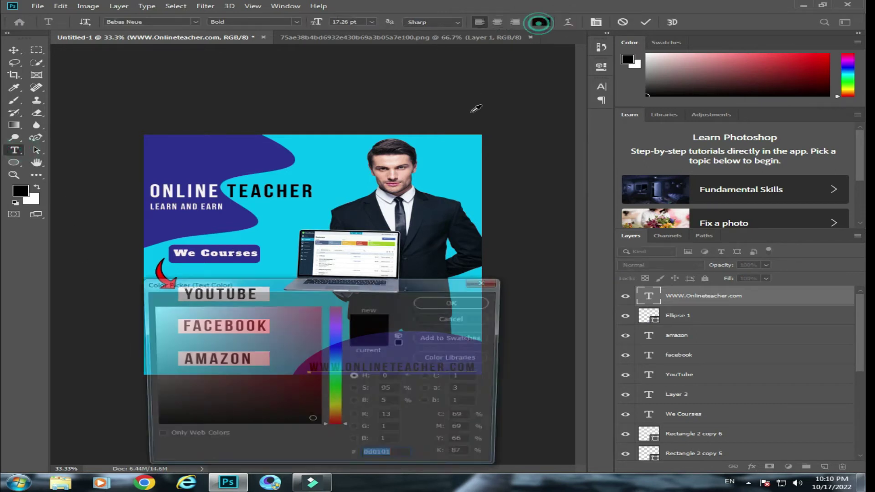
click(150, 312)
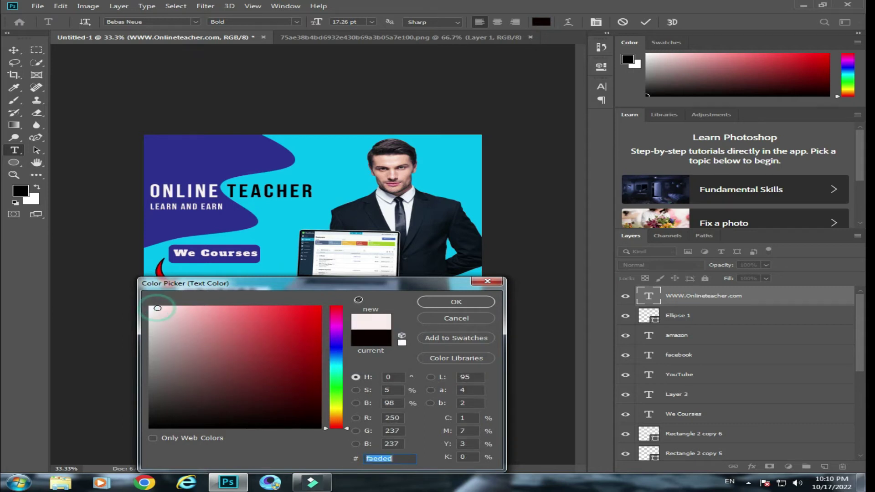
click(456, 302)
click(14, 162)
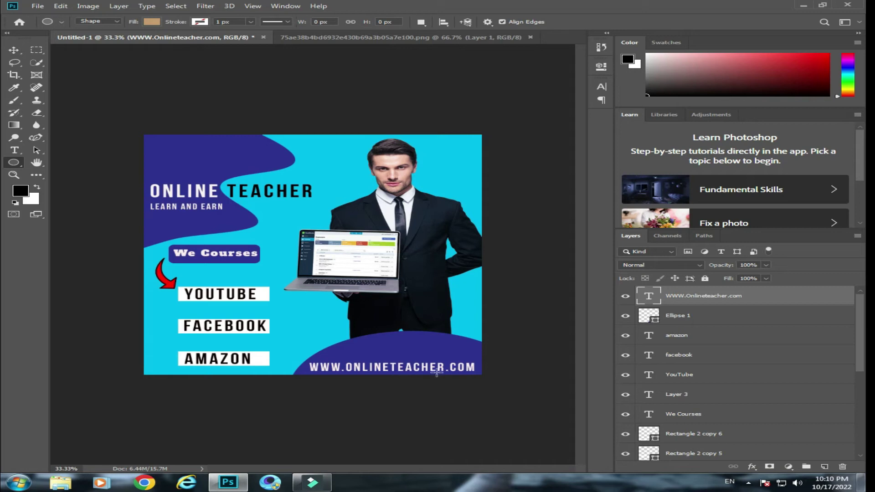
Add a phone number line above the web address and scale it up.
click(15, 149)
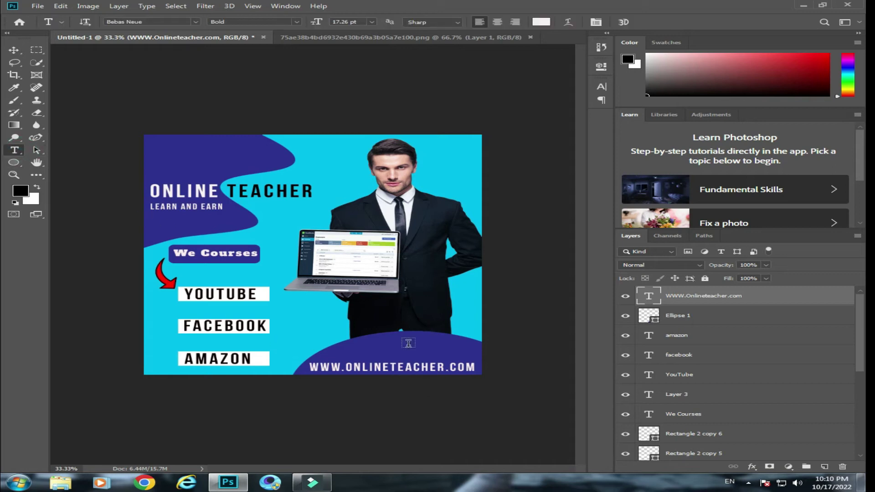
click(360, 350)
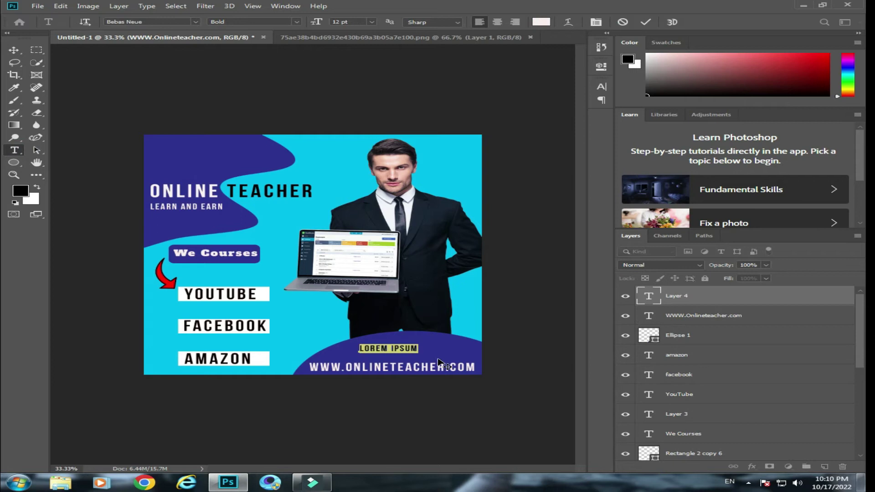
text(PH: 093700000)
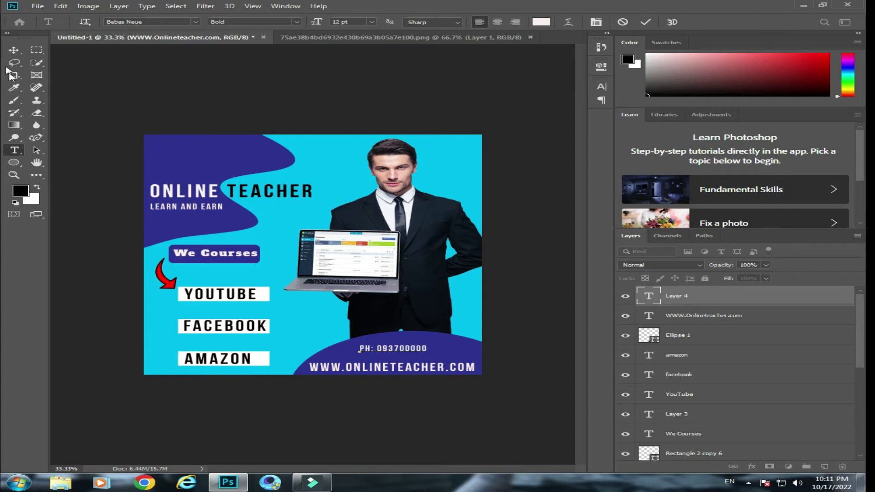
click(13, 50)
mouse_move(431, 341)
mouse_down()
mouse_move(470, 324)
mouse_move(454, 352)
mouse_up()
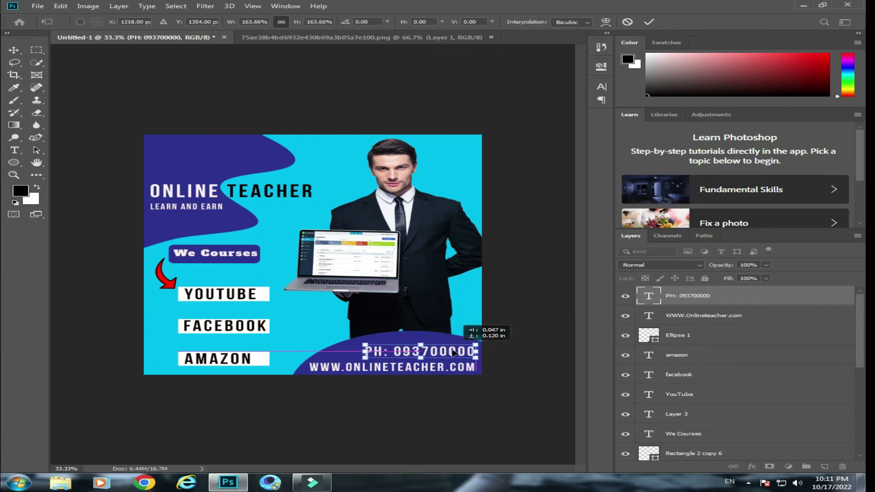
click(15, 150)
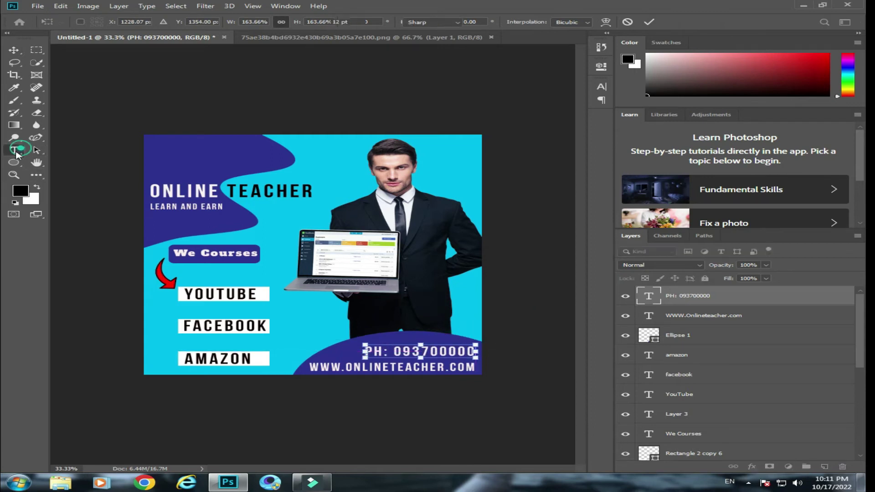
key(v)
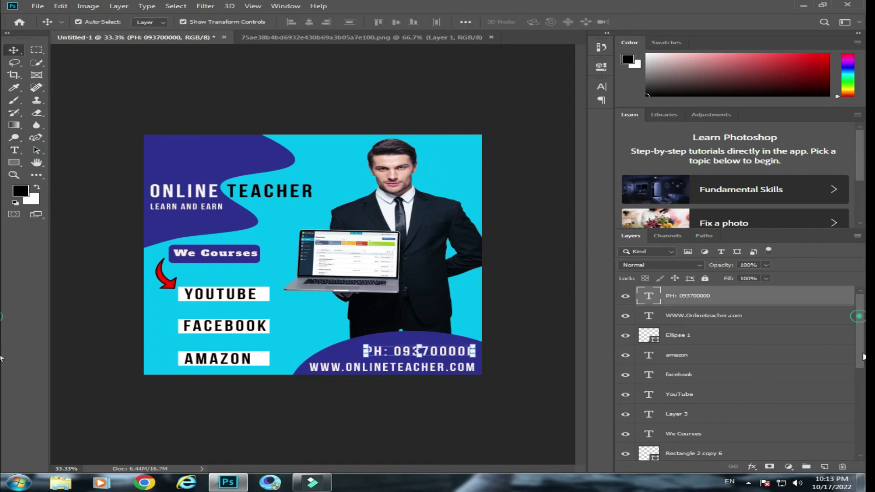
Add a poster-sized black rectangle on a new layer just above the cyan background.
drag(863, 356, 864, 436)
click(683, 413)
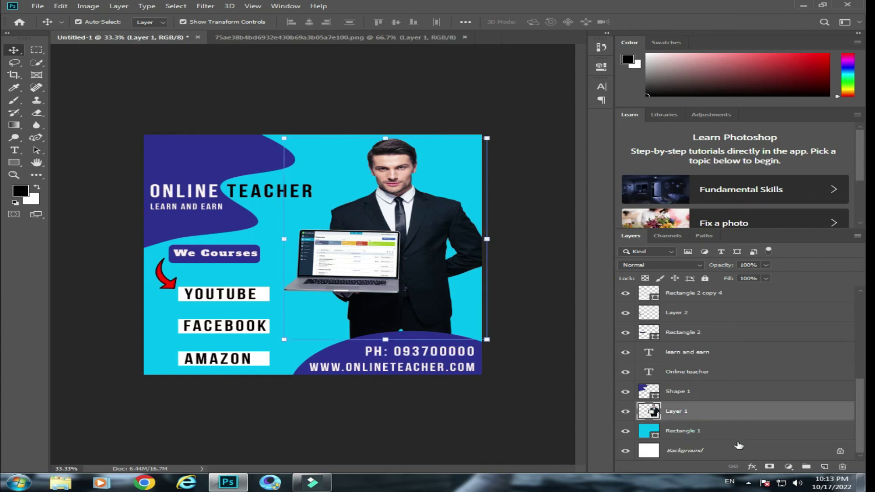
click(712, 431)
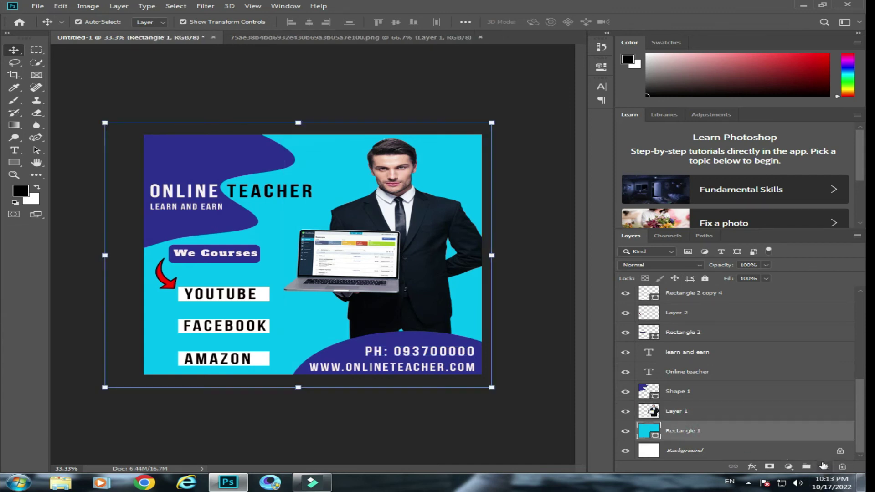
click(825, 467)
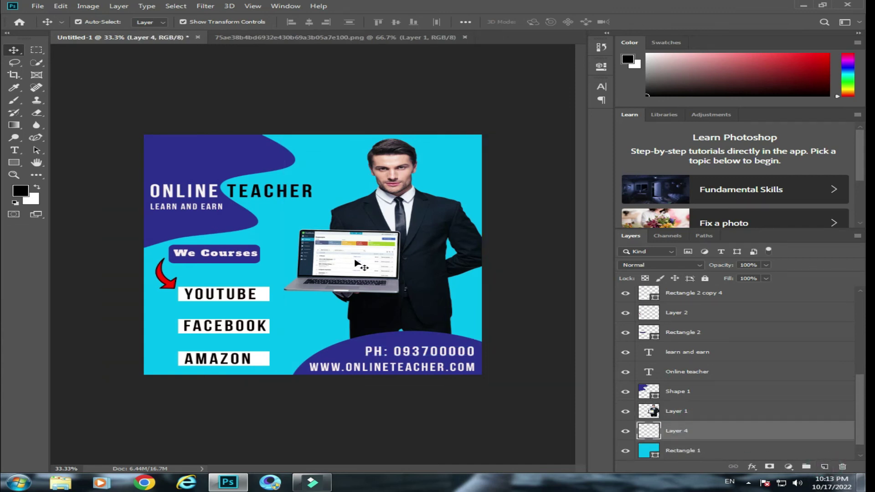
click(14, 163)
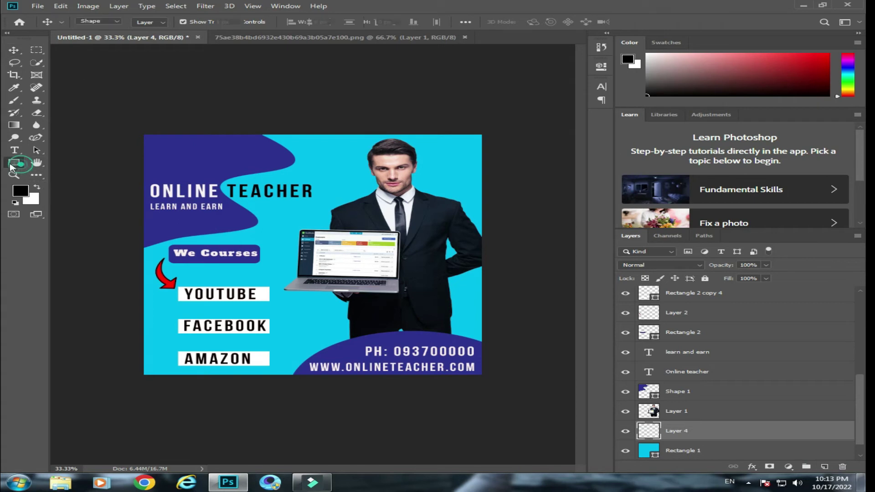
drag(278, 170, 497, 376)
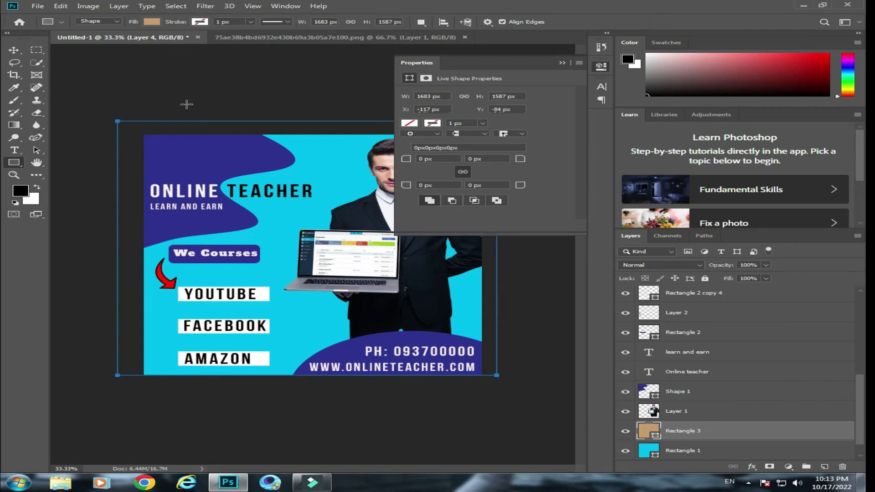
click(408, 123)
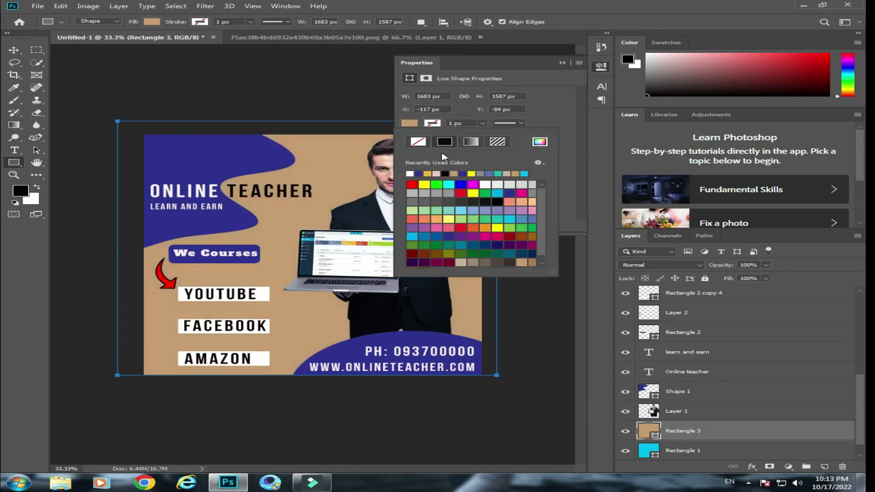
click(446, 173)
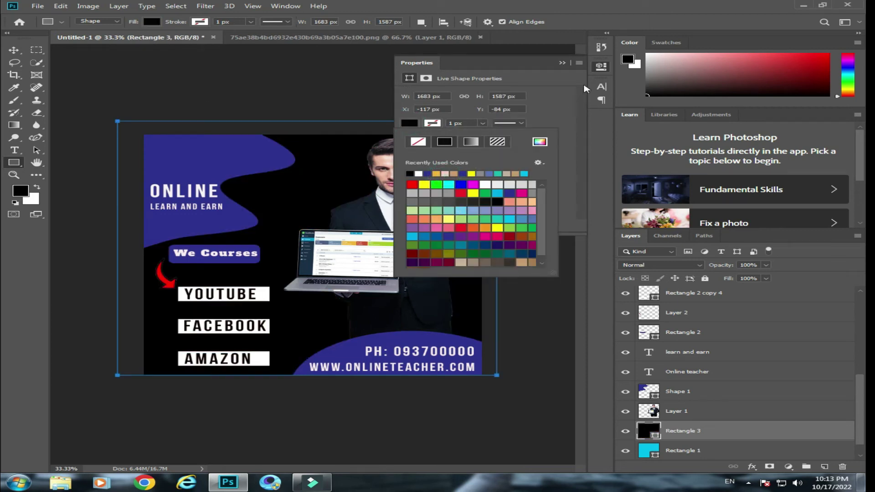
click(564, 62)
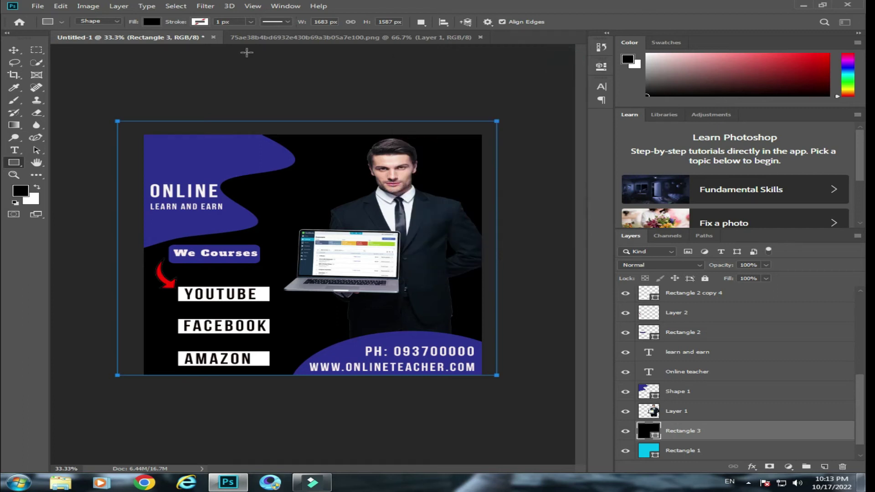
Apply a Movie Prime lens flare as a smart filter and blend it with Linear Dodge (Add).
click(203, 7)
mouse_move(218, 151)
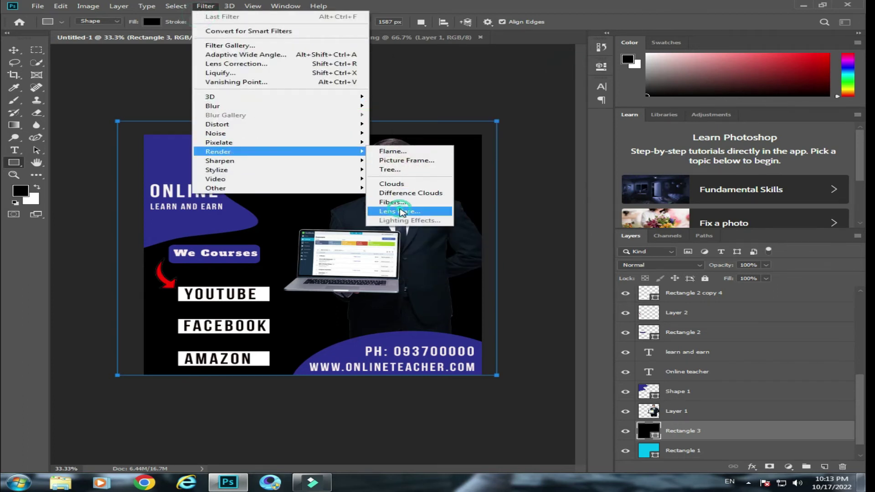
click(401, 212)
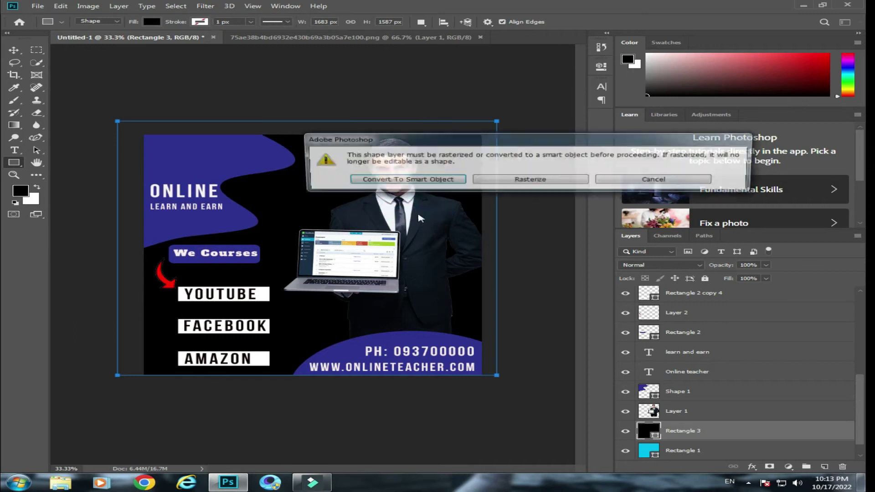
click(422, 181)
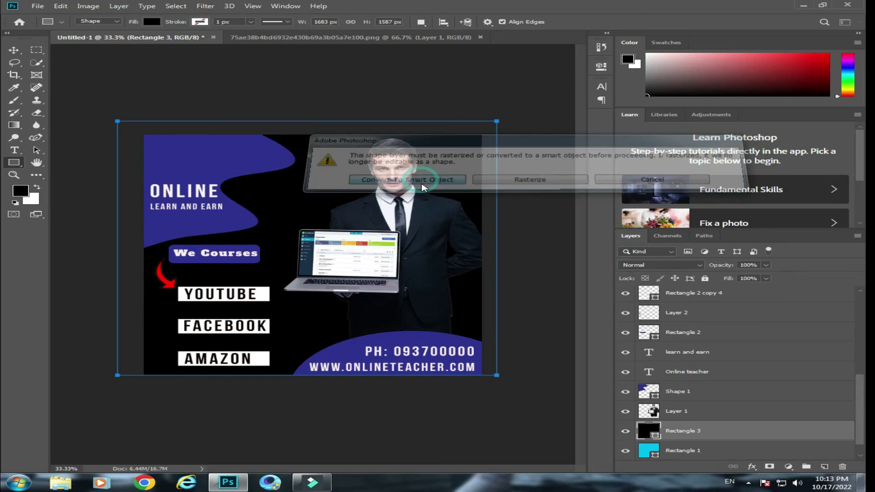
click(302, 290)
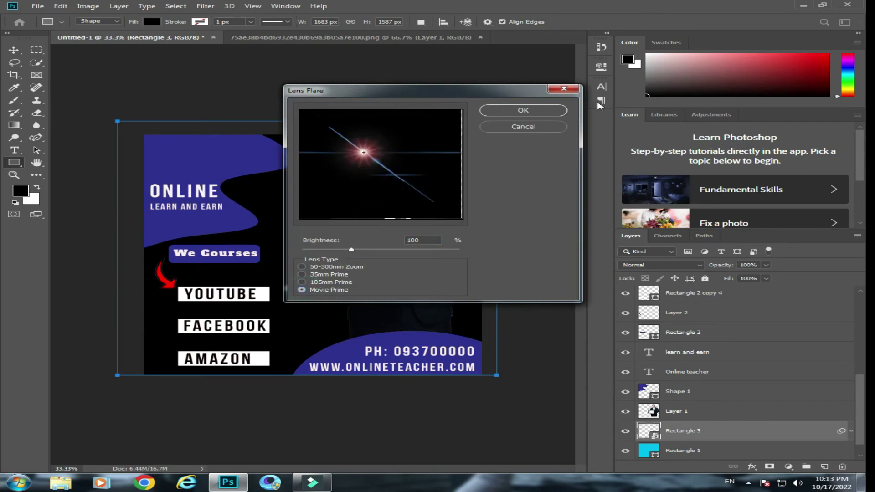
click(552, 110)
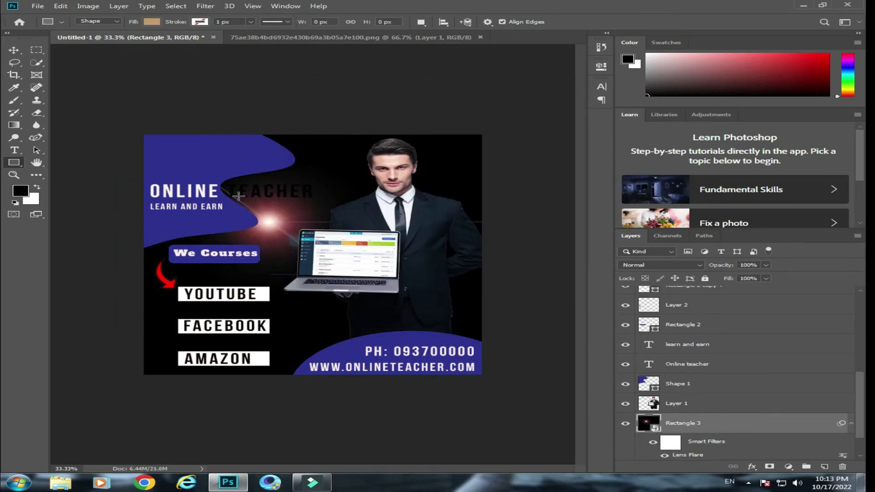
click(676, 265)
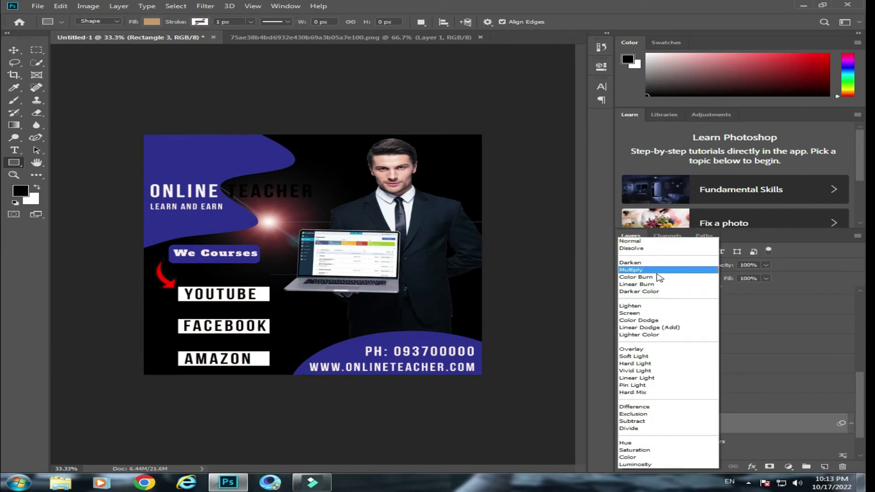
click(640, 327)
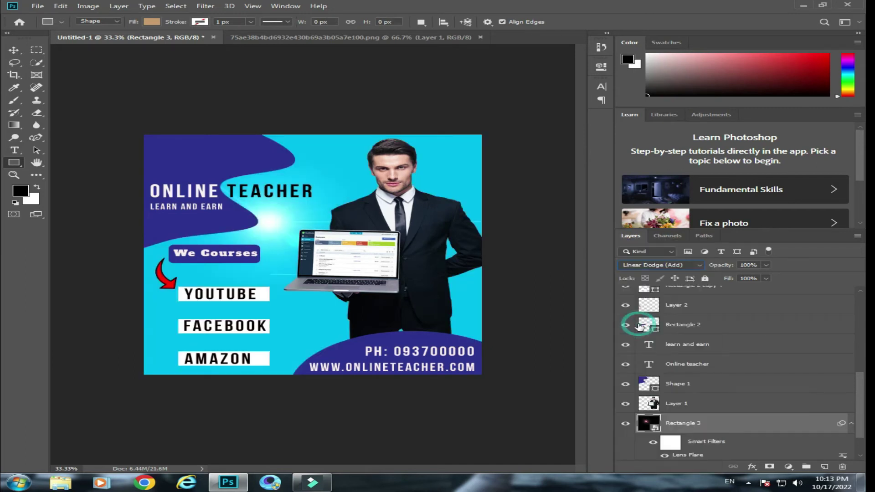
click(14, 50)
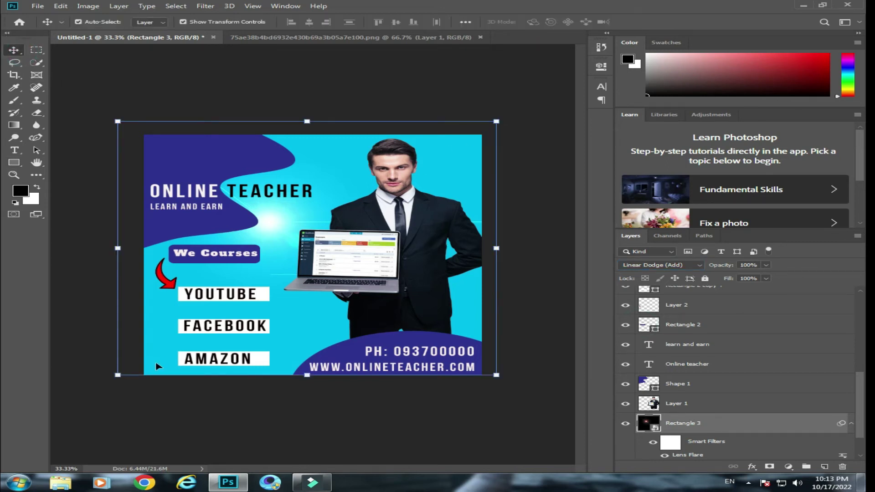
Shrink the lens flare layer to about 62% and move it toward the headline.
click(113, 376)
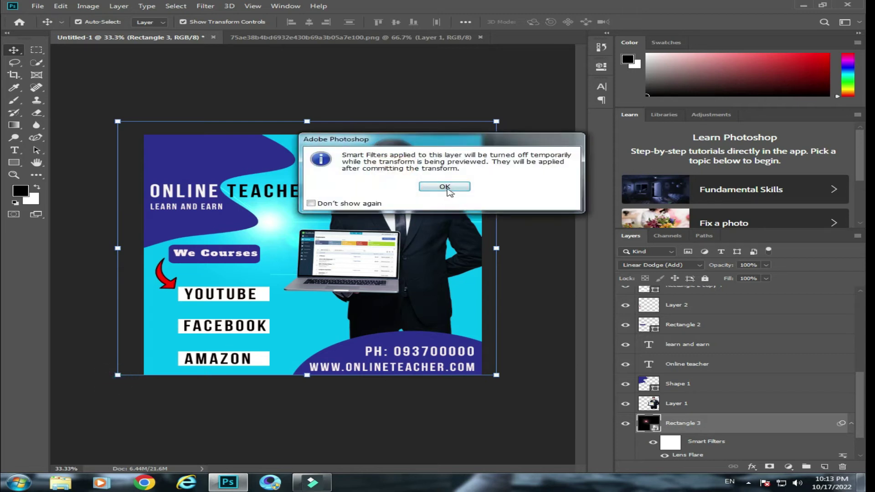
click(330, 206)
click(445, 186)
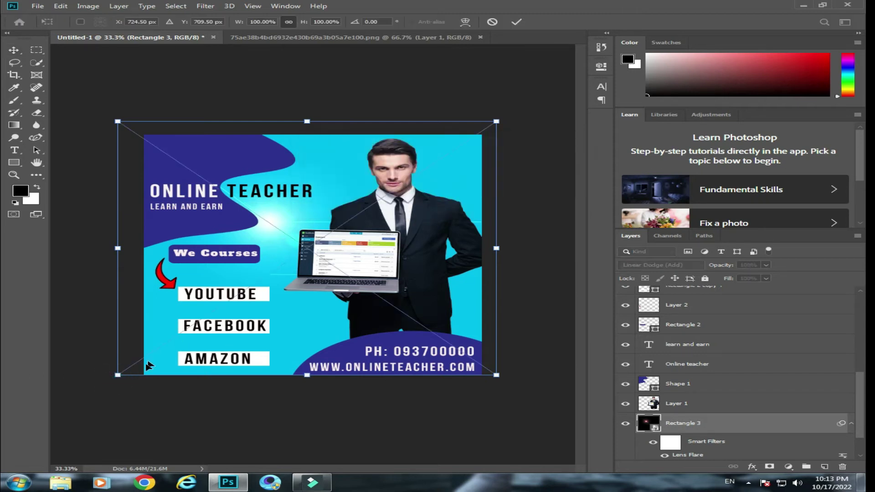
drag(117, 376, 260, 278)
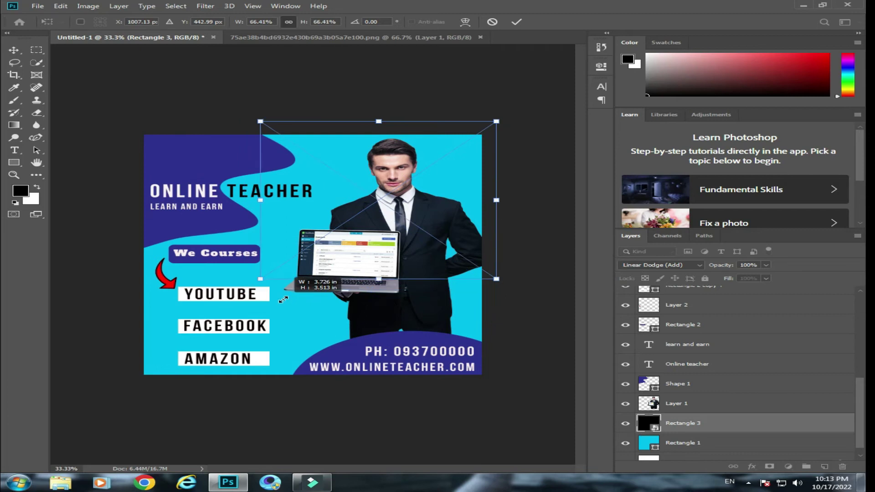
drag(381, 206, 360, 181)
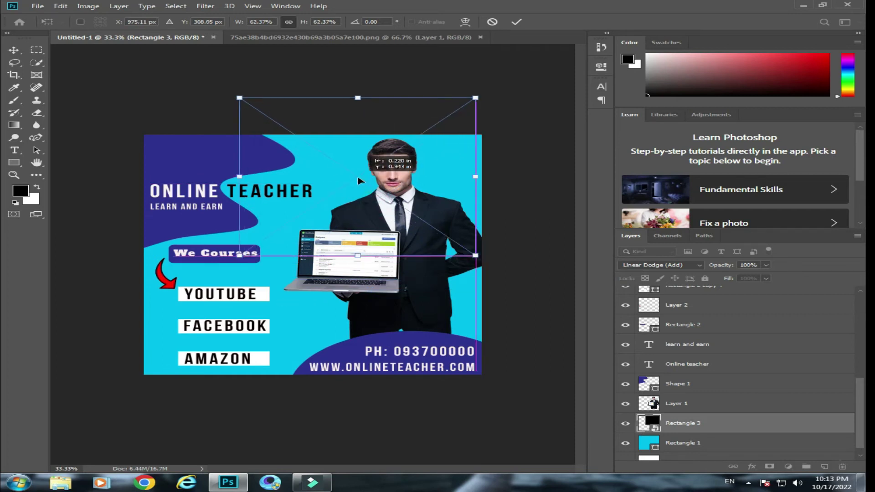
key(Return)
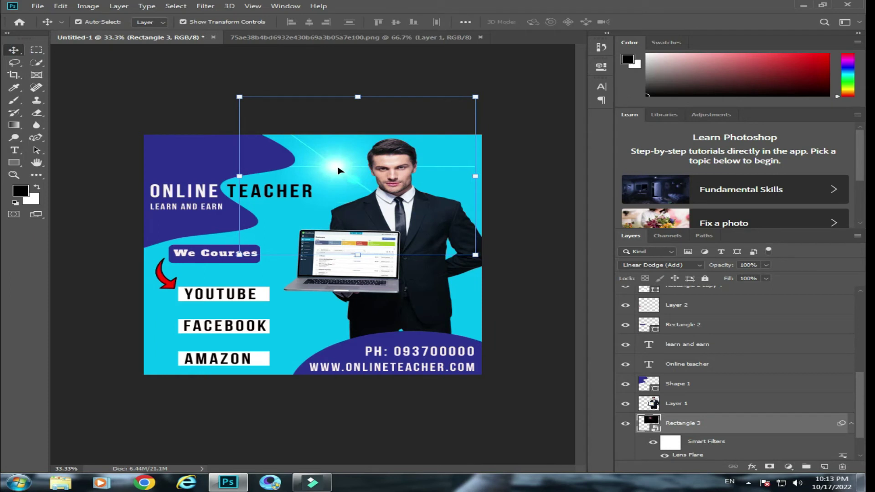
Position the flare glow on the left beside the course bars and duplicate it.
mouse_move(337, 171)
mouse_down()
mouse_move(387, 186)
mouse_move(268, 200)
mouse_move(284, 197)
mouse_up()
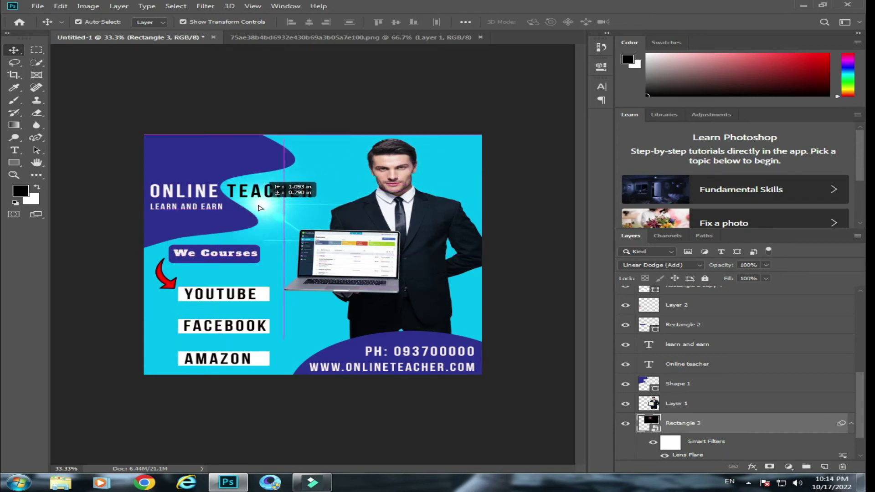
mouse_move(283, 197)
mouse_down()
mouse_move(232, 193)
mouse_move(248, 223)
mouse_move(318, 229)
mouse_move(219, 277)
mouse_move(155, 354)
mouse_up()
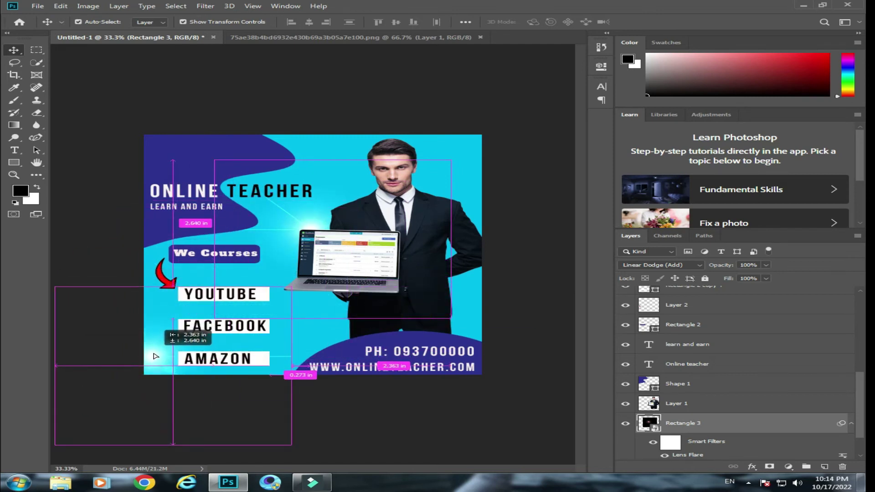
drag(155, 355, 167, 280)
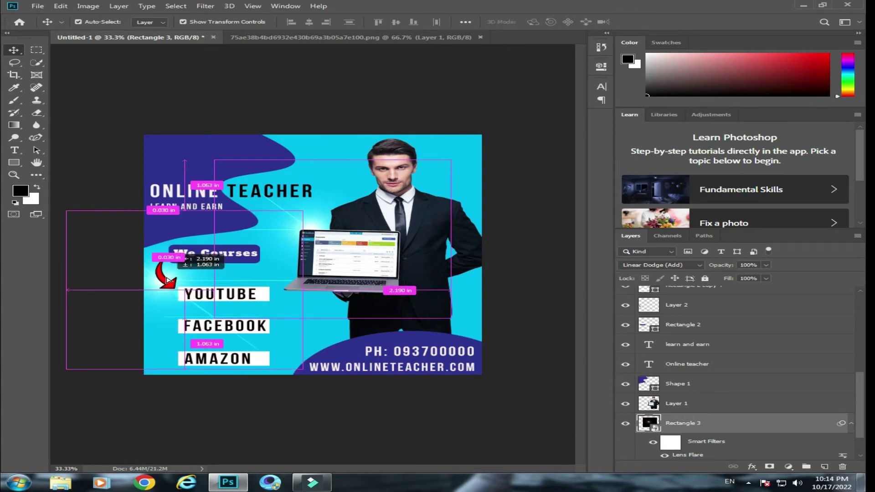
drag(167, 280, 167, 280)
Undo a stray copy dragged to the poster's top-right corner.
click(14, 150)
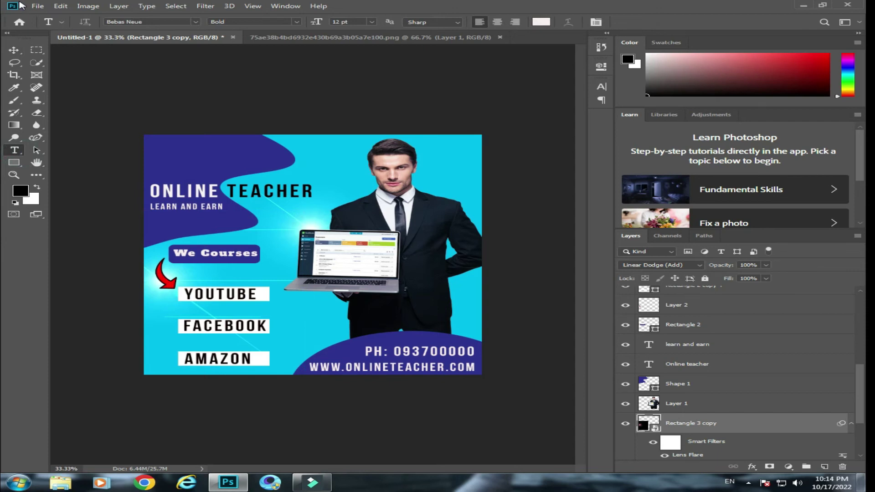
key(alt)
click(14, 50)
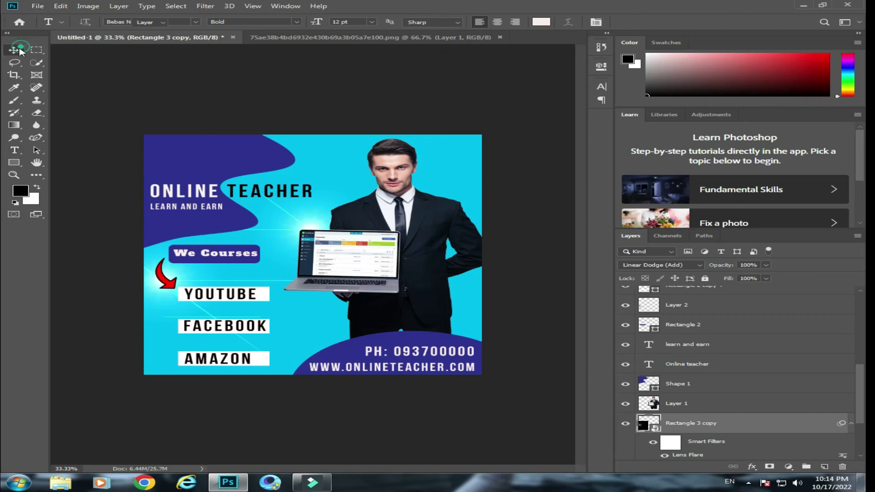
drag(169, 285, 460, 153)
key(ctrl+z)
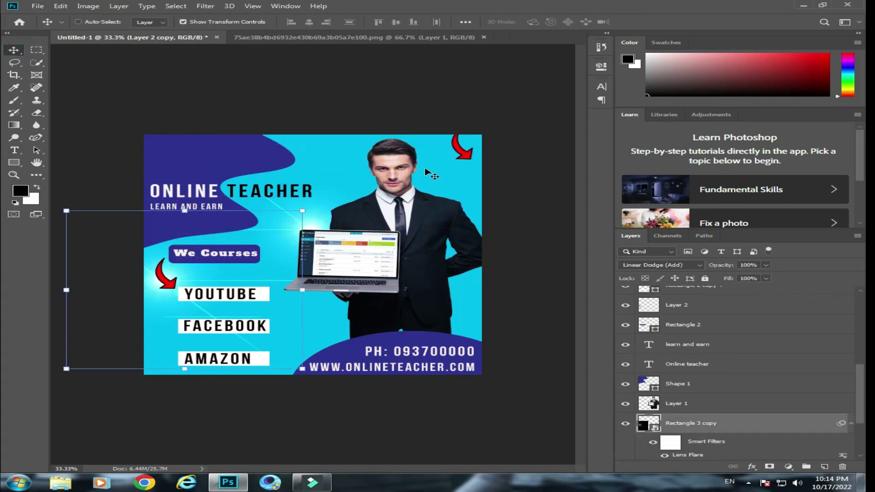
Move and enlarge a lens-flare copy near the businessman's head at the upper right.
drag(322, 228, 473, 147)
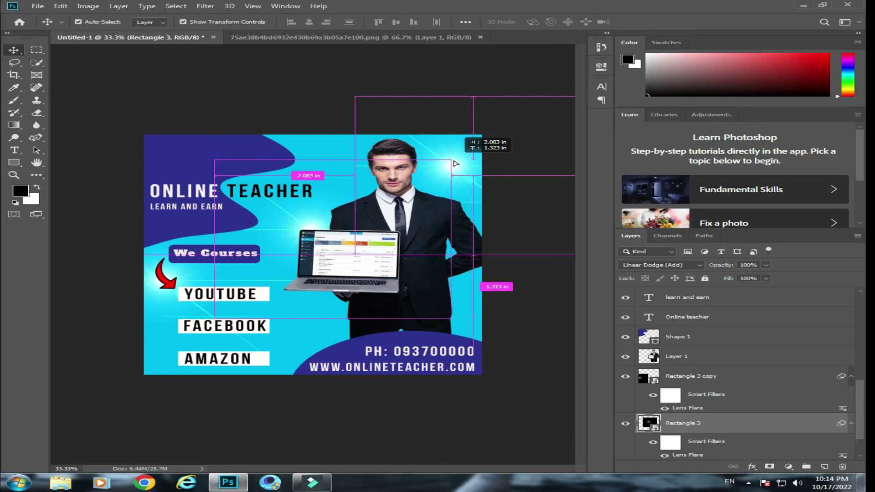
drag(473, 146, 433, 163)
drag(363, 96, 231, 42)
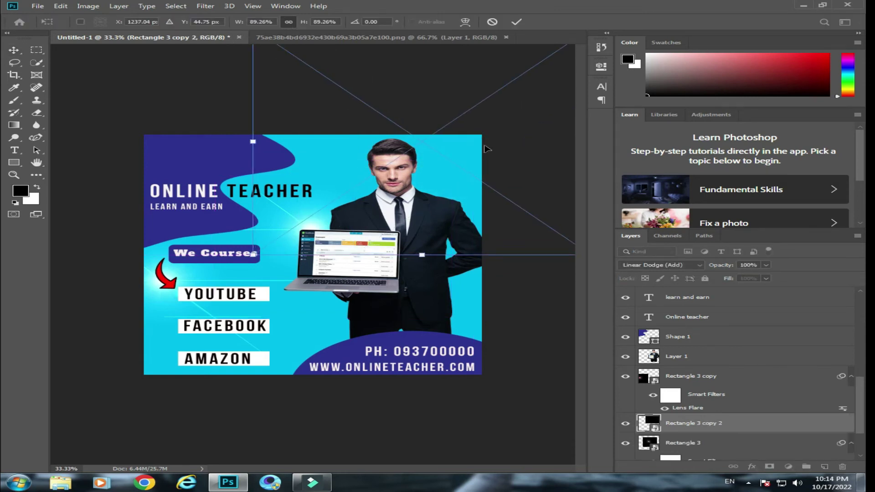
text(1)
key(Return)
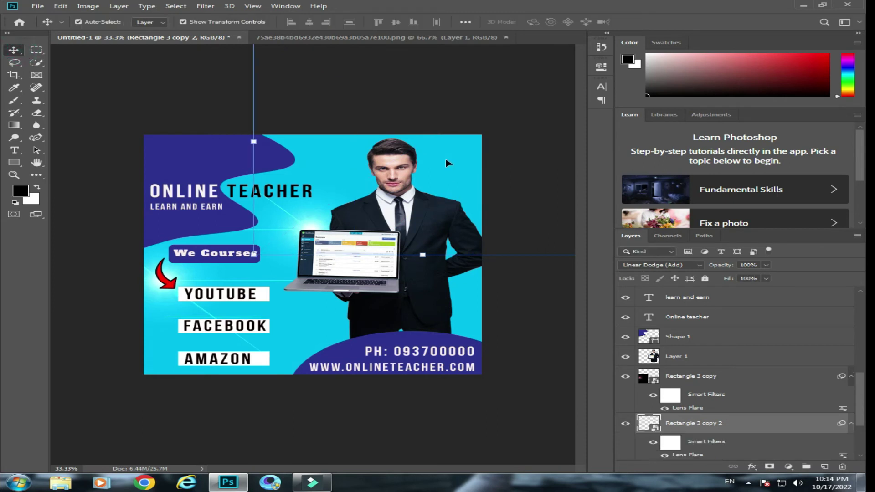
drag(436, 151, 450, 160)
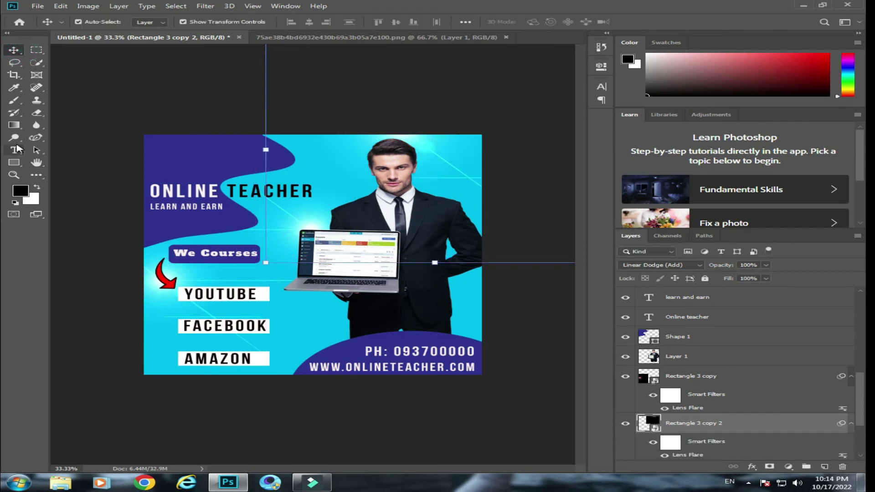
click(15, 152)
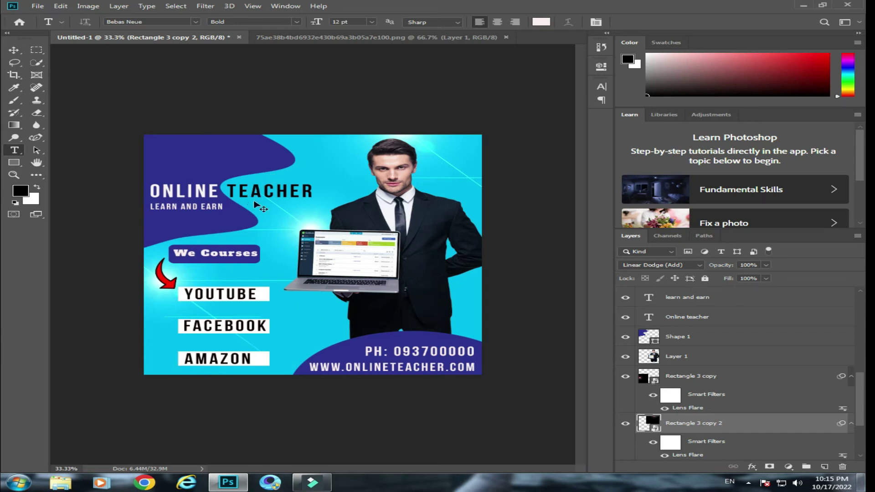
Draw a white rectangle at the poster's top-left corner, stacked just below the facebook layer.
key(ctrl+plus)
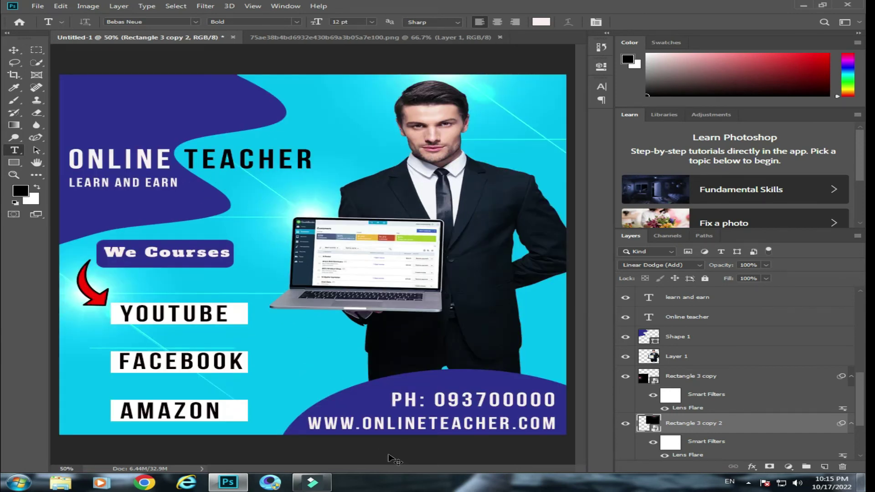
key(ctrl+plus)
drag(396, 470, 326, 470)
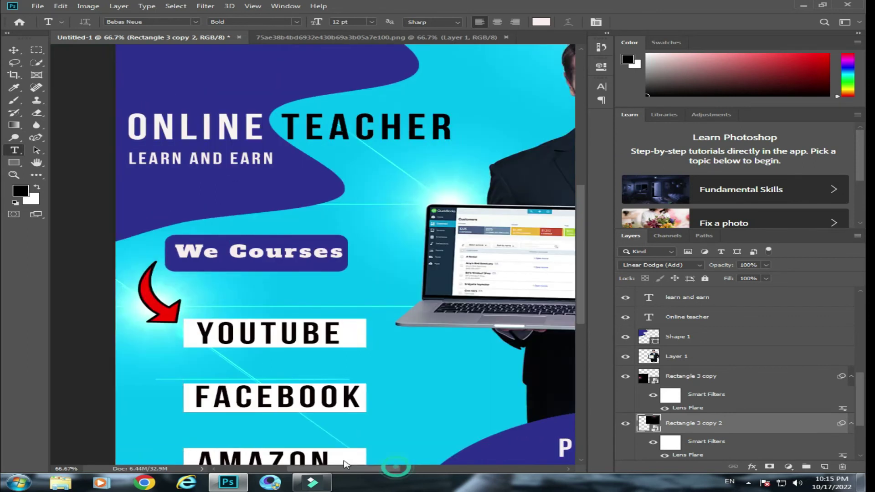
drag(581, 277, 582, 196)
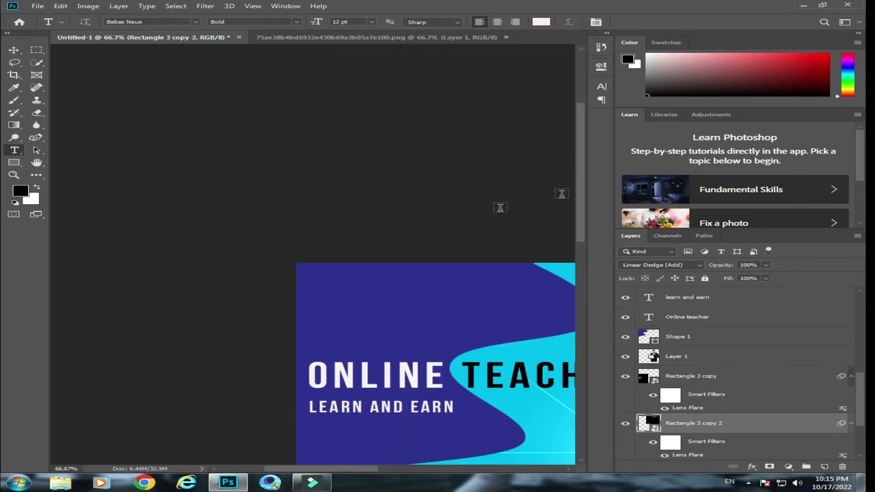
click(20, 162)
drag(280, 300, 342, 322)
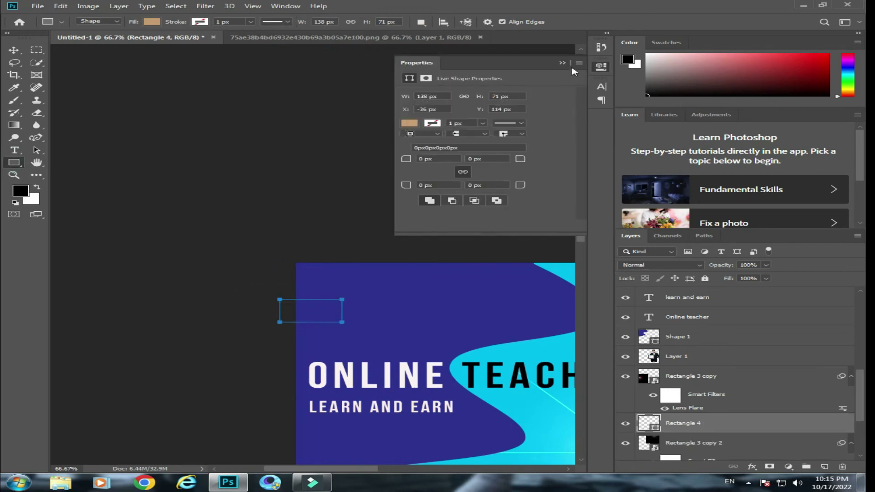
click(409, 123)
click(418, 174)
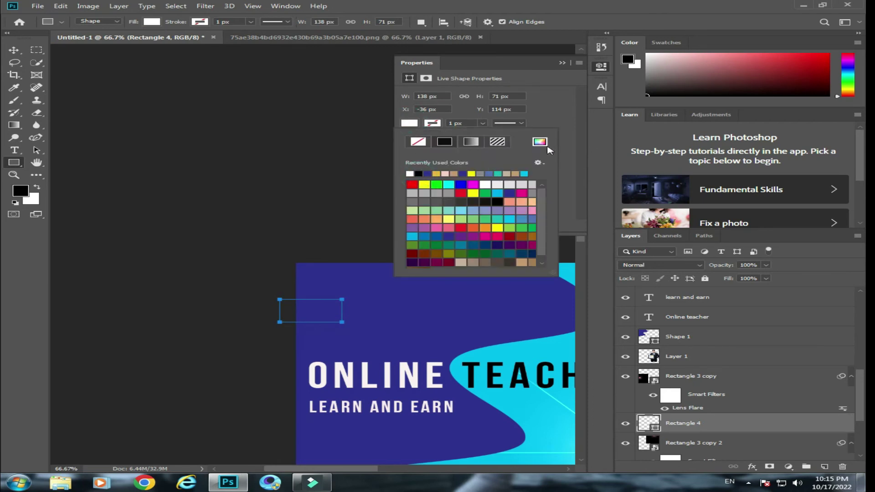
click(562, 62)
mouse_move(711, 424)
mouse_down()
mouse_move(693, 295)
mouse_move(704, 230)
mouse_move(695, 297)
mouse_up()
click(13, 49)
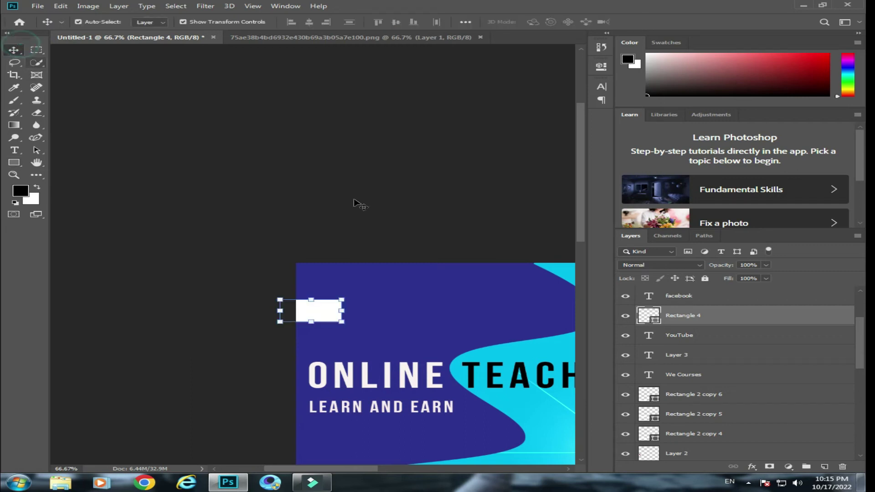
Distort the white rectangle into a thin slanted stripe and shift it up-left.
key(ctrl)
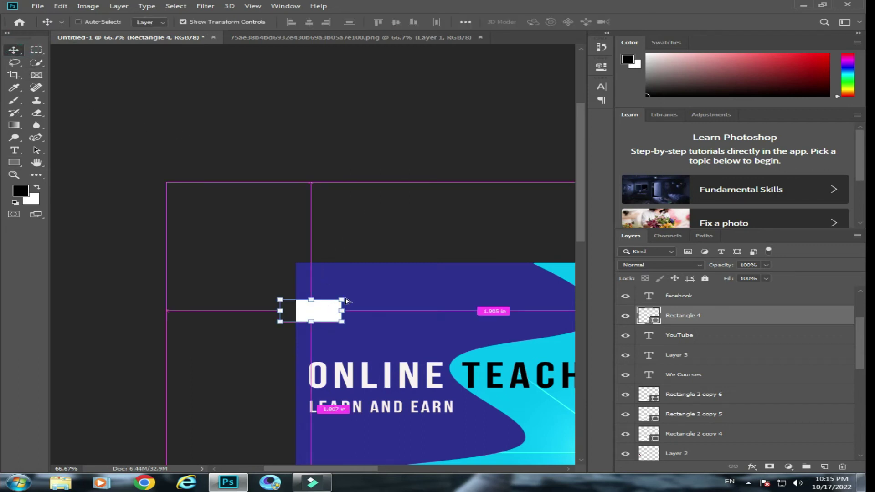
drag(342, 301, 277, 312)
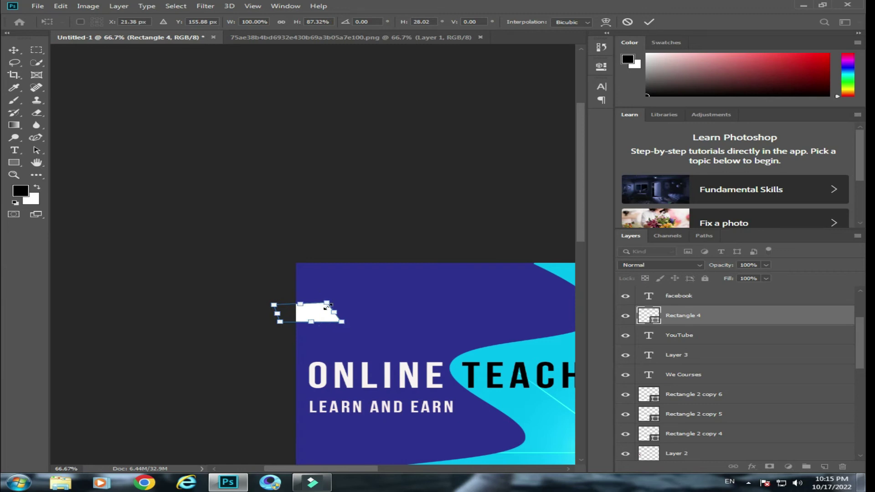
drag(315, 324, 316, 313)
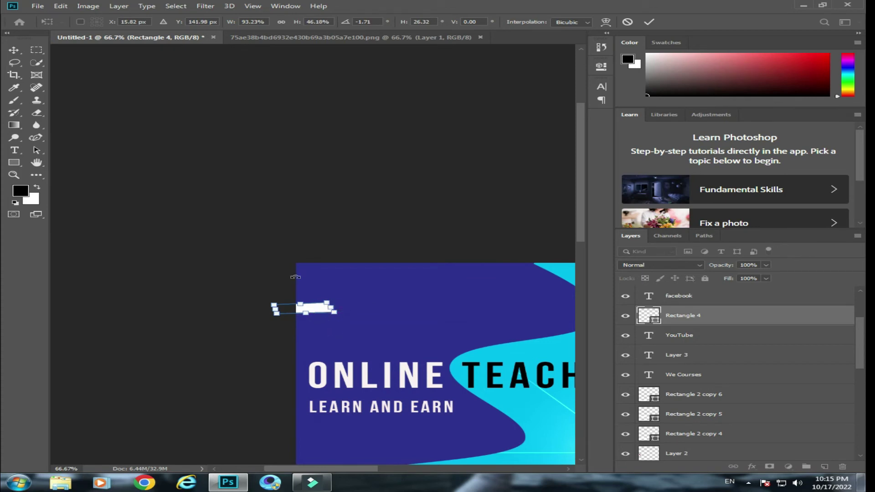
click(13, 50)
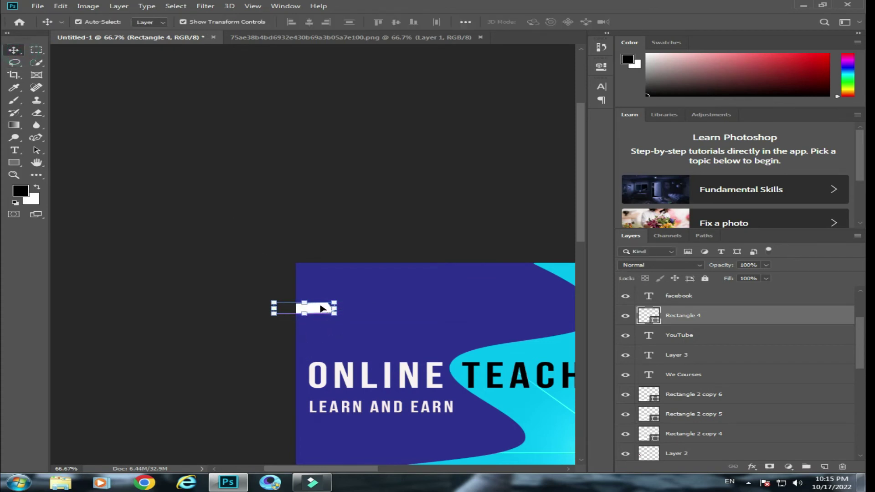
drag(323, 312, 298, 291)
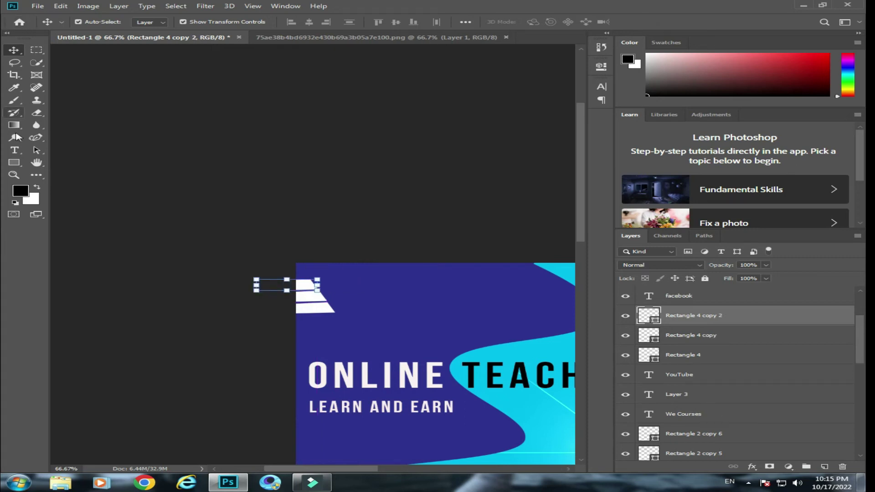
click(20, 152)
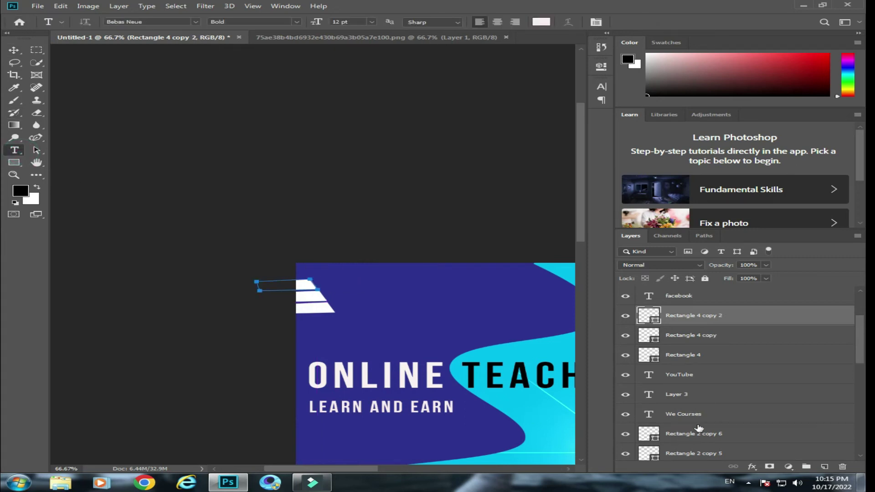
click(697, 414)
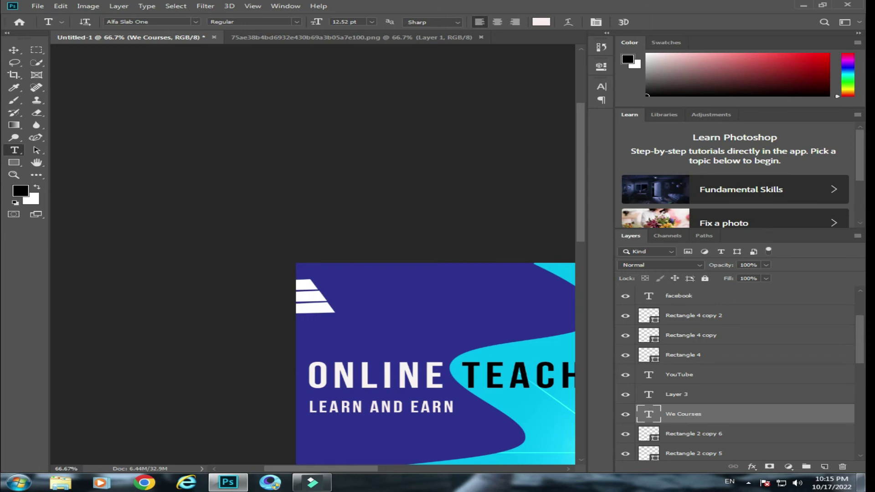
key(ctrl+minus)
key(ctrl+minus)
key(ctrl+minus)
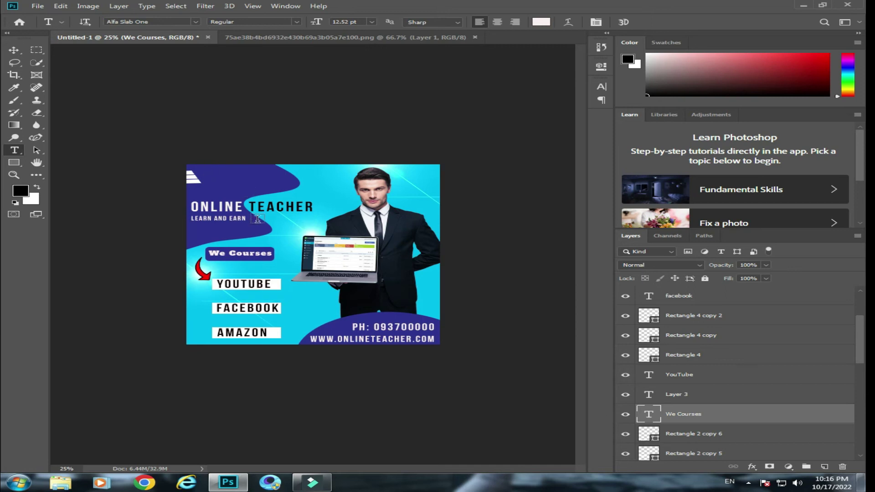
click(287, 206)
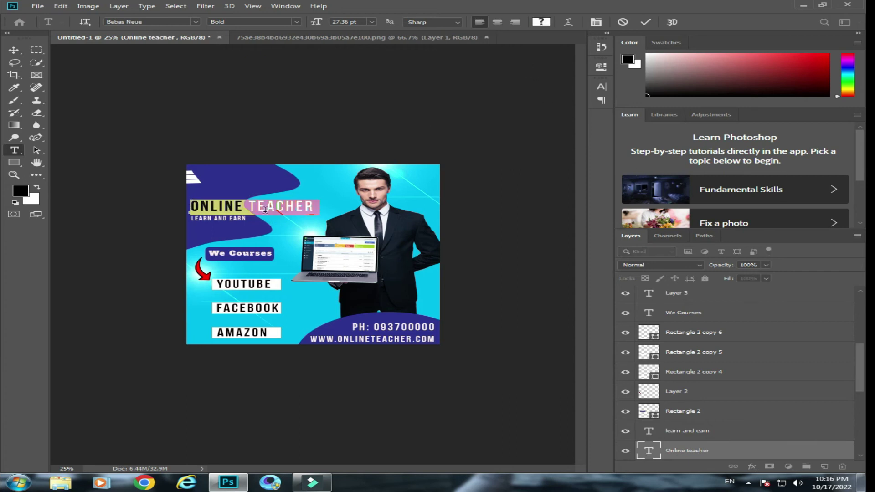
drag(253, 207, 358, 195)
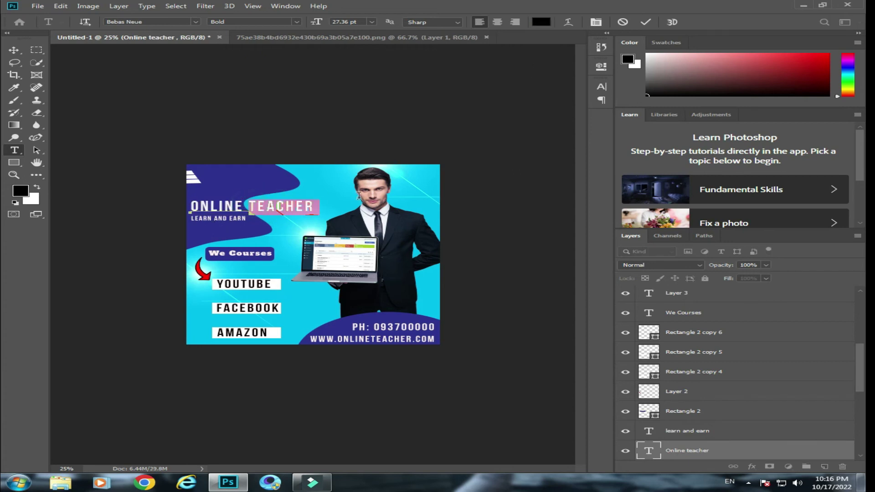
click(541, 22)
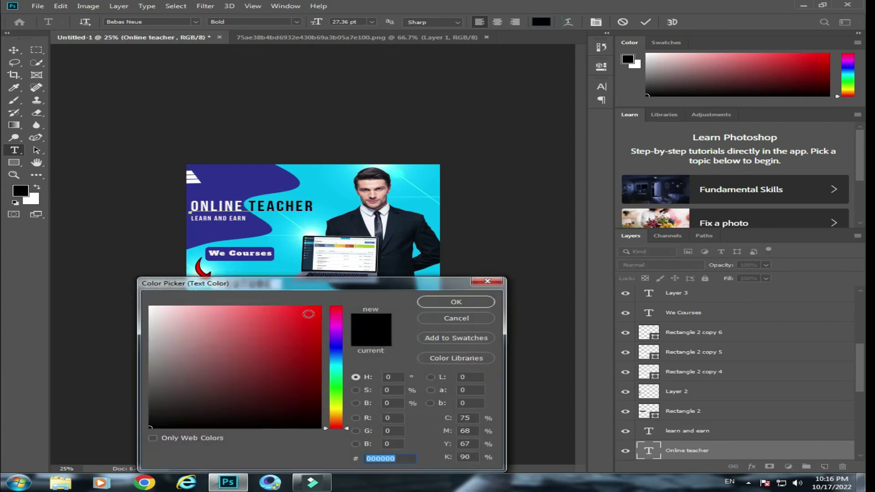
click(313, 310)
mouse_move(360, 286)
mouse_down()
mouse_move(321, 378)
mouse_move(332, 356)
mouse_up()
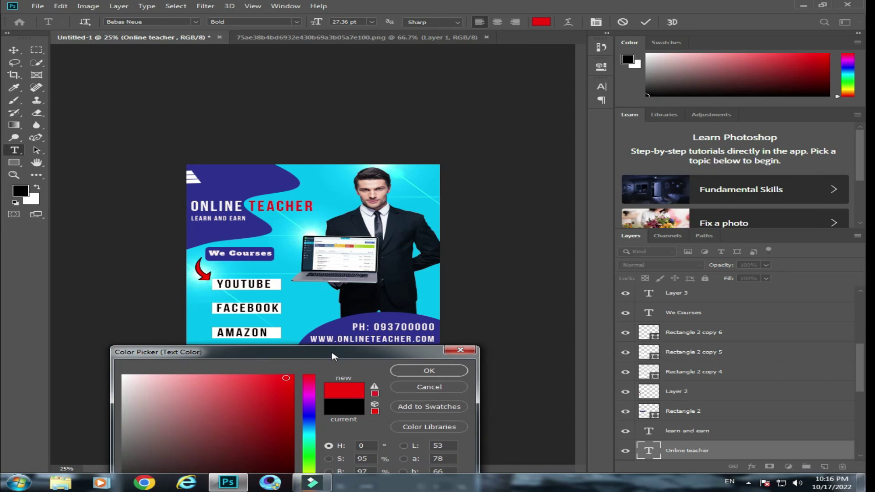
click(310, 415)
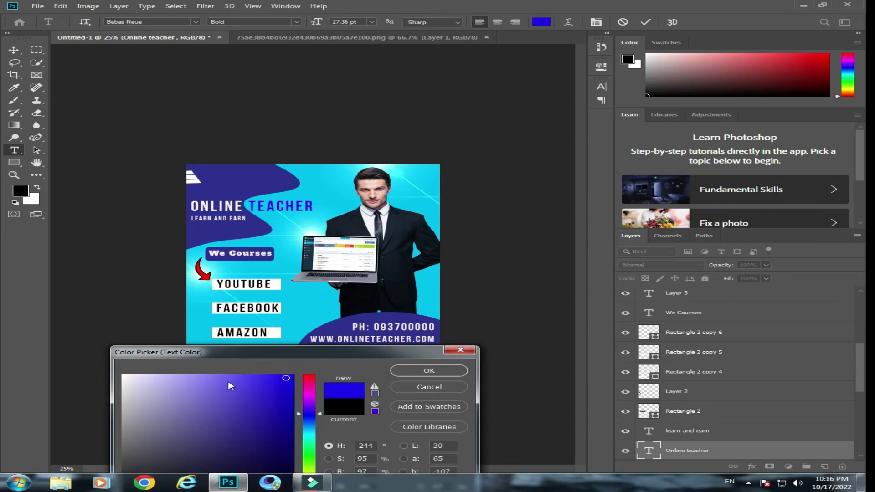
click(133, 378)
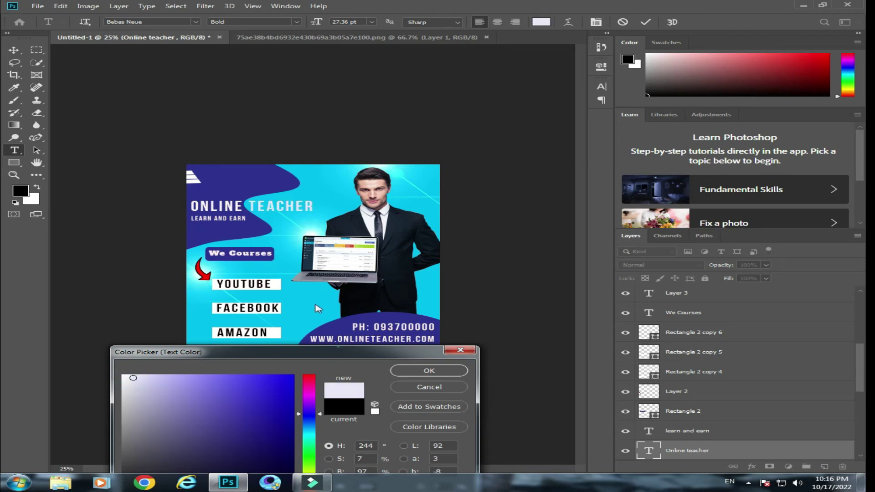
drag(228, 352, 193, 282)
click(247, 423)
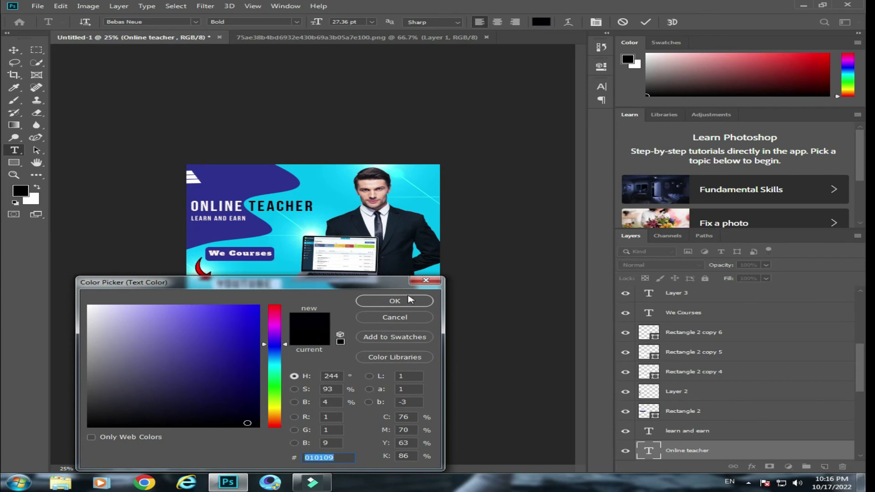
click(395, 301)
click(13, 163)
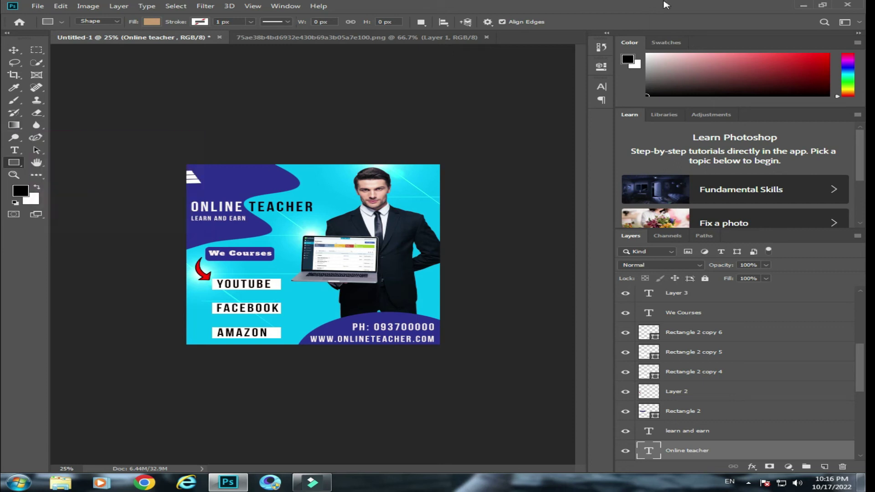
Change the badge label from 'We Courses' to 'Our Courses'.
click(14, 150)
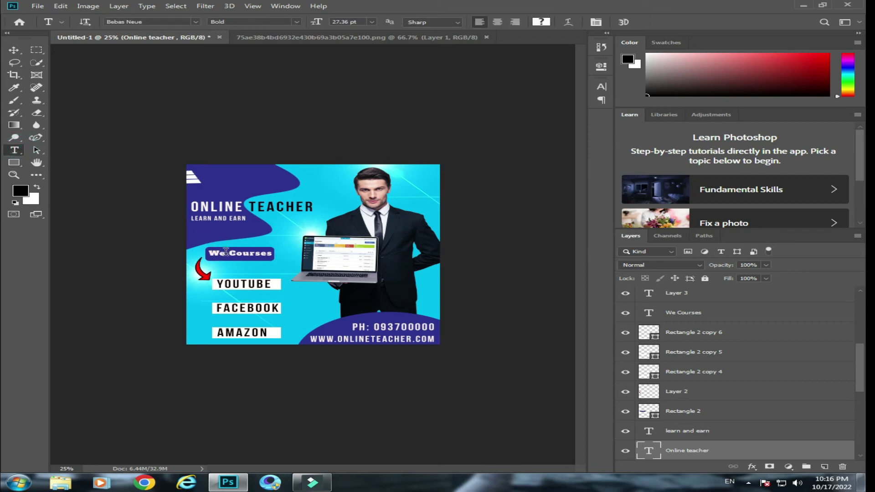
click(226, 252)
double_click(218, 252)
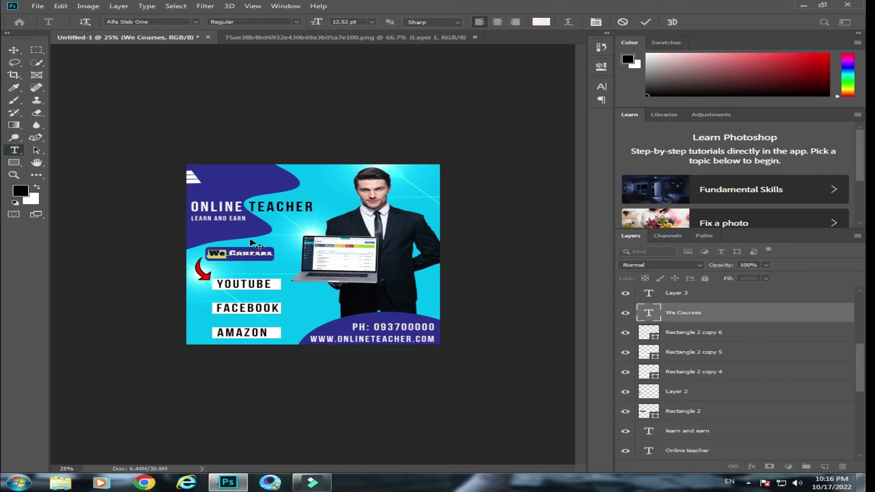
key(Left)
key(BackSpace)
key(BackSpace)
text(Our)
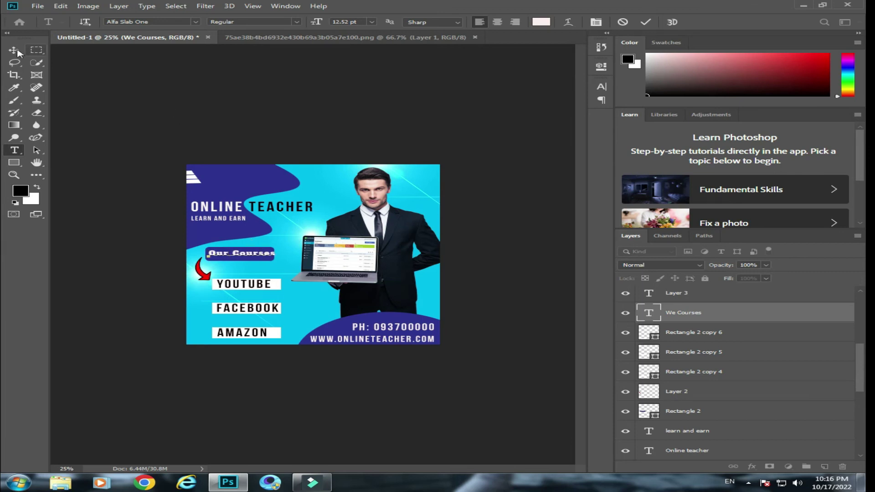
click(14, 50)
Resize the Our Courses label to fit its navy box.
key(ctrl+plus)
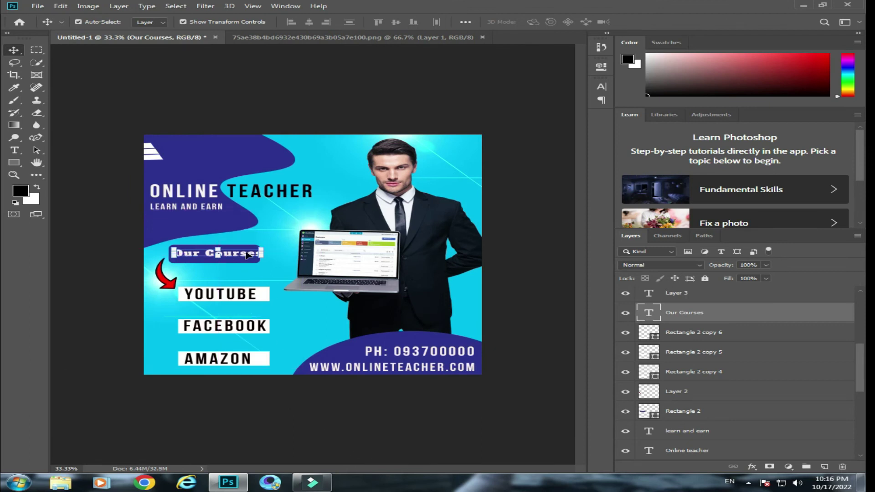
drag(247, 256, 244, 255)
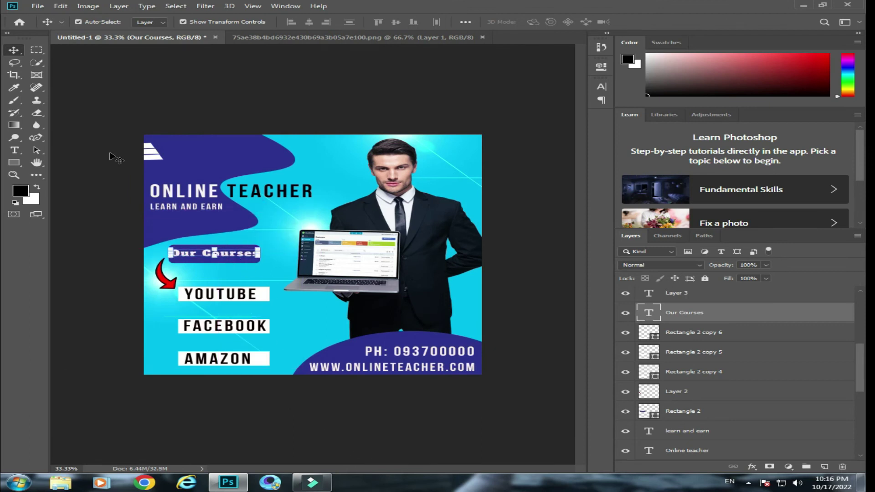
click(15, 150)
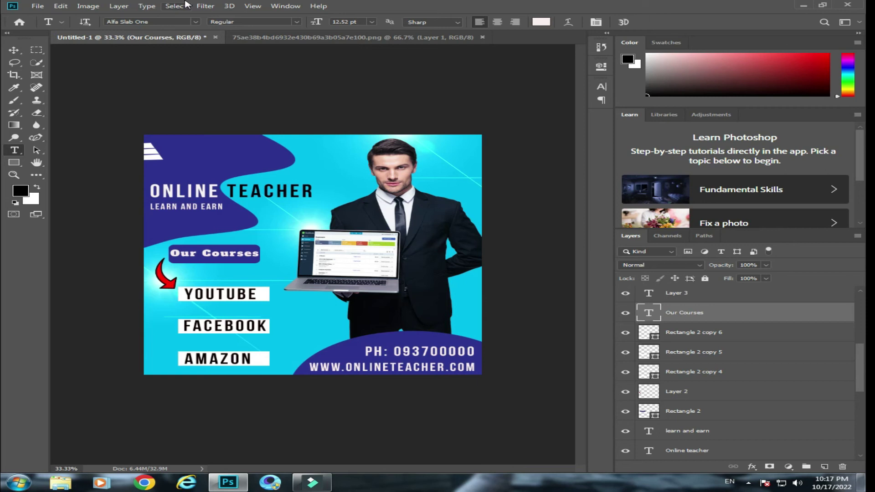
Commit the Our Courses text edit and zoom in on the poster's top-left corner.
click(692, 333)
click(13, 50)
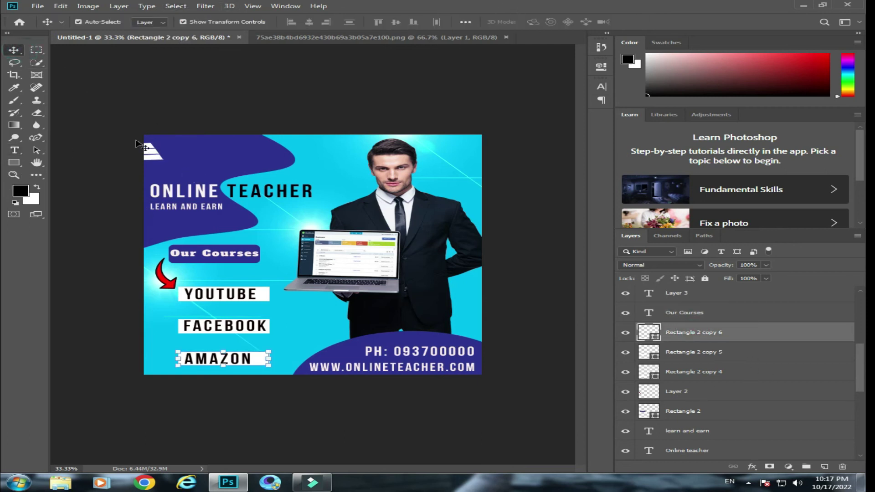
key(ctrl+plus)
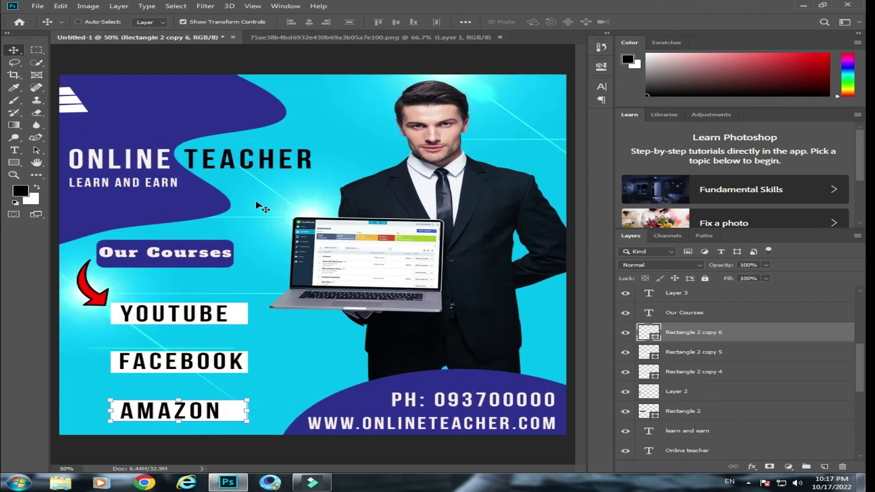
key(ctrl+plus)
scroll(391, 465, left, 5)
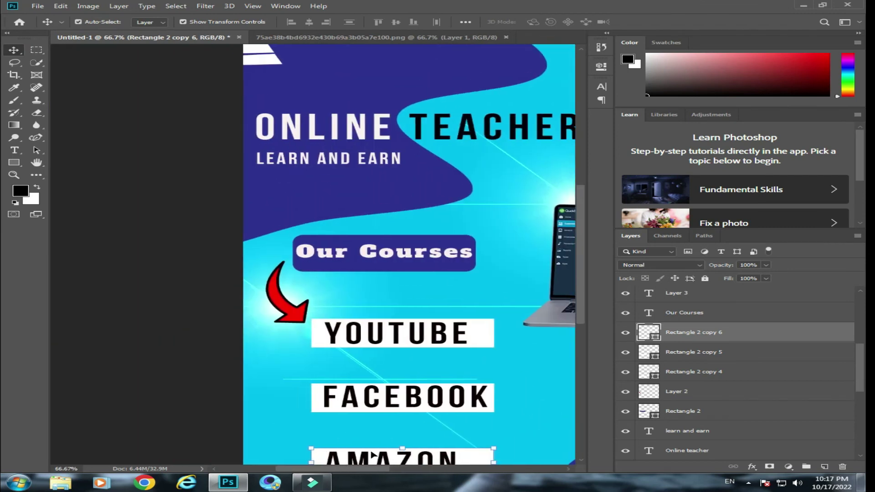
scroll(581, 273, up, 5)
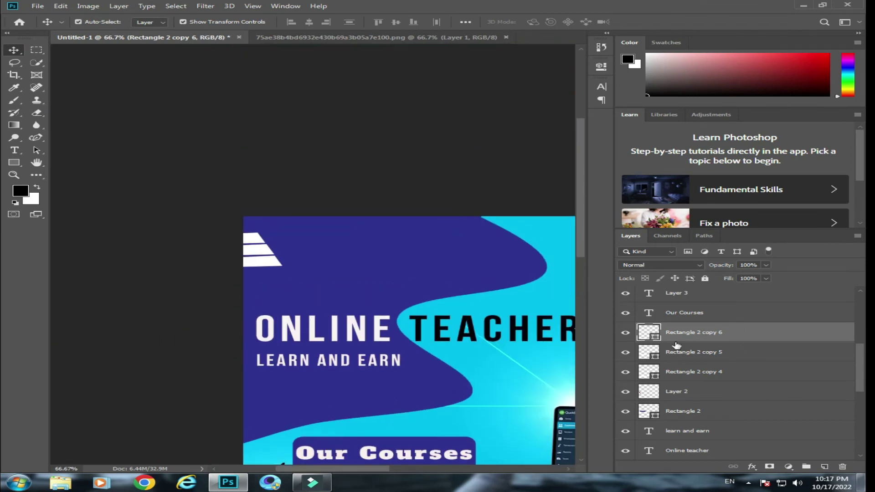
click(693, 352)
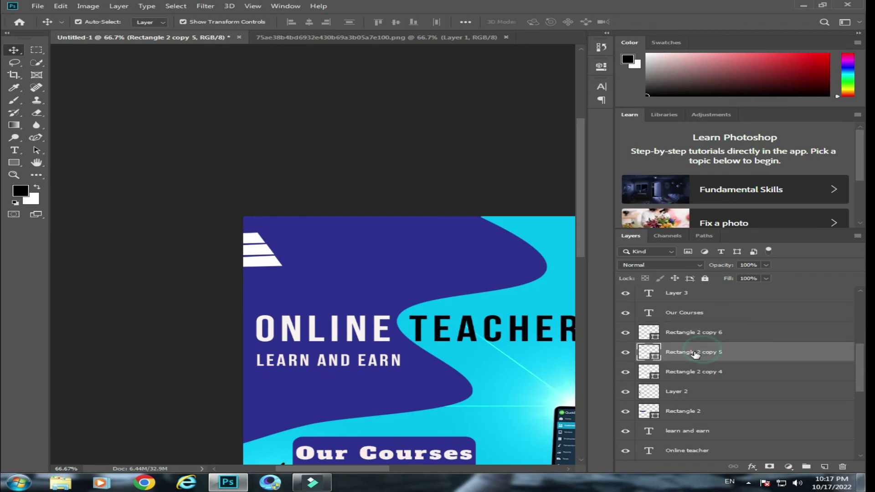
drag(860, 354, 860, 303)
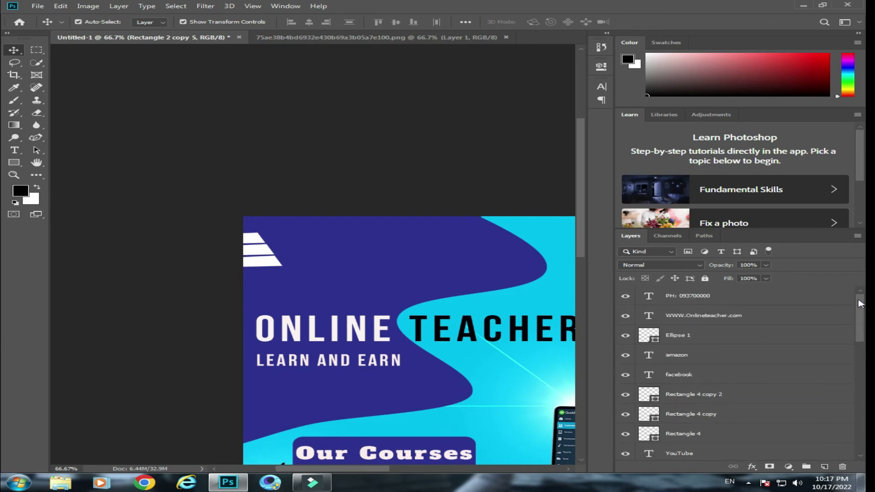
Rotate the first two white stripes upright and place them side by side along the top edge.
click(683, 375)
click(693, 394)
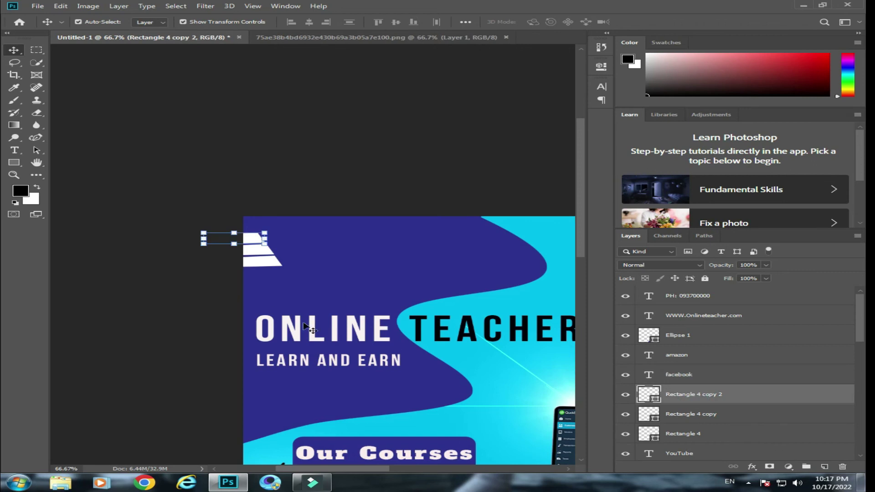
mouse_move(254, 243)
mouse_down()
mouse_move(335, 213)
mouse_move(331, 258)
mouse_up()
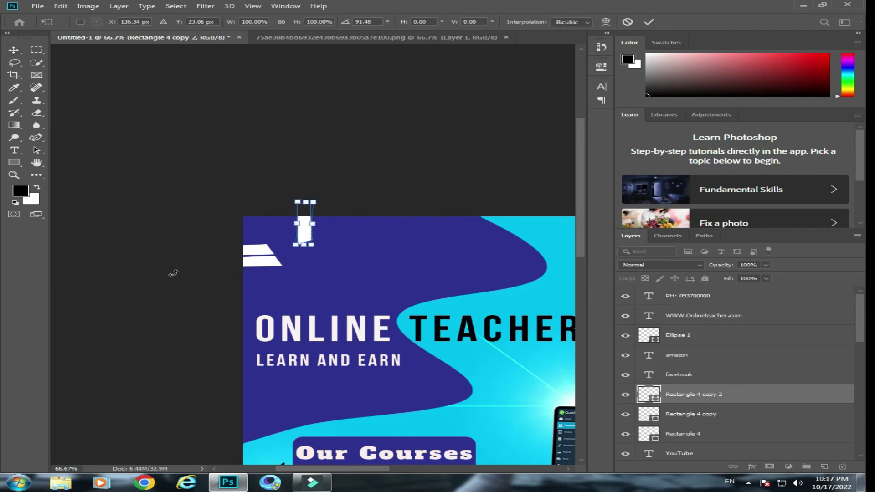
click(690, 418)
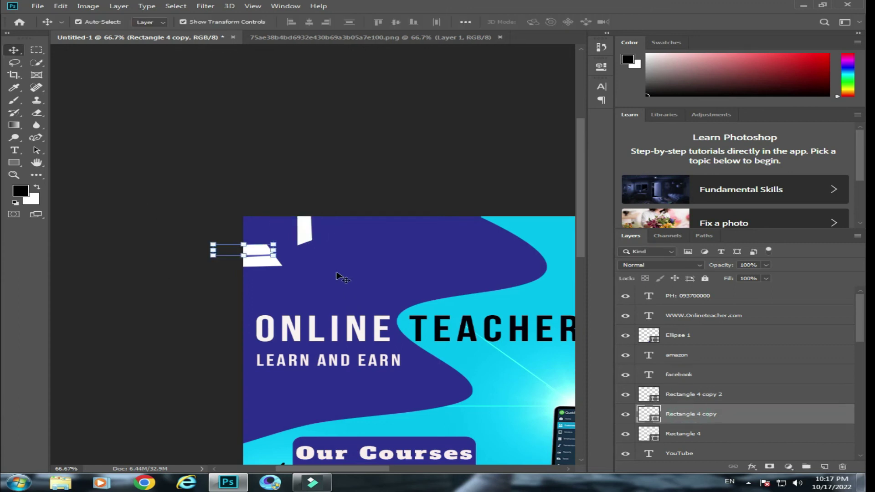
drag(275, 238, 257, 286)
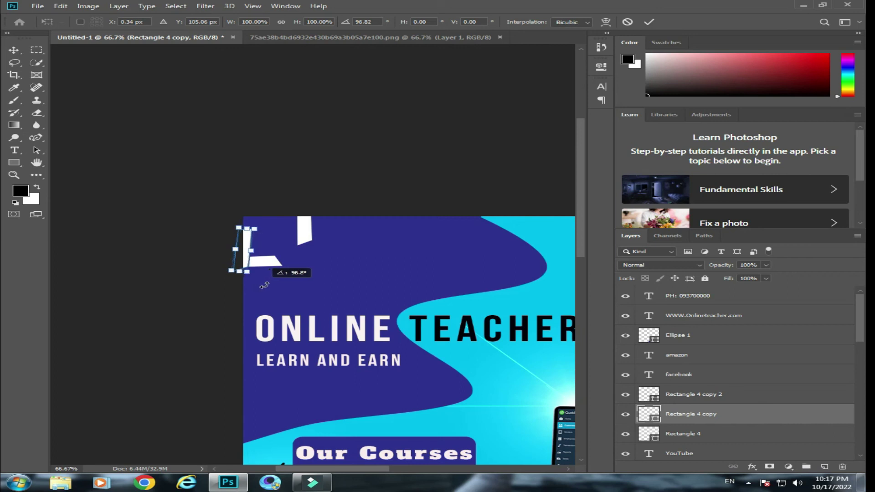
drag(257, 285, 264, 284)
drag(247, 241, 326, 208)
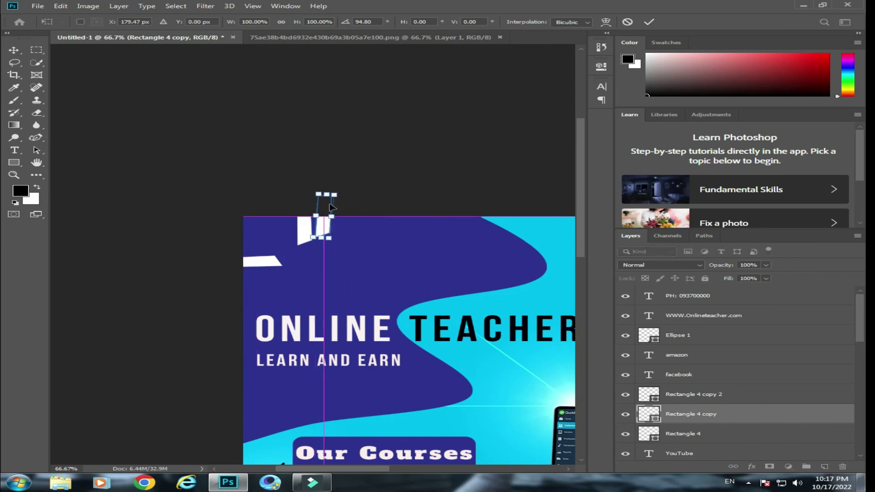
drag(348, 176, 345, 179)
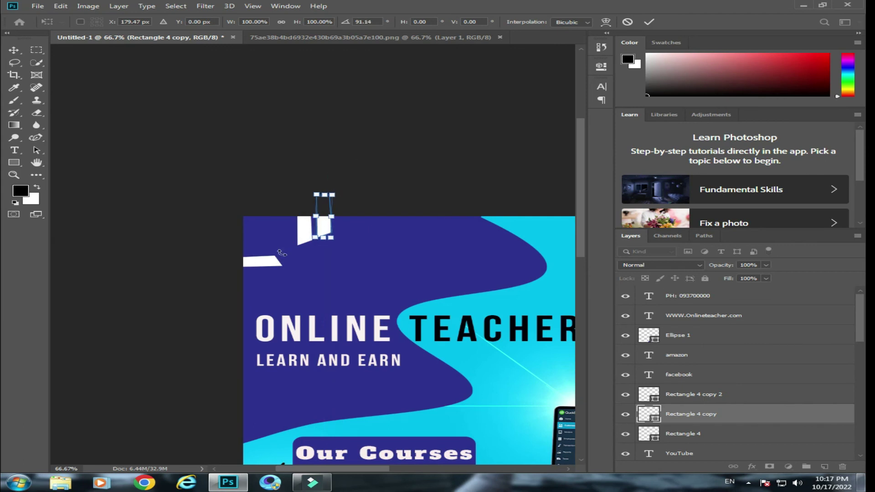
Turn the third stripe upright beside the other two and commit its placement.
click(689, 438)
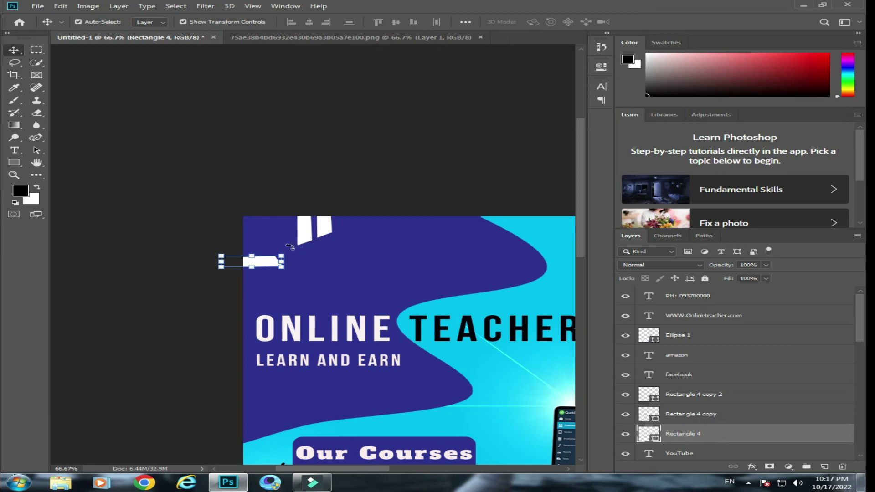
mouse_move(265, 262)
mouse_down()
mouse_move(345, 240)
mouse_move(379, 291)
mouse_move(360, 293)
mouse_up()
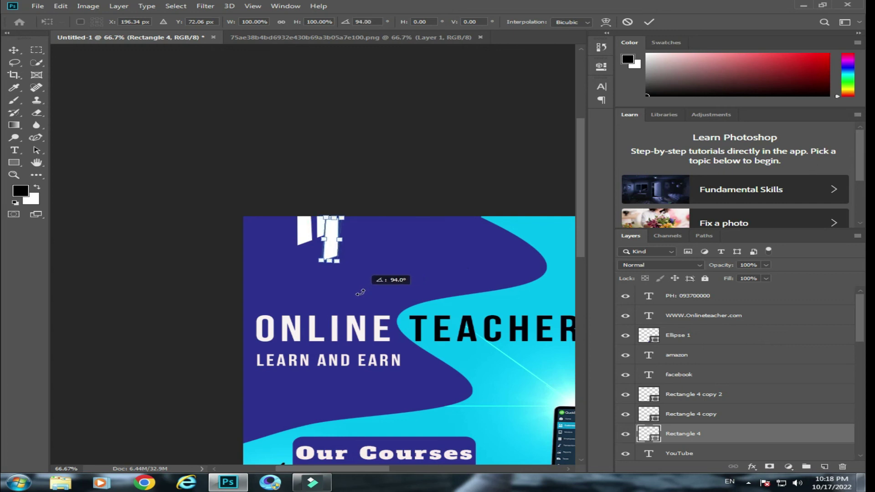
drag(336, 244, 345, 213)
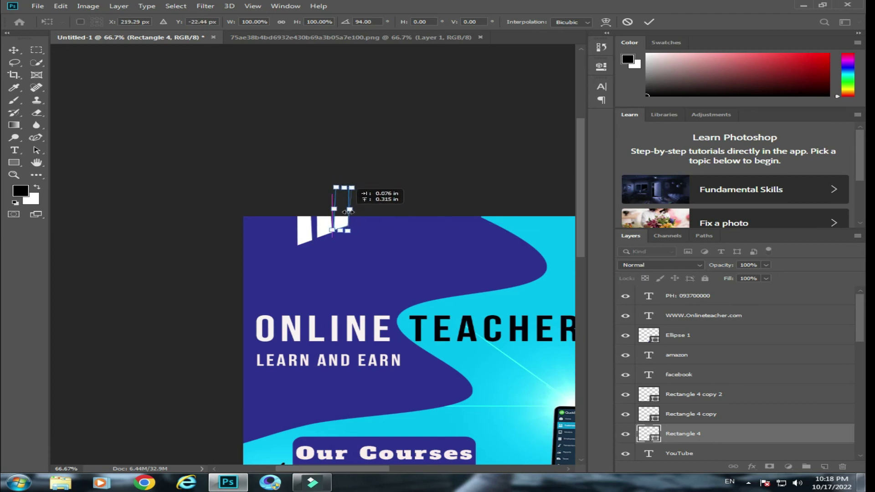
drag(361, 182, 365, 180)
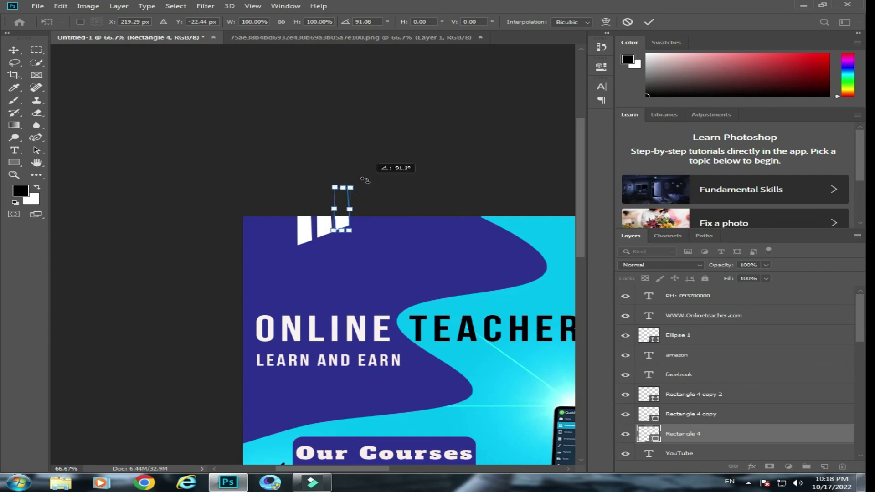
click(14, 50)
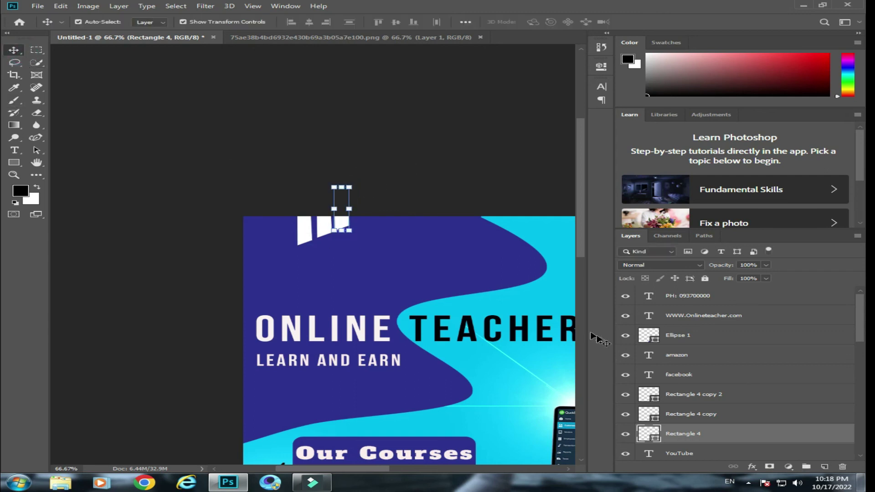
click(722, 377)
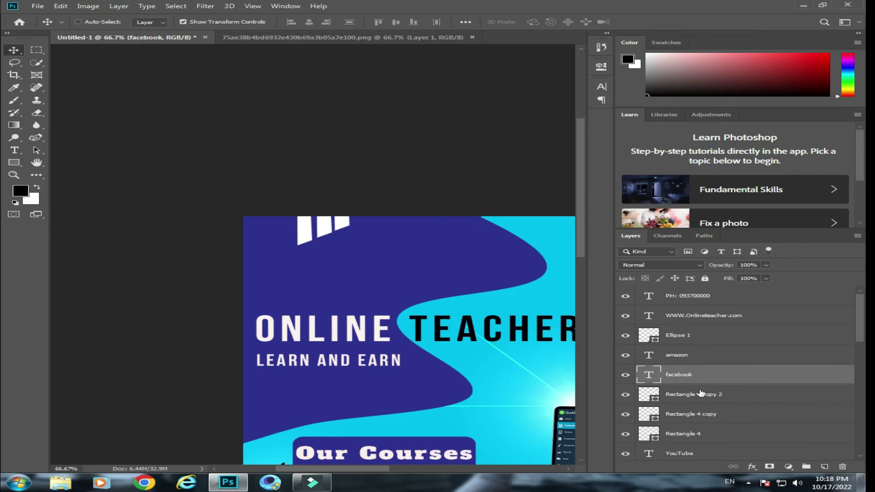
Zoom out to view the whole poster and browse the layer stack.
key(ctrl+minus)
key(ctrl+minus)
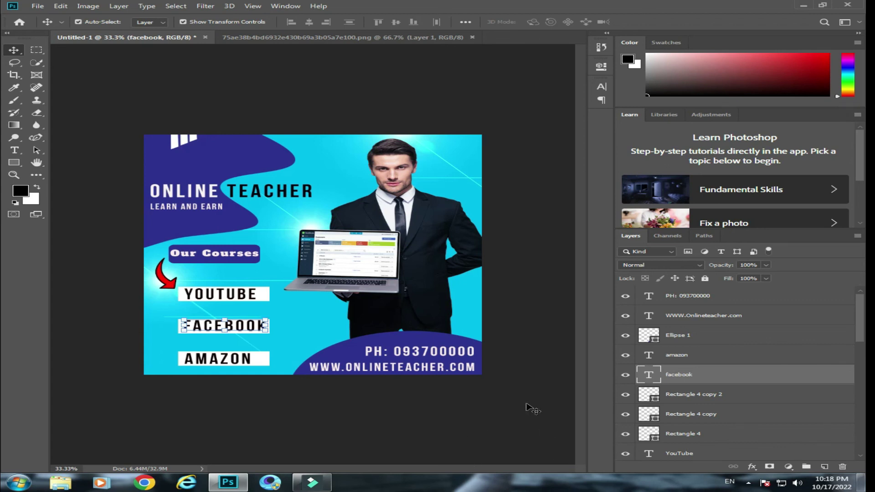
scroll(733, 374, down, 10)
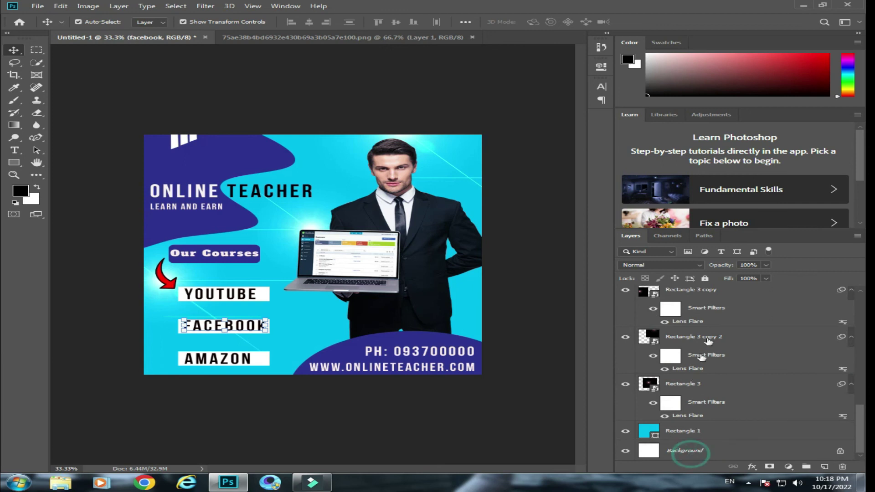
click(716, 386)
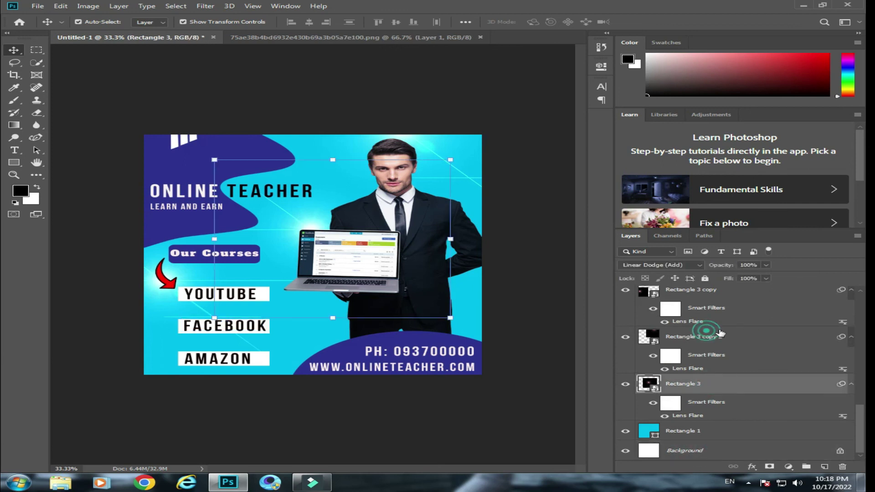
click(707, 331)
click(718, 447)
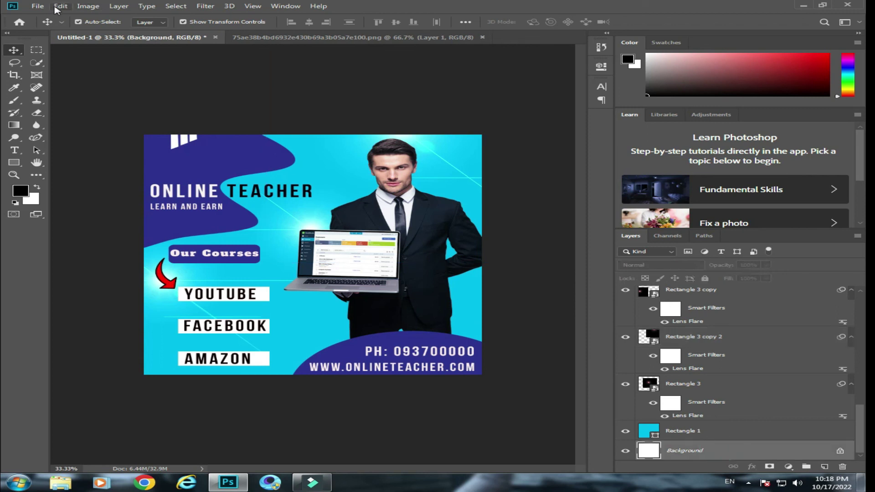
click(858, 312)
click(858, 312)
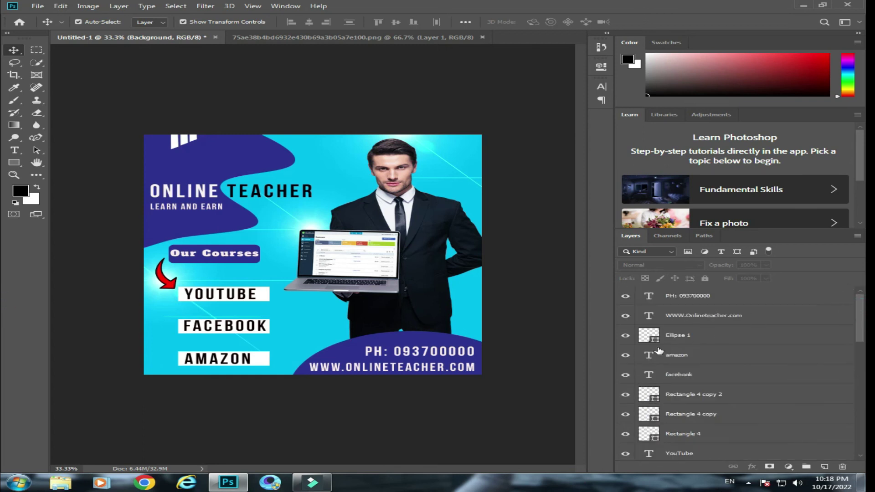
Shorten the first two corner stripes by a few pixels each.
click(676, 391)
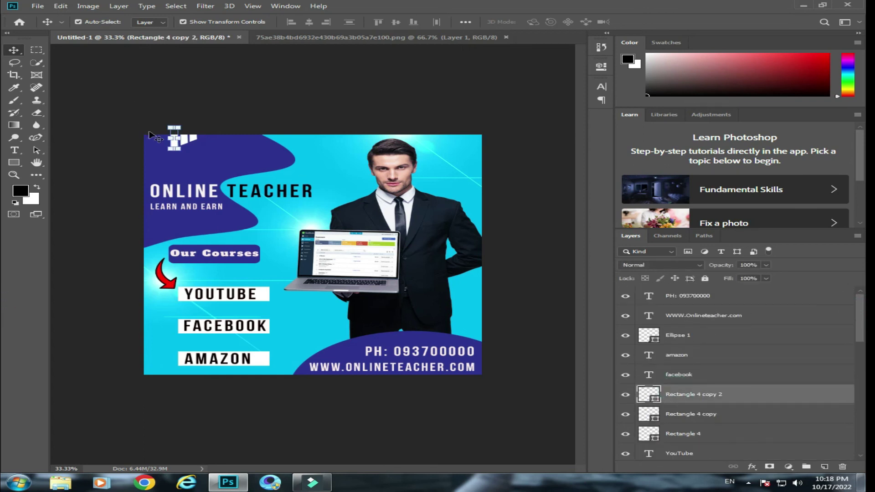
drag(173, 150, 175, 145)
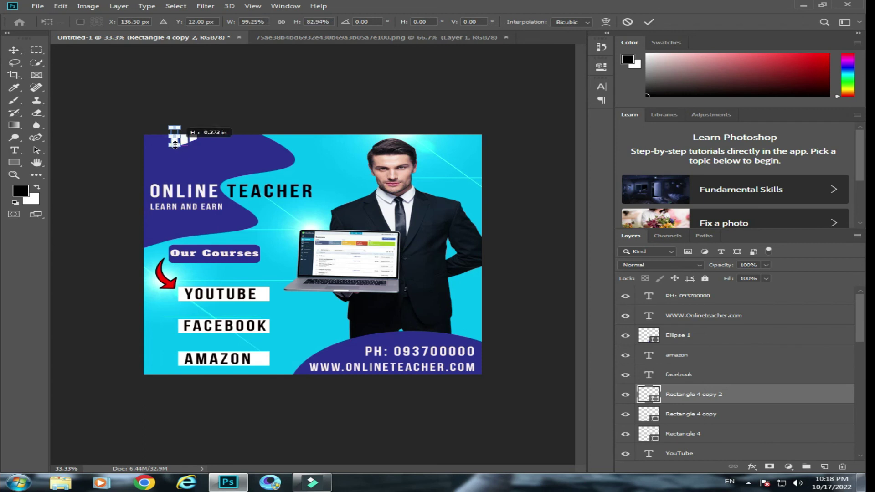
key(Return)
click(688, 414)
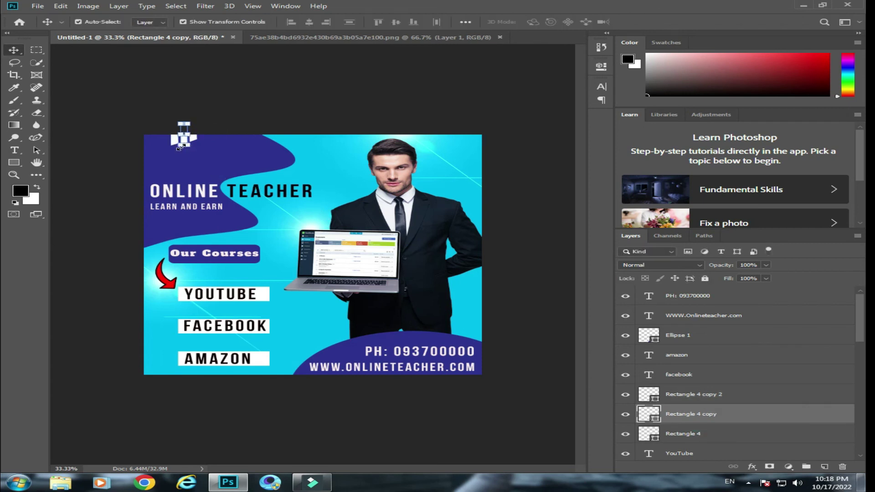
drag(184, 146, 184, 142)
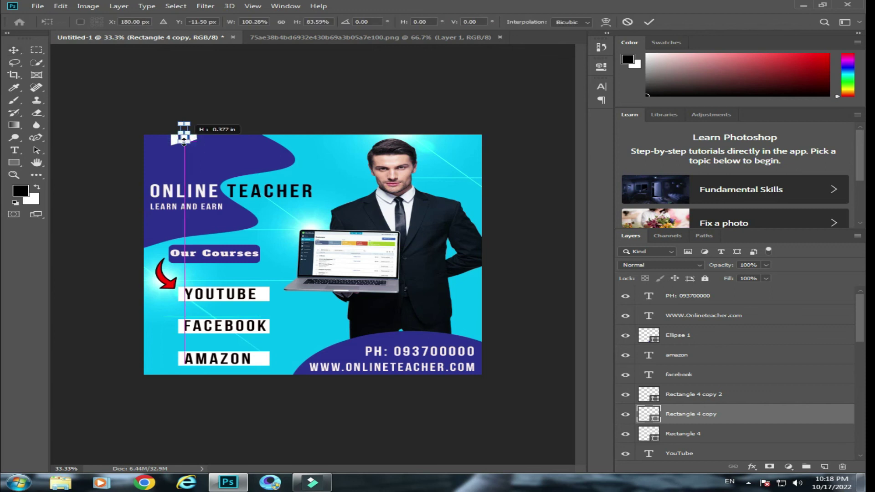
key(Return)
Shorten the third stripe to match, then select the Background layer.
click(682, 433)
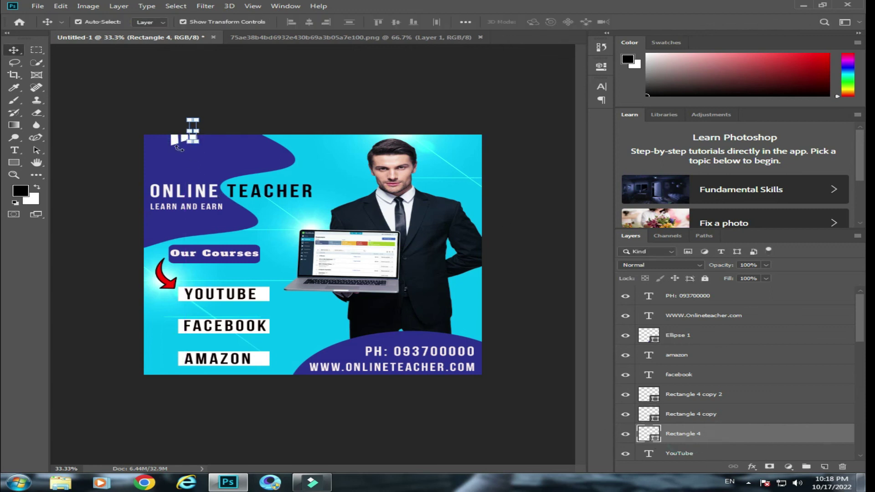
drag(192, 143, 193, 138)
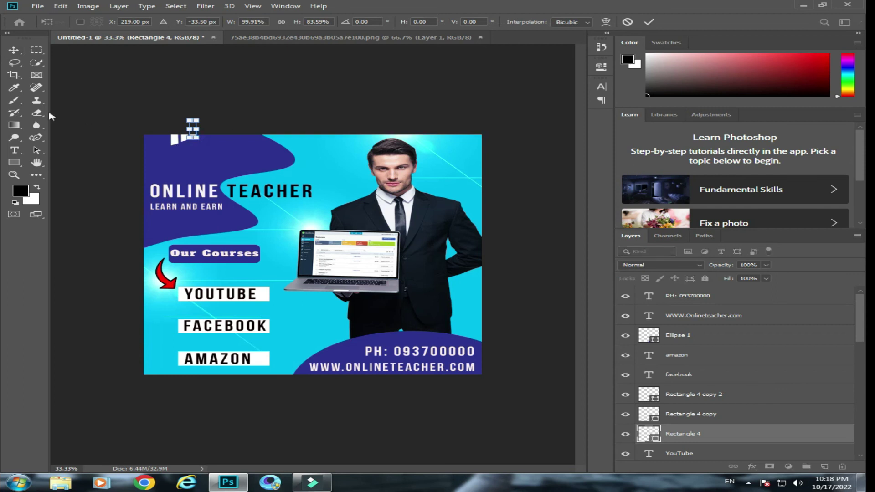
click(14, 150)
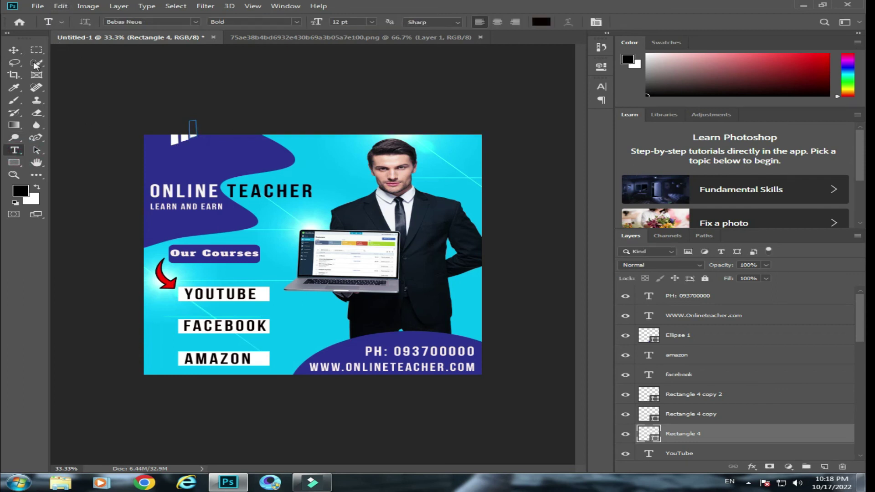
click(14, 50)
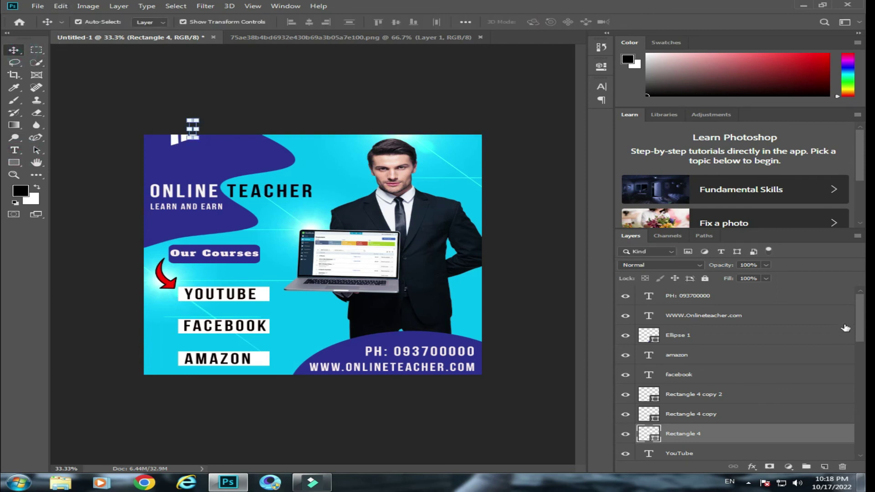
scroll(850, 319, down, 5)
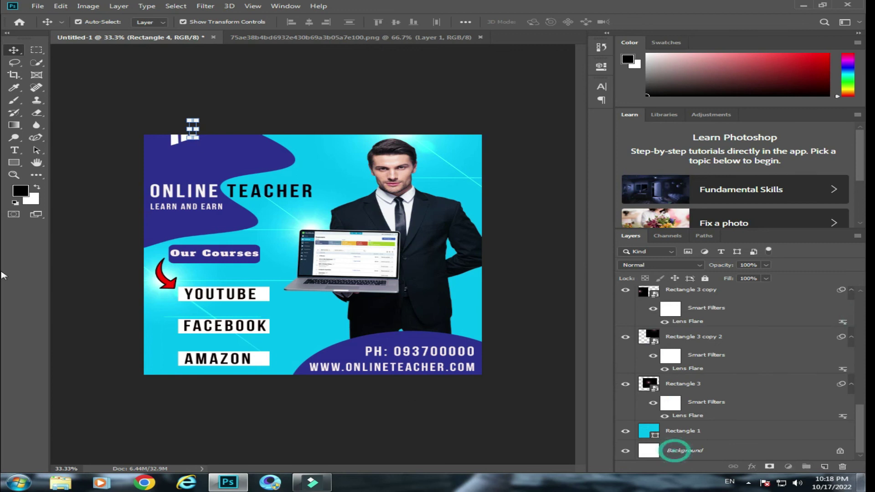
click(674, 451)
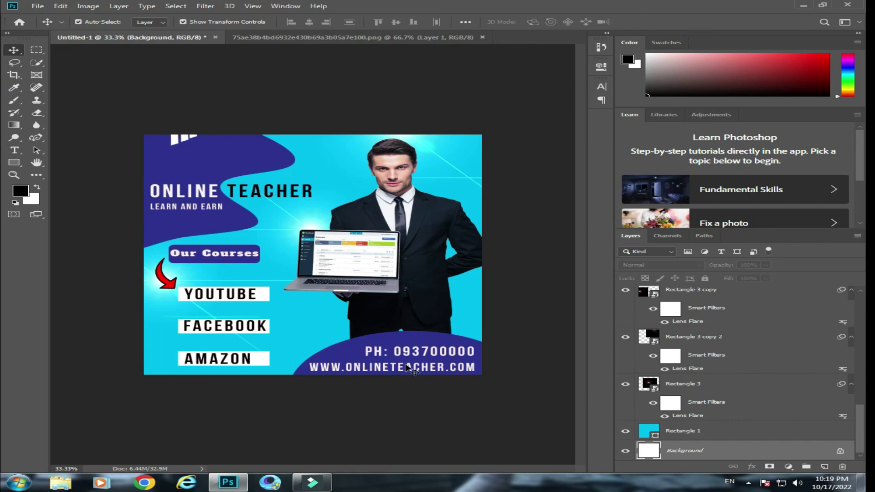
Set the web address text colour to red.
double_click(409, 367)
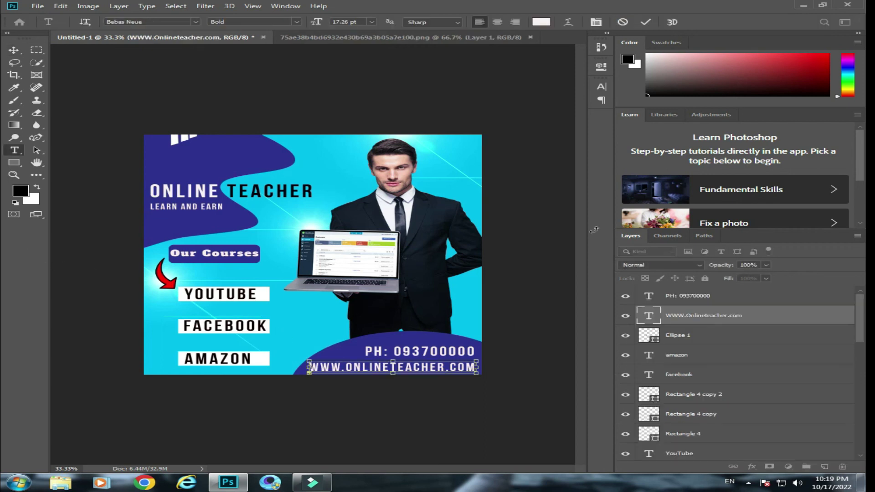
click(541, 22)
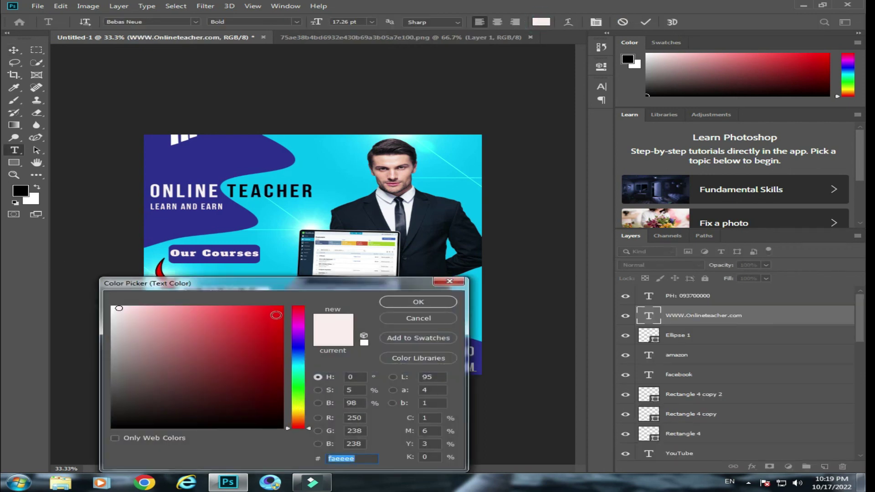
click(276, 315)
click(419, 302)
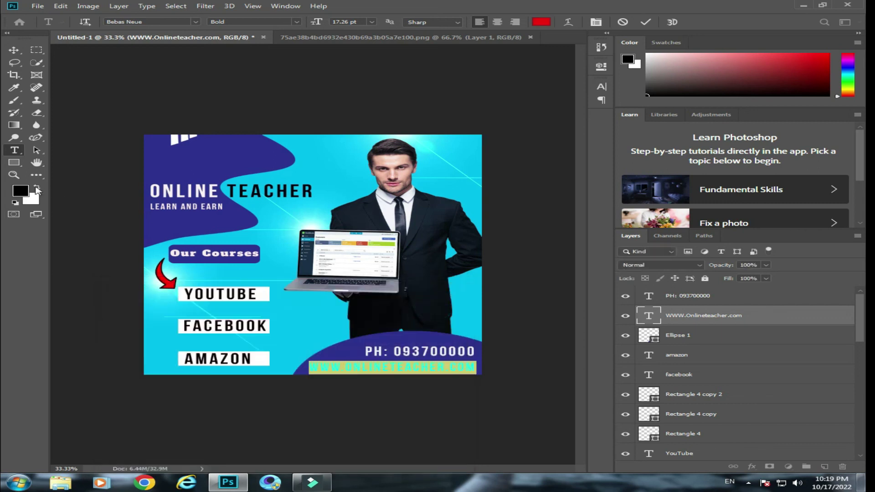
click(14, 138)
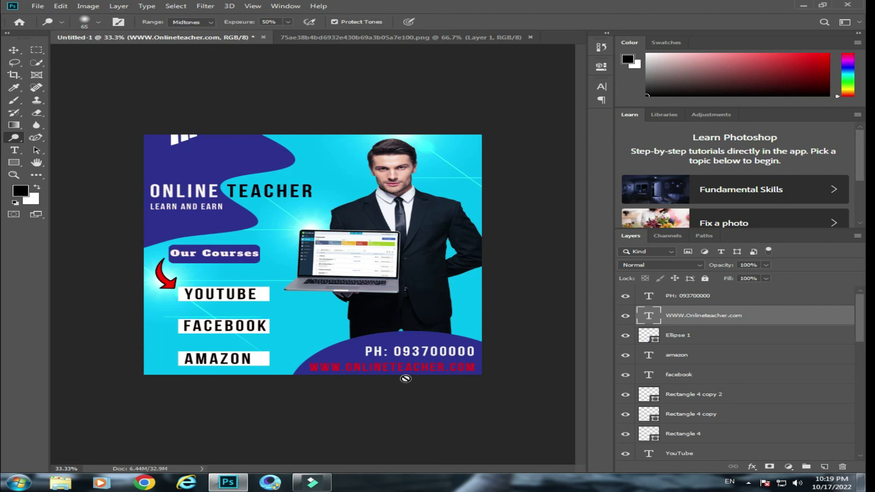
Change the web address font to Alfa Slab One.
click(14, 150)
double_click(420, 369)
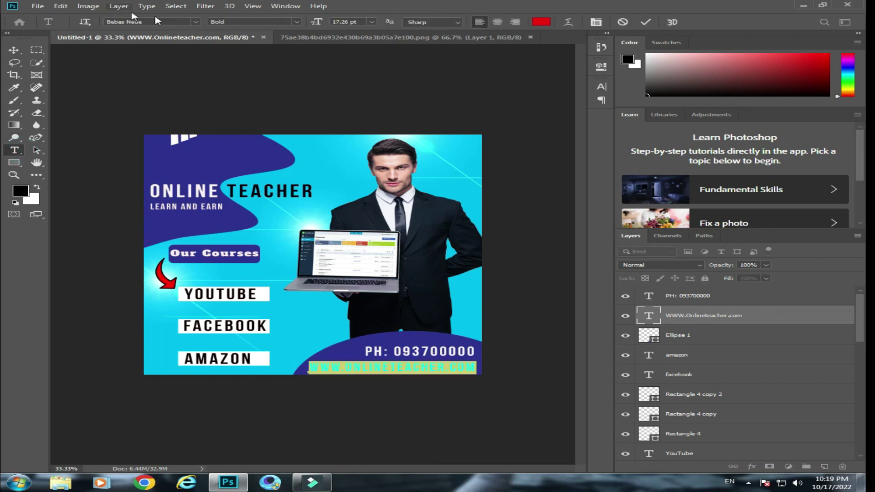
click(195, 22)
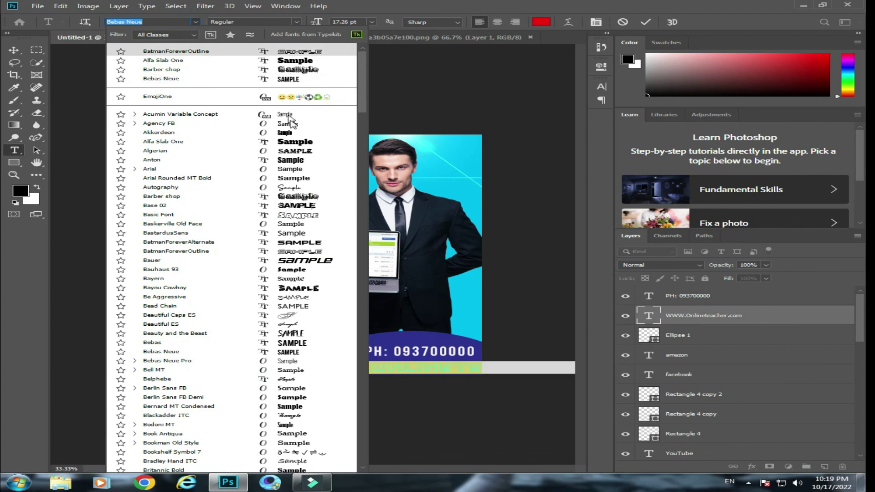
click(297, 142)
click(14, 49)
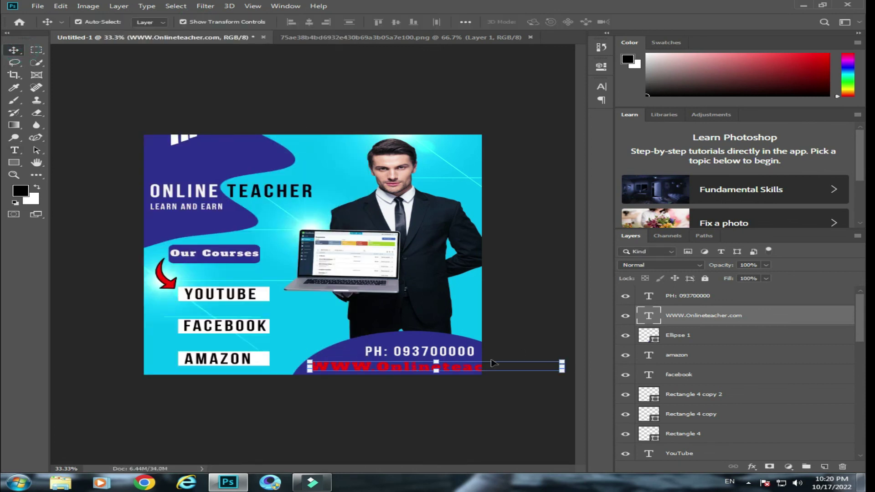
Scale the web address down to fit inside the bottom navy shape.
drag(562, 361, 473, 341)
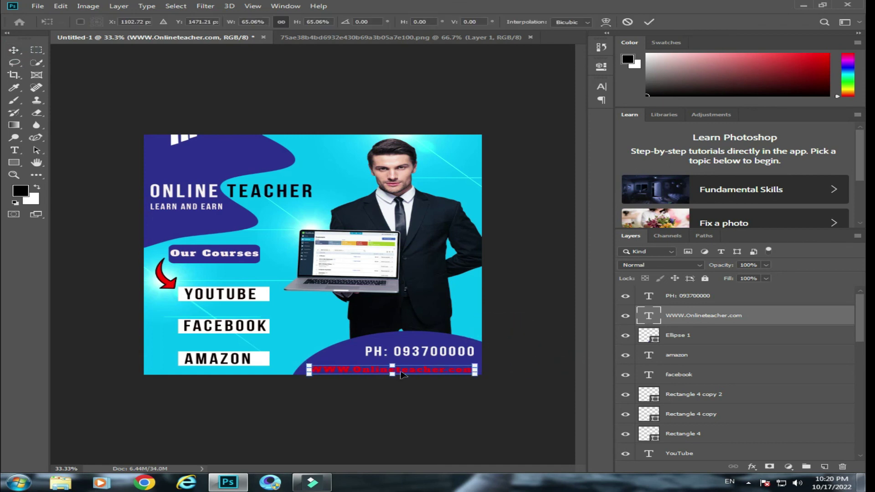
drag(392, 366, 435, 375)
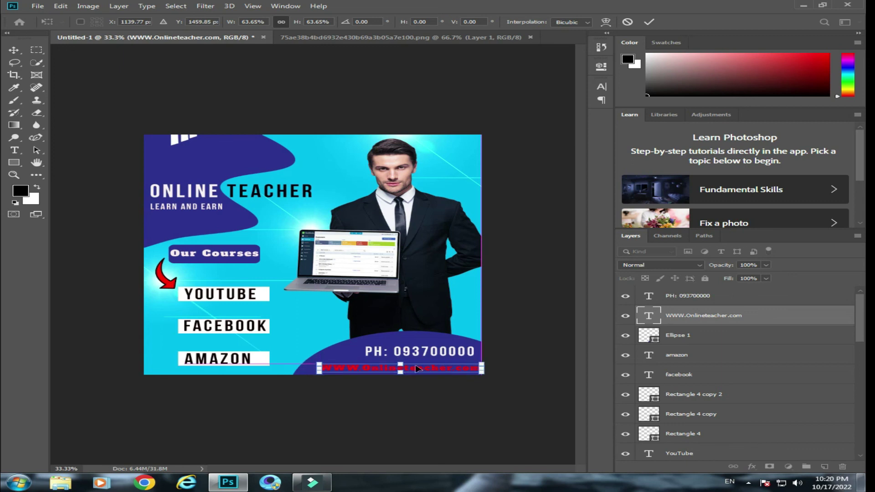
click(15, 150)
Recolour the web address text light pink (#f6e6e6).
double_click(416, 368)
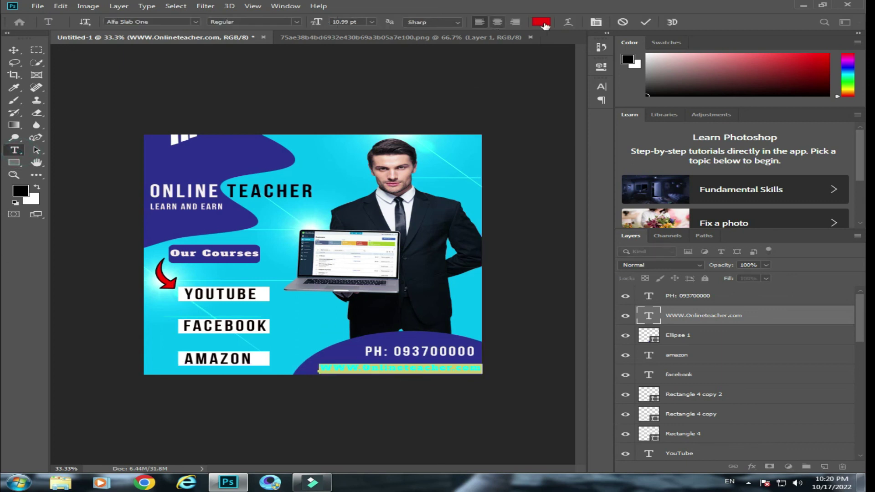
click(541, 22)
click(128, 306)
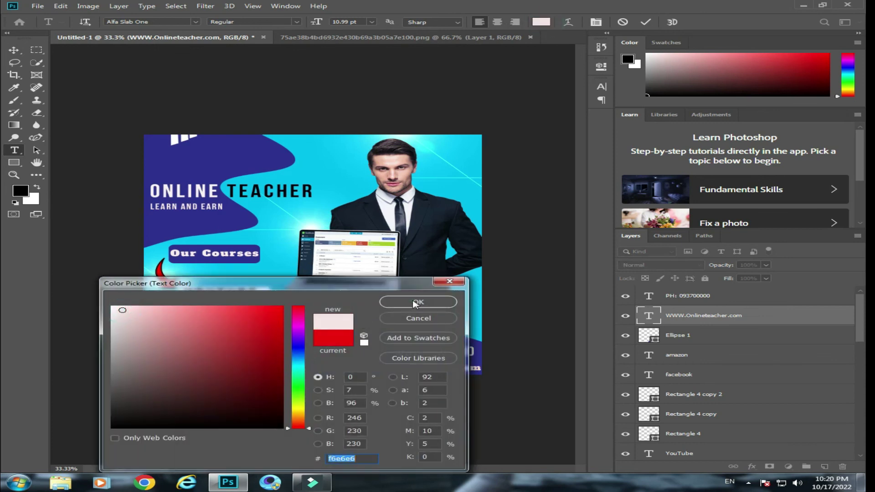
click(417, 302)
click(14, 175)
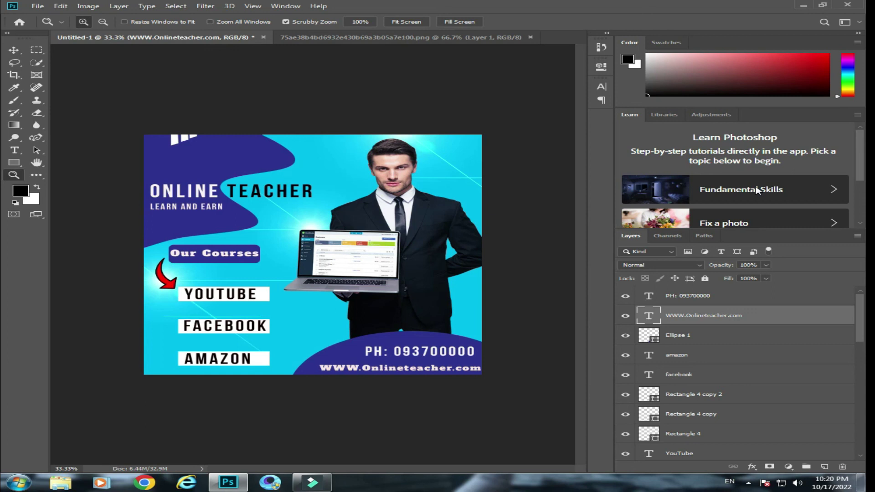
Save the poster as a JPEG named 'online teacher' on the Desktop.
click(38, 7)
click(62, 113)
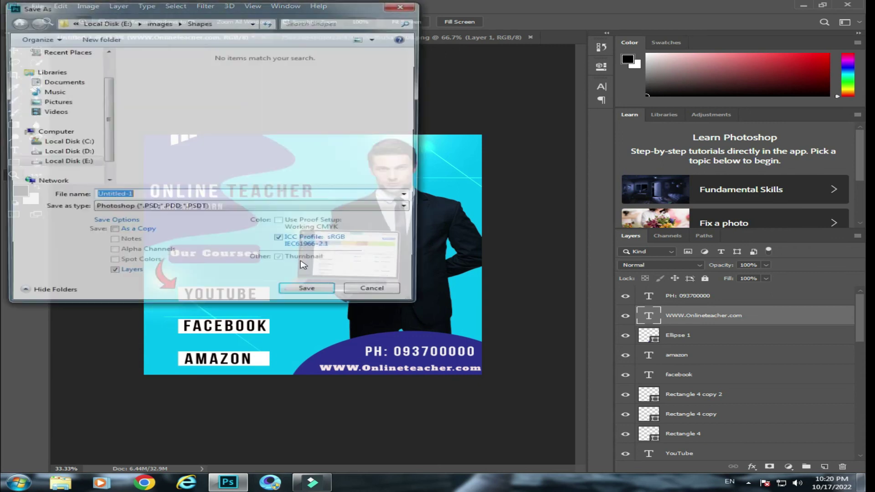
click(136, 208)
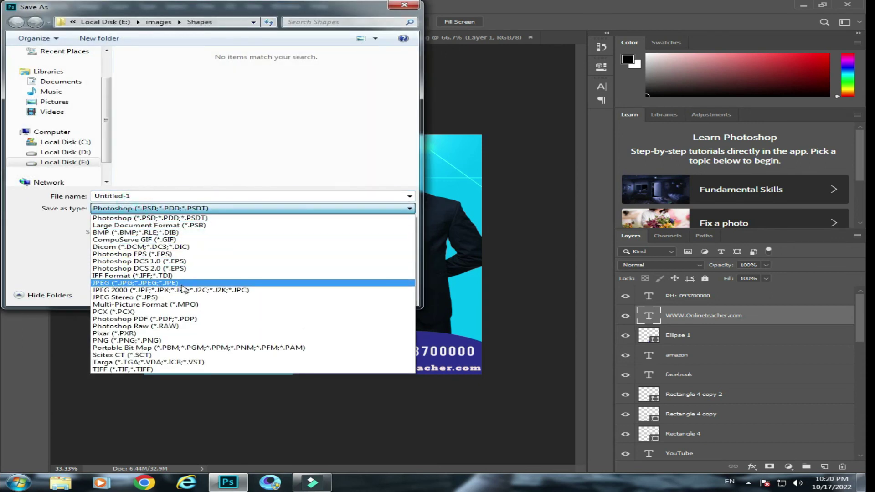
click(183, 285)
drag(111, 109, 110, 87)
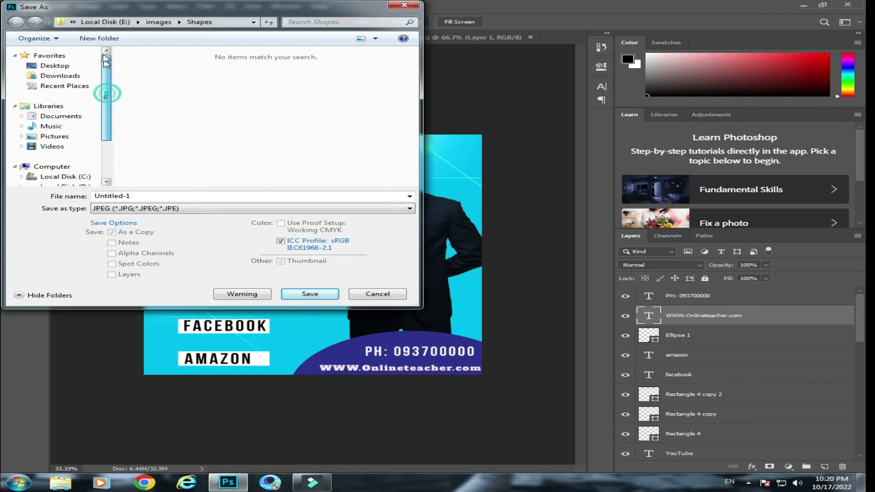
click(63, 70)
double_click(221, 195)
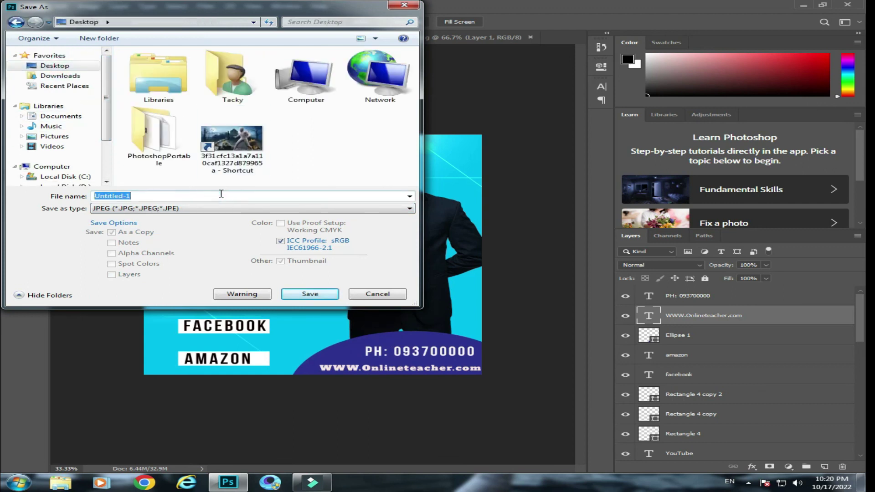
text(onli)
text(ne teacher)
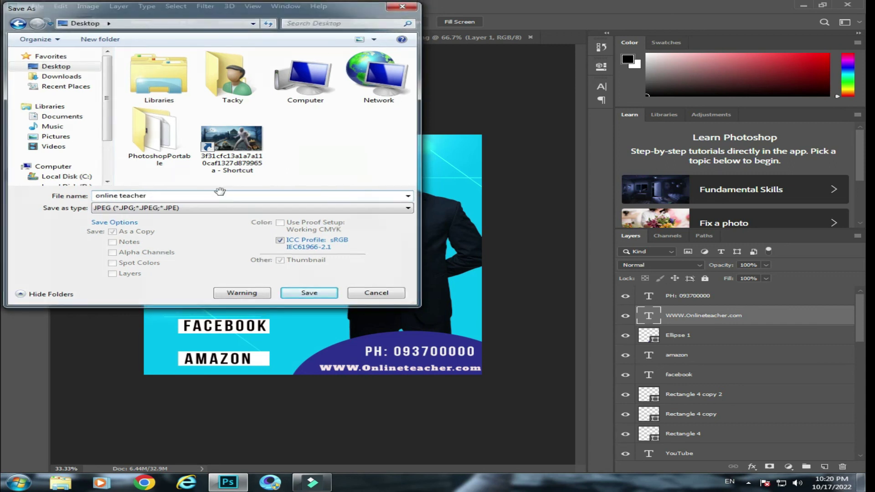
key(Return)
key(Return)
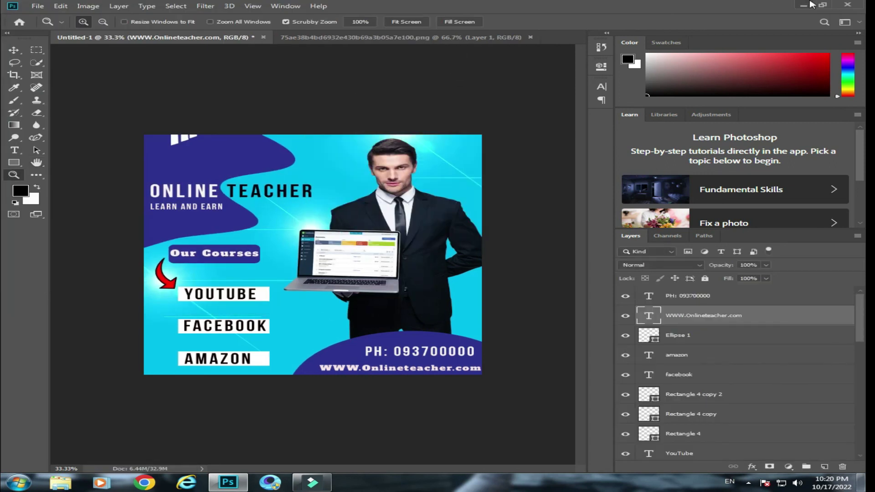
click(803, 6)
Open the 'online teacher' JPEG from the desktop in Windows Photo Viewer.
double_click(122, 106)
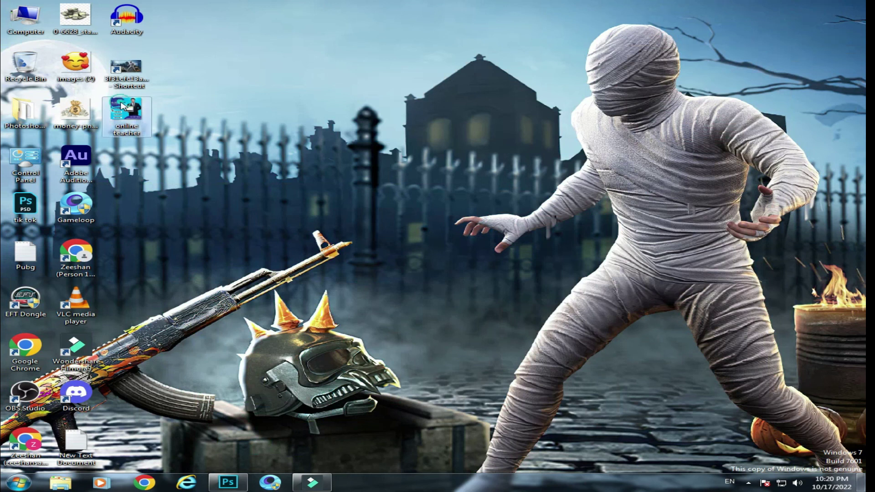